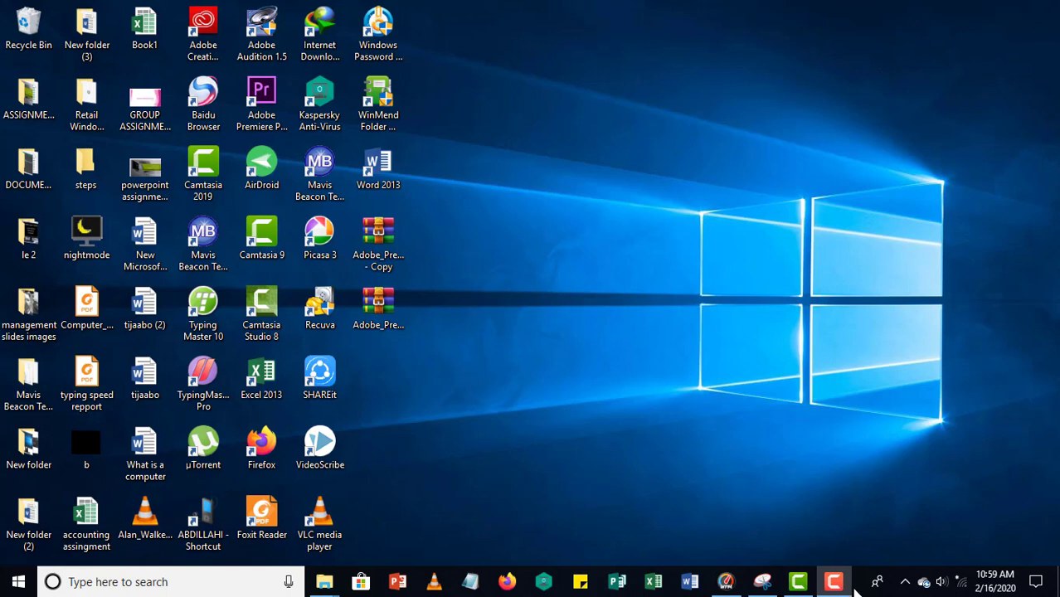
{"action": "left_click", "coordinate": [834, 582]}
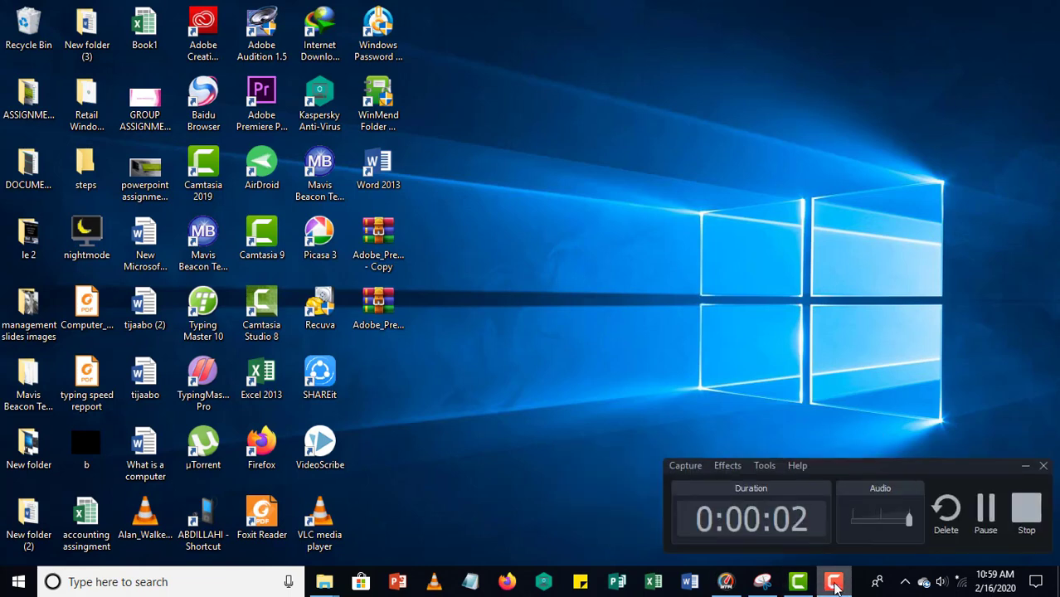
{"action": "left_click", "coordinate": [834, 586]}
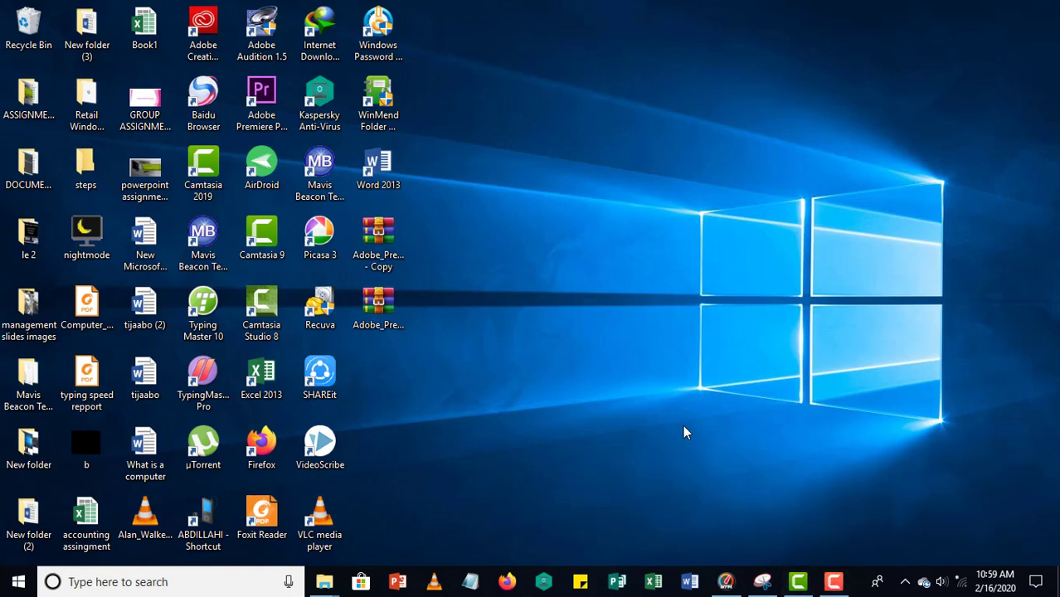
- Launch Word 2013 to show its start screen and close it again
{"action": "left_click", "coordinate": [689, 582]}
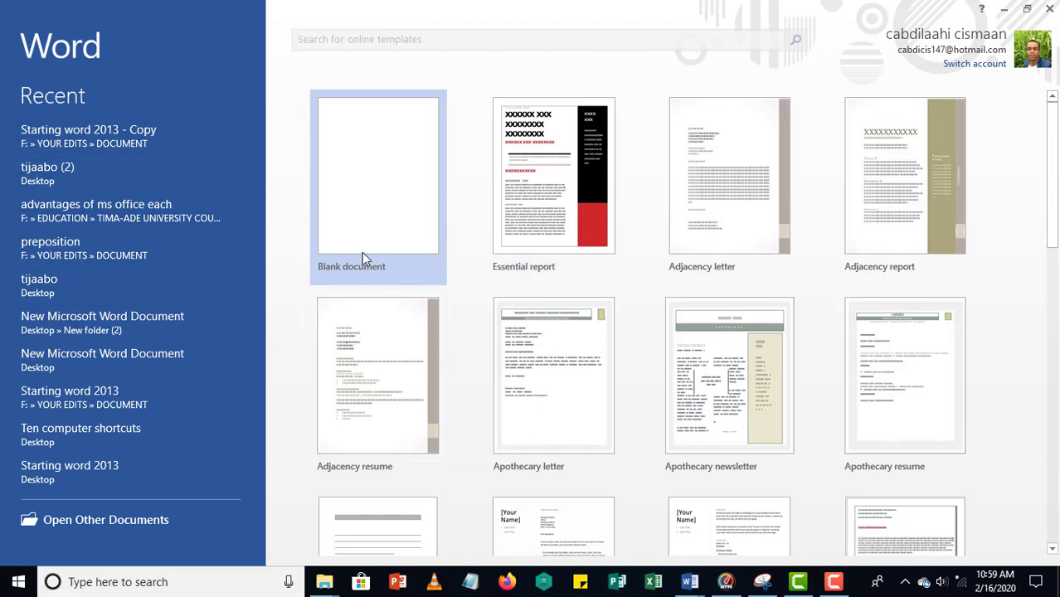
{"action": "left_click", "coordinate": [833, 583]}
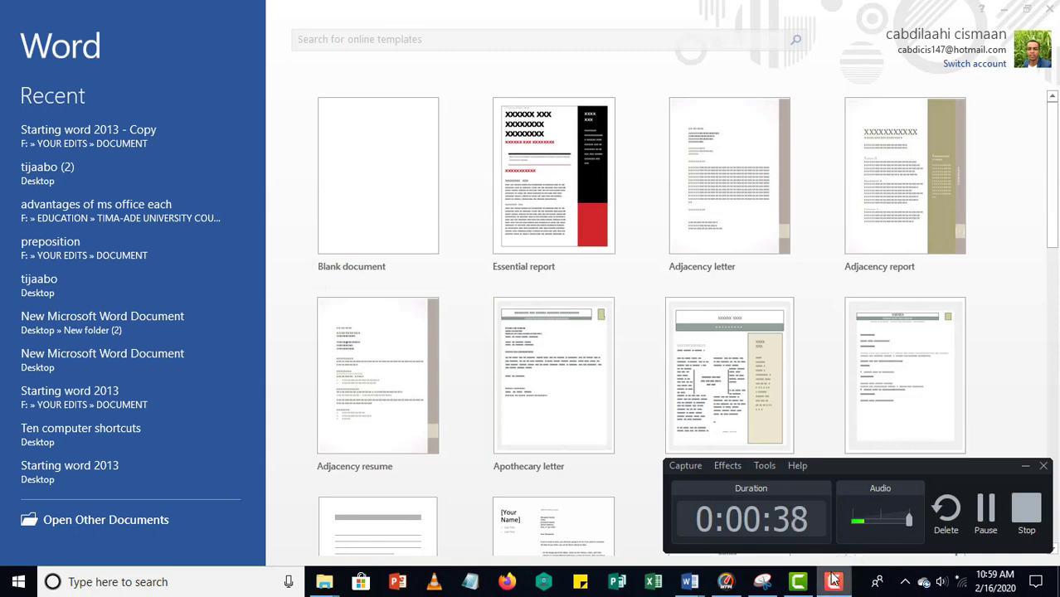
{"action": "left_click", "coordinate": [833, 583]}
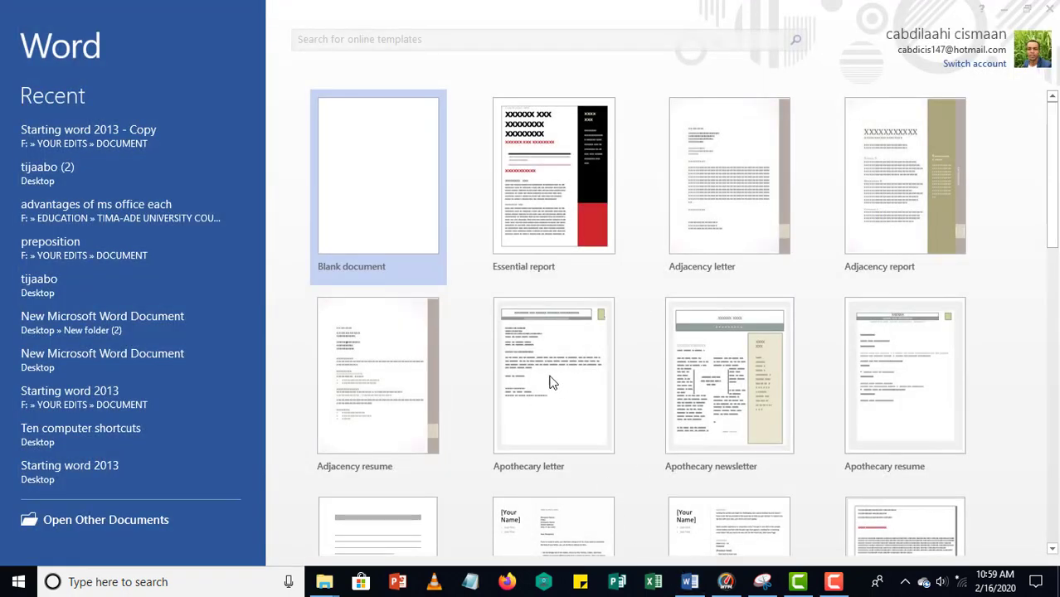
{"action": "left_click", "coordinate": [1053, 10]}
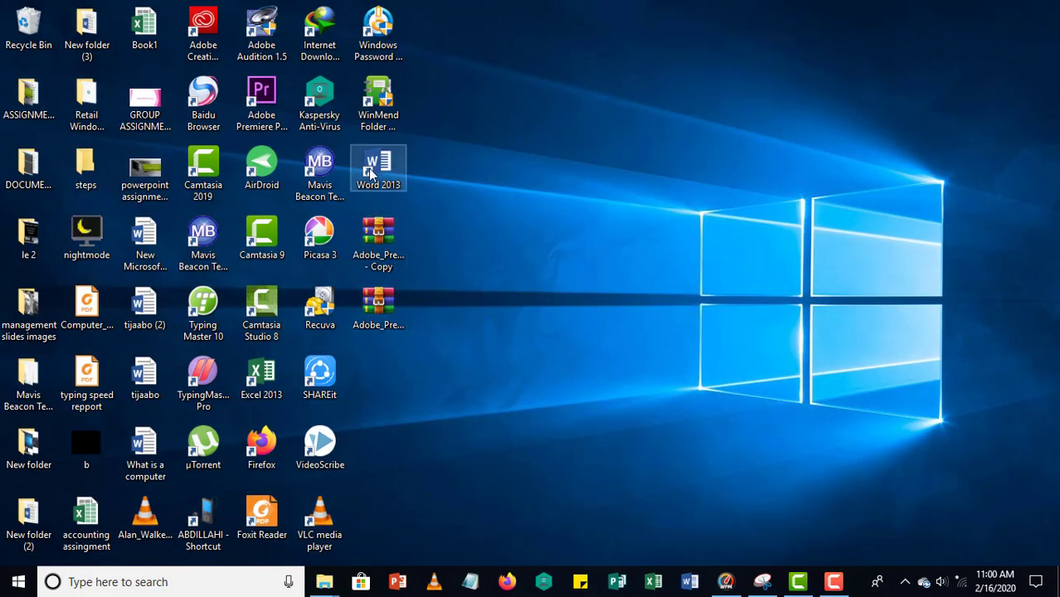
- Launch Word 2013 from the Microsoft Office 2013 group in the list of installed programs
{"action": "left_click", "coordinate": [8, 586]}
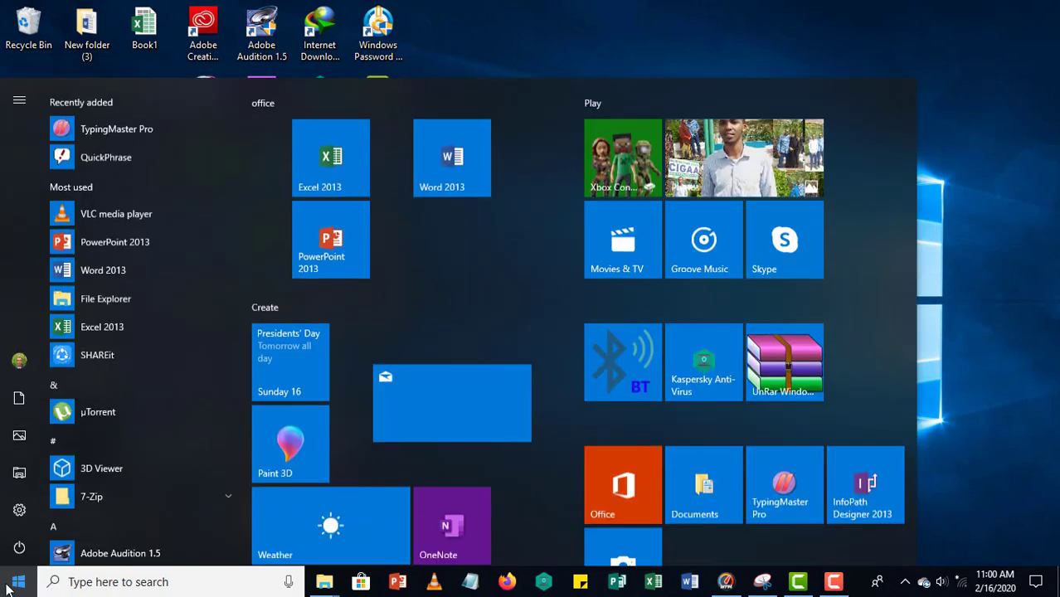
{"action": "scroll", "coordinate": [115, 410], "scroll_direction": "down", "scroll_amount": 6}
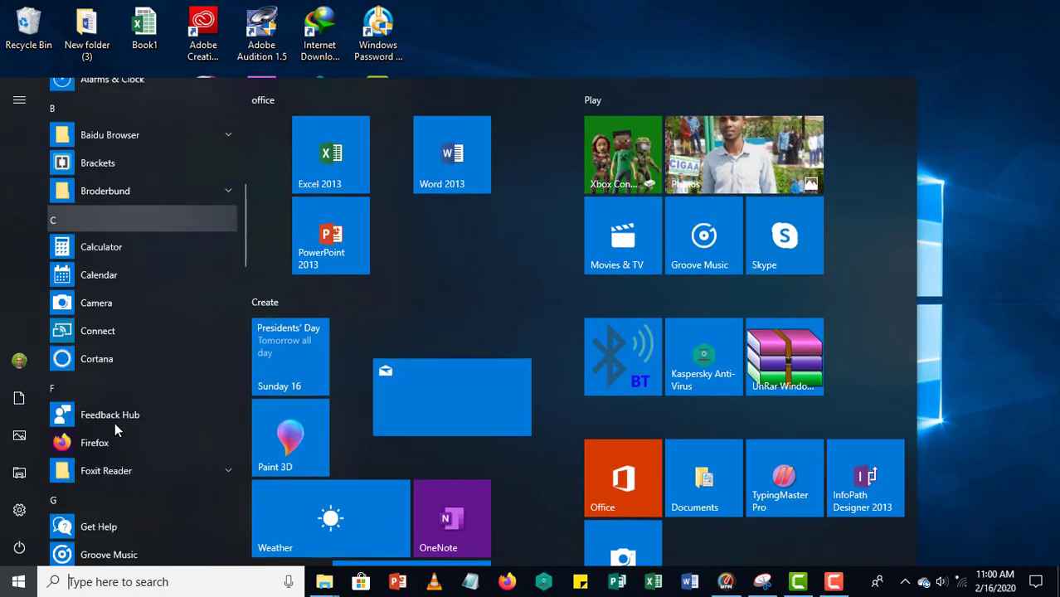
{"action": "scroll", "coordinate": [115, 422], "scroll_direction": "down", "scroll_amount": 8}
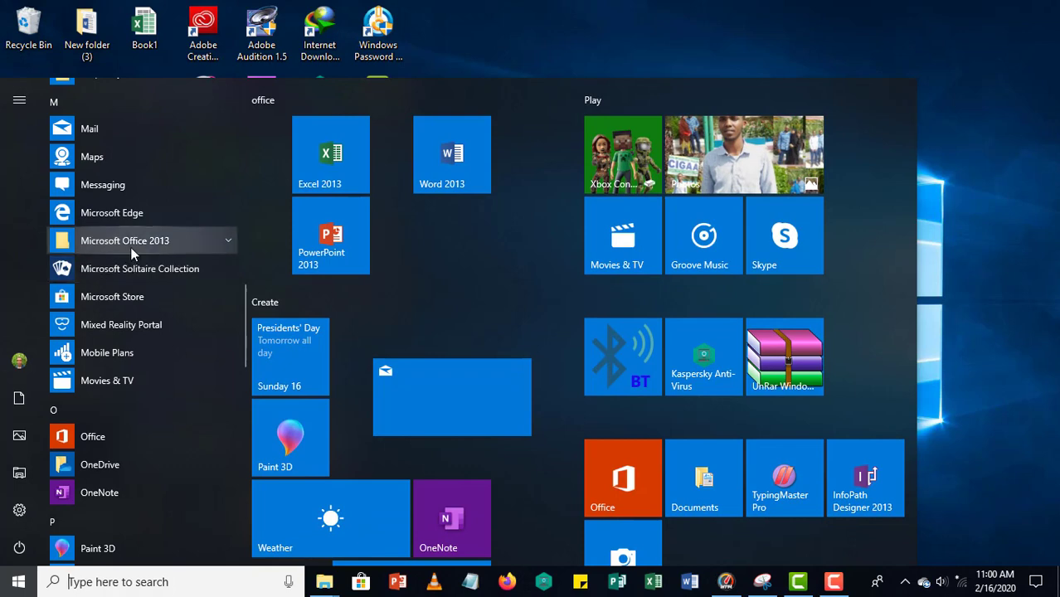
{"action": "left_click", "coordinate": [130, 247]}
{"action": "scroll", "coordinate": [110, 393], "scroll_direction": "down", "scroll_amount": 5}
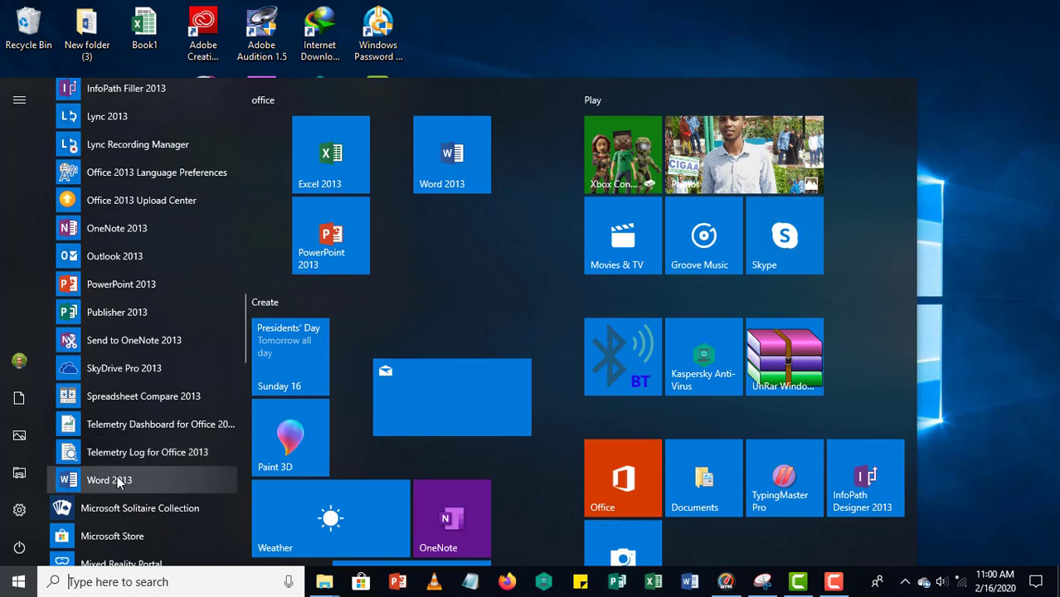
{"action": "left_click", "coordinate": [120, 479]}
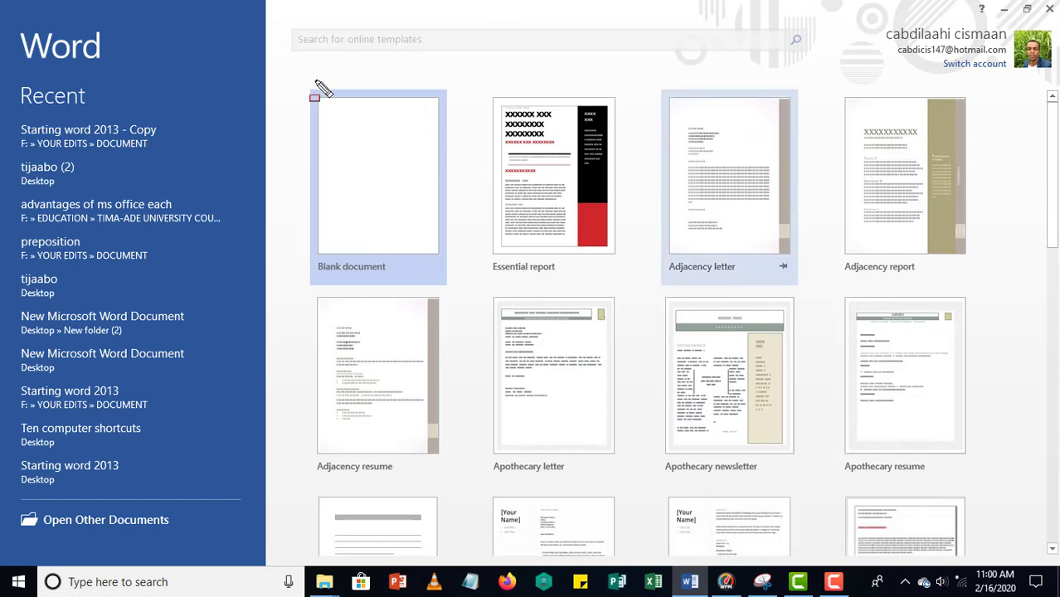
{"action": "mouse_move", "coordinate": [302, 88]}
{"action": "left_mouse_down"}
{"action": "mouse_move", "coordinate": [344, 199]}
{"action": "mouse_move", "coordinate": [459, 290]}
{"action": "left_mouse_up"}
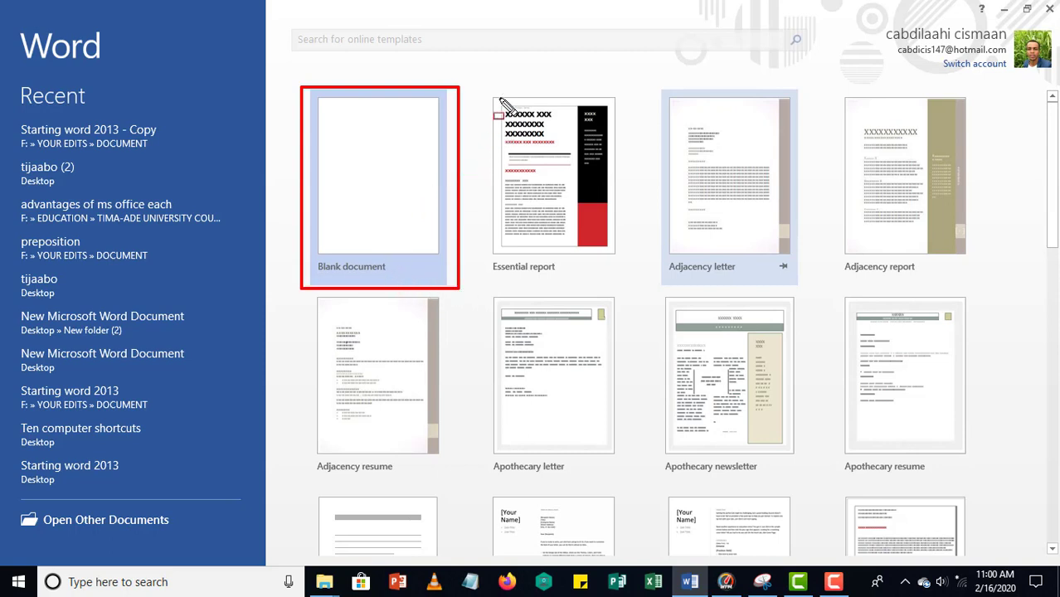
{"action": "left_click_drag", "start_coordinate": [493, 95], "coordinate": [554, 216]}
{"action": "mouse_move", "coordinate": [817, 279]}
{"action": "left_mouse_down"}
{"action": "mouse_move", "coordinate": [1003, 303]}
{"action": "mouse_move", "coordinate": [970, 374]}
{"action": "mouse_move", "coordinate": [964, 579]}
{"action": "left_mouse_up"}
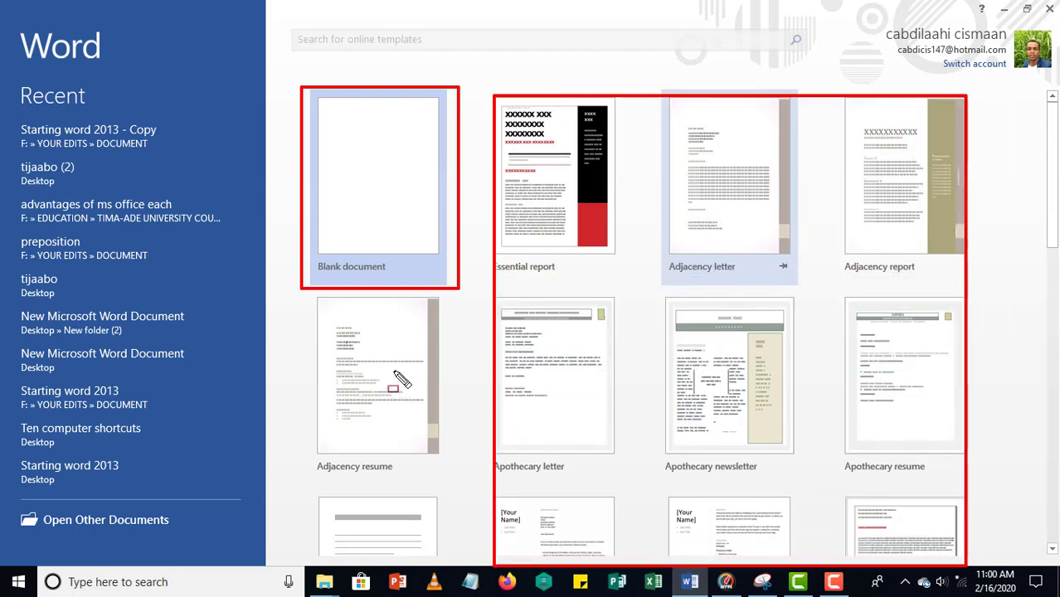
{"action": "mouse_move", "coordinate": [316, 306]}
{"action": "left_mouse_down"}
{"action": "mouse_move", "coordinate": [349, 408]}
{"action": "mouse_move", "coordinate": [415, 508]}
{"action": "mouse_move", "coordinate": [494, 559]}
{"action": "left_mouse_up"}
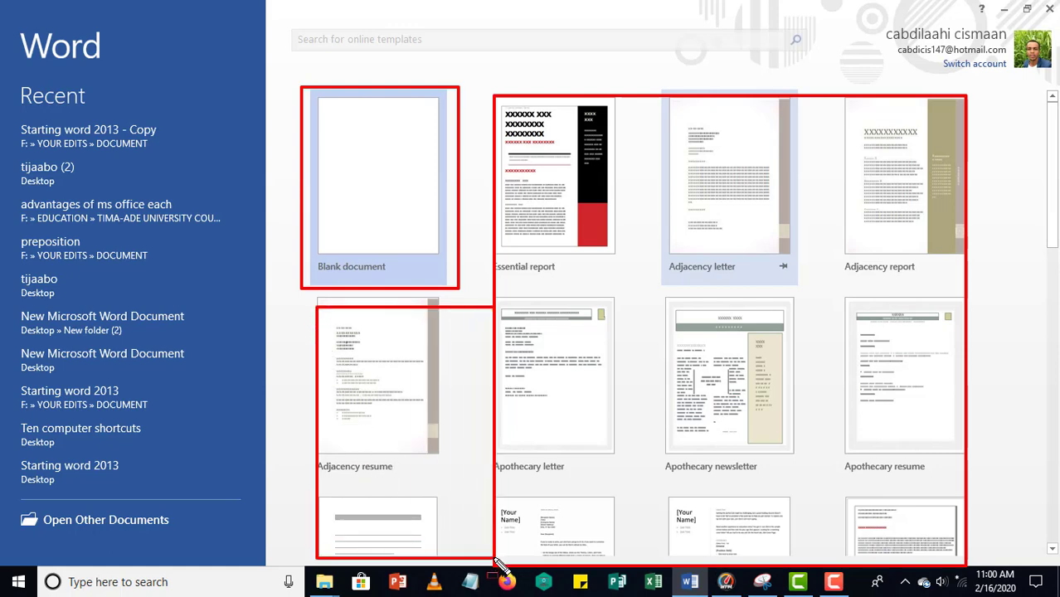
{"action": "left_click_drag", "start_coordinate": [486, 512], "coordinate": [494, 518]}
{"action": "key", "text": "Escape"}
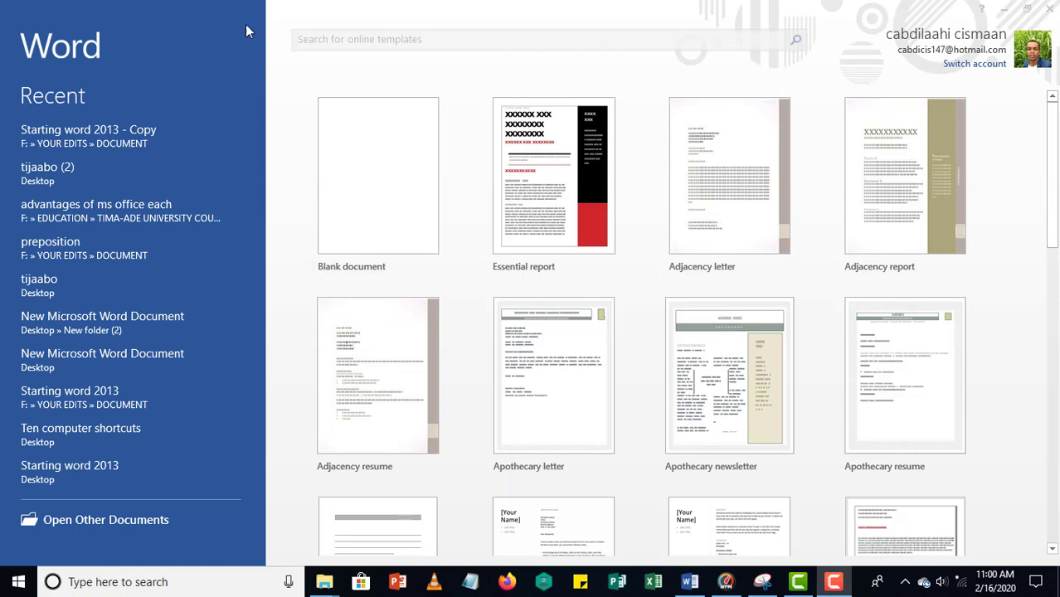
- Create a blank document and enter filler text, replacing the first try with "fgdsgdg"
{"action": "left_click", "coordinate": [346, 166]}
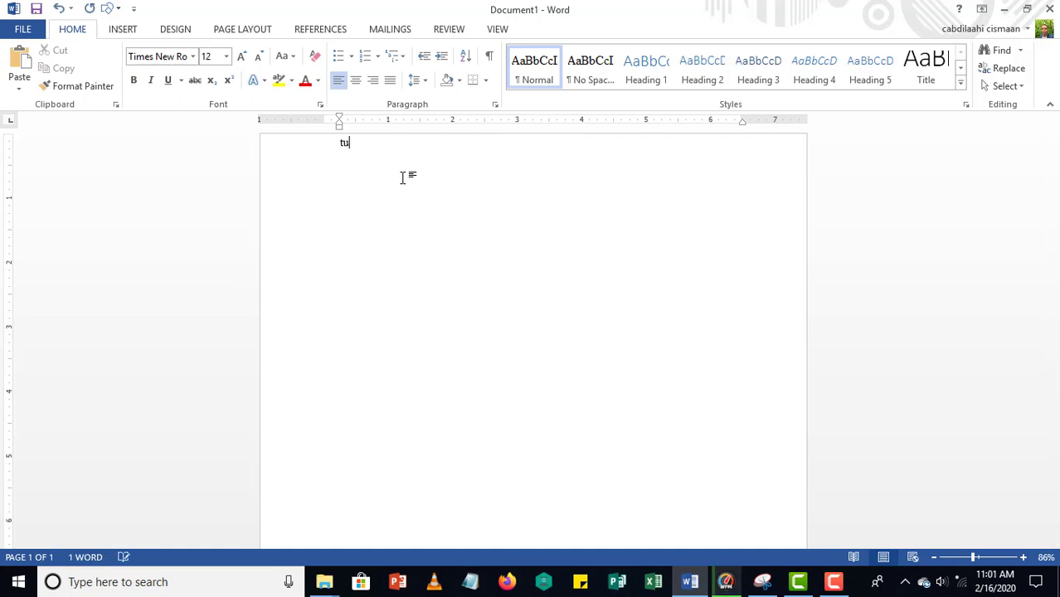
{"action": "type", "text": "tkkkkkkkkkkkkkkkkksjfsjf"}
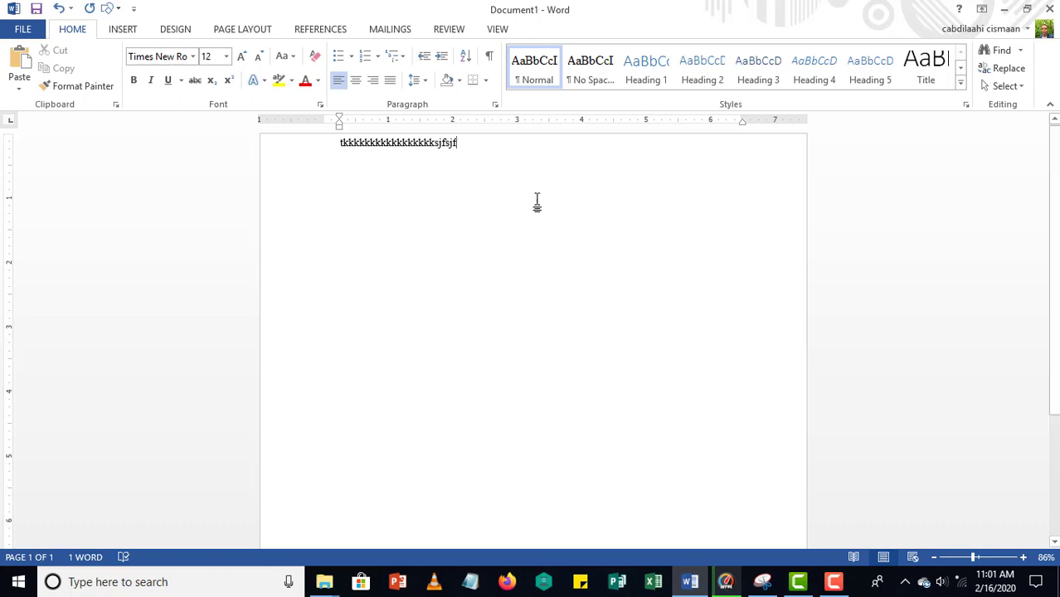
{"action": "left_click_drag", "start_coordinate": [426, 166], "coordinate": [300, 164]}
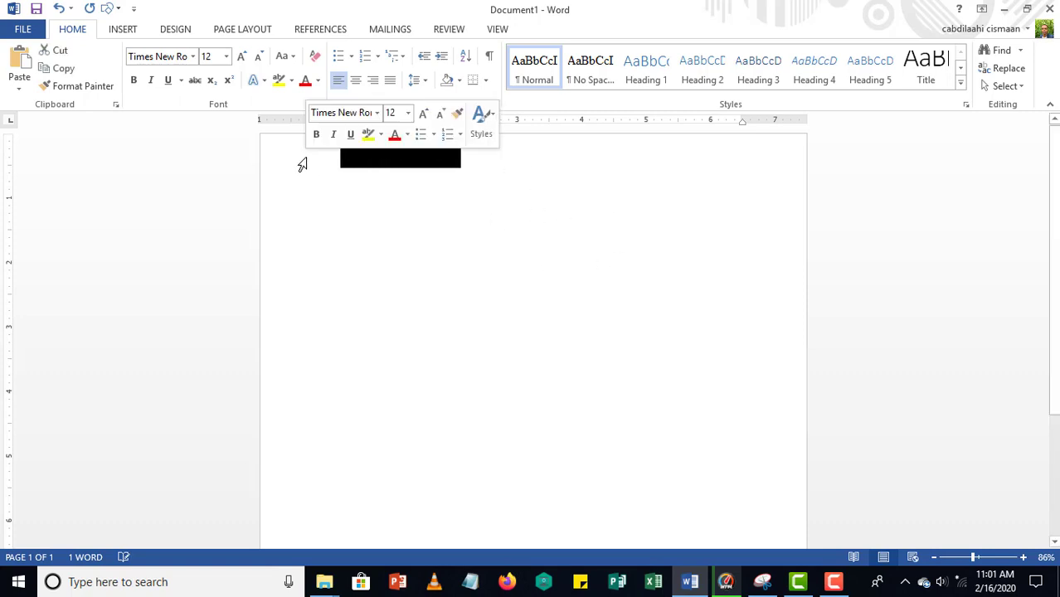
{"action": "key", "text": "BackSpace"}
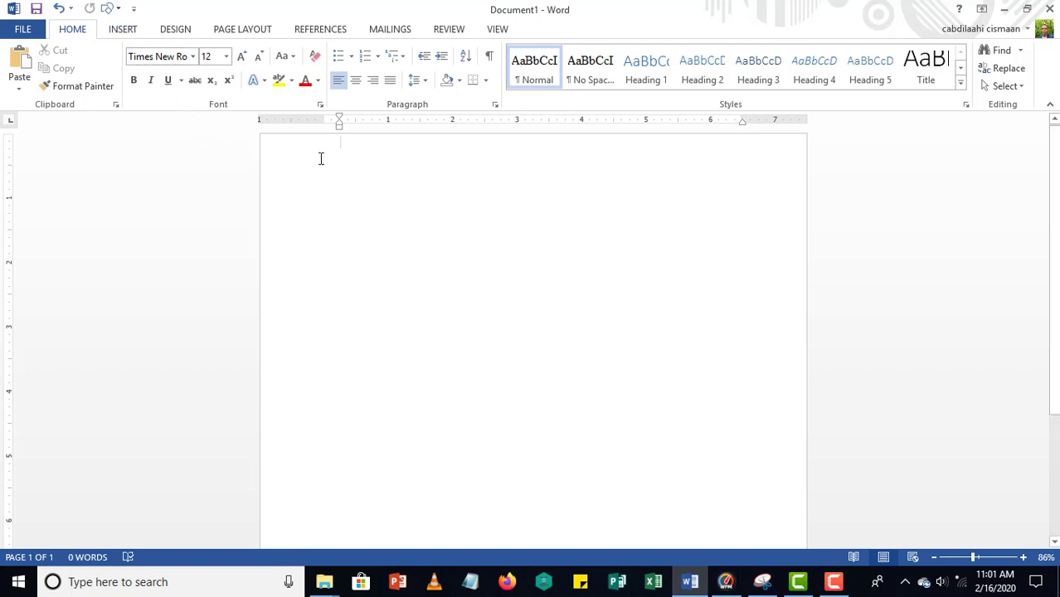
{"action": "type", "text": "fgdsgdg"}
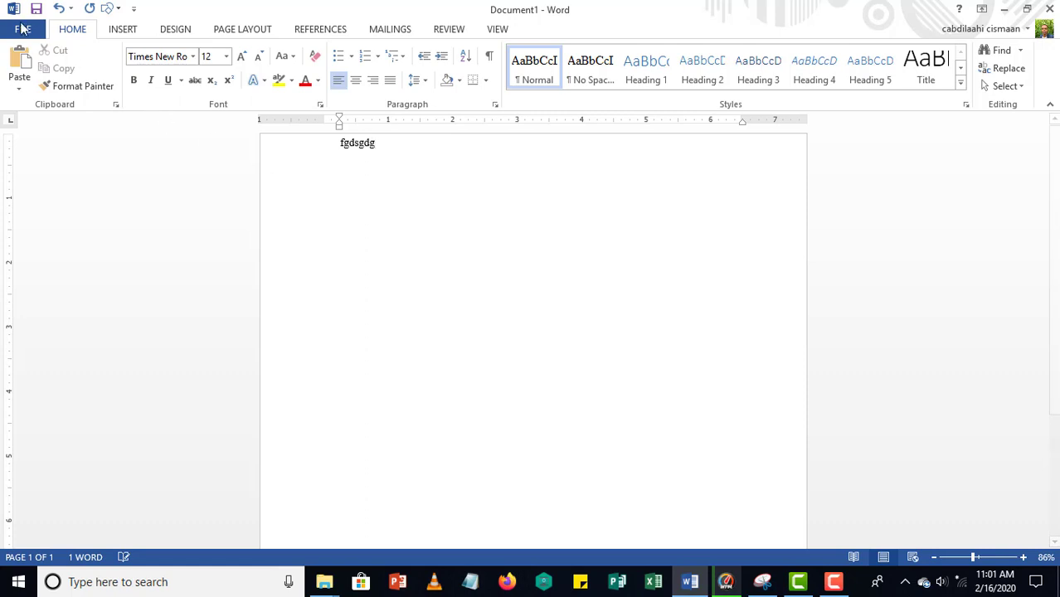
- Create a second blank document while keeping the first one open
{"action": "left_click", "coordinate": [22, 29]}
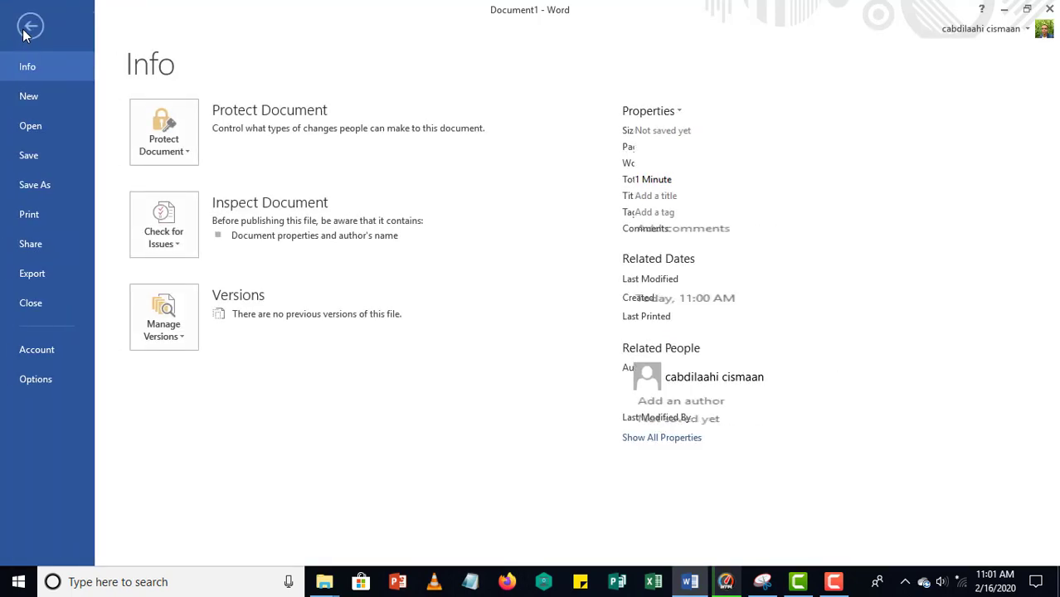
{"action": "left_click", "coordinate": [30, 26]}
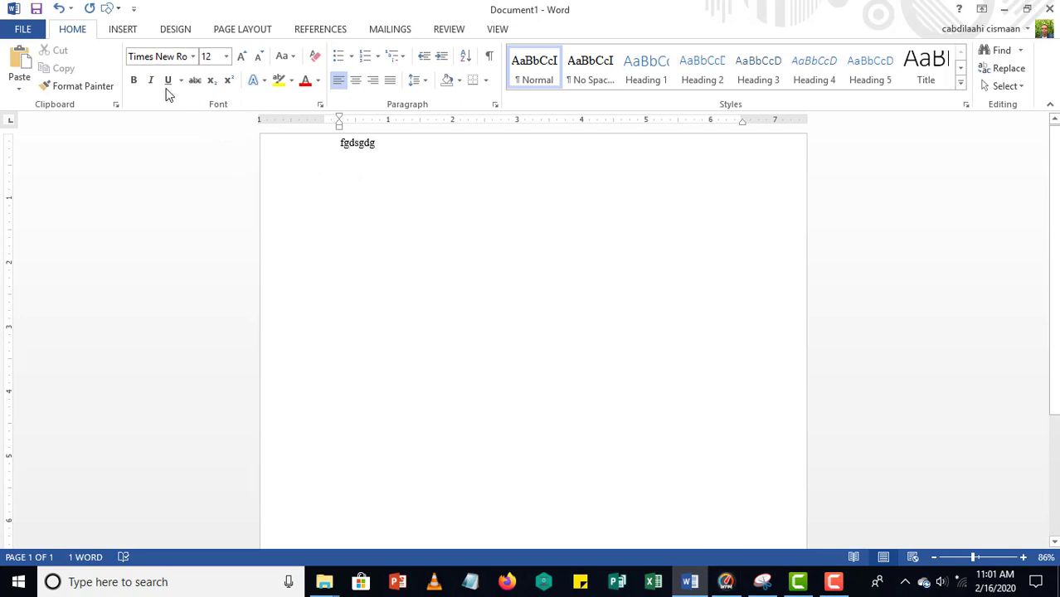
{"action": "left_click", "coordinate": [25, 32]}
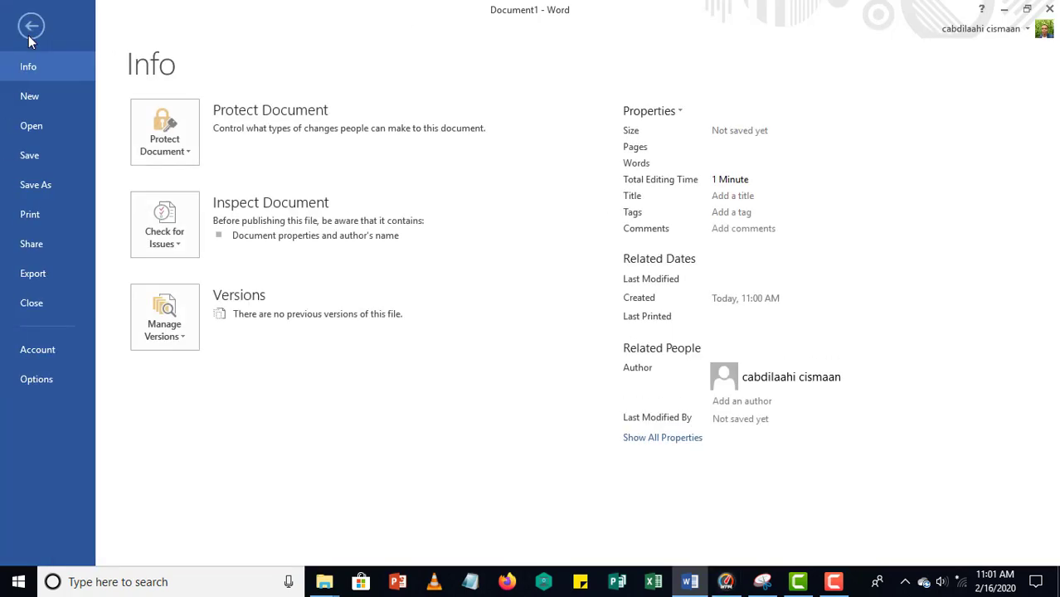
{"action": "left_click", "coordinate": [30, 96]}
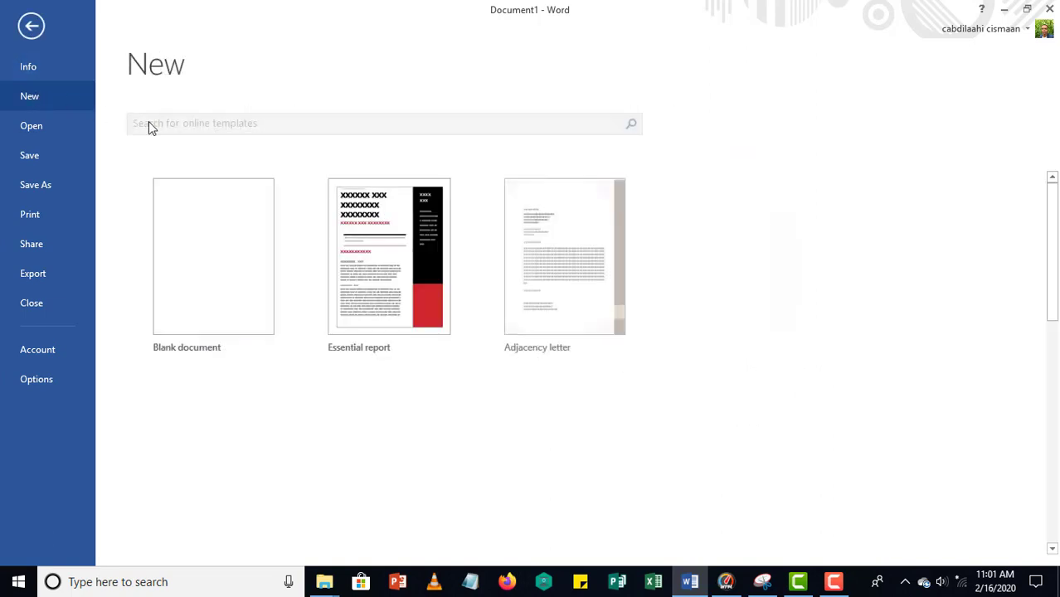
{"action": "left_click", "coordinate": [223, 224]}
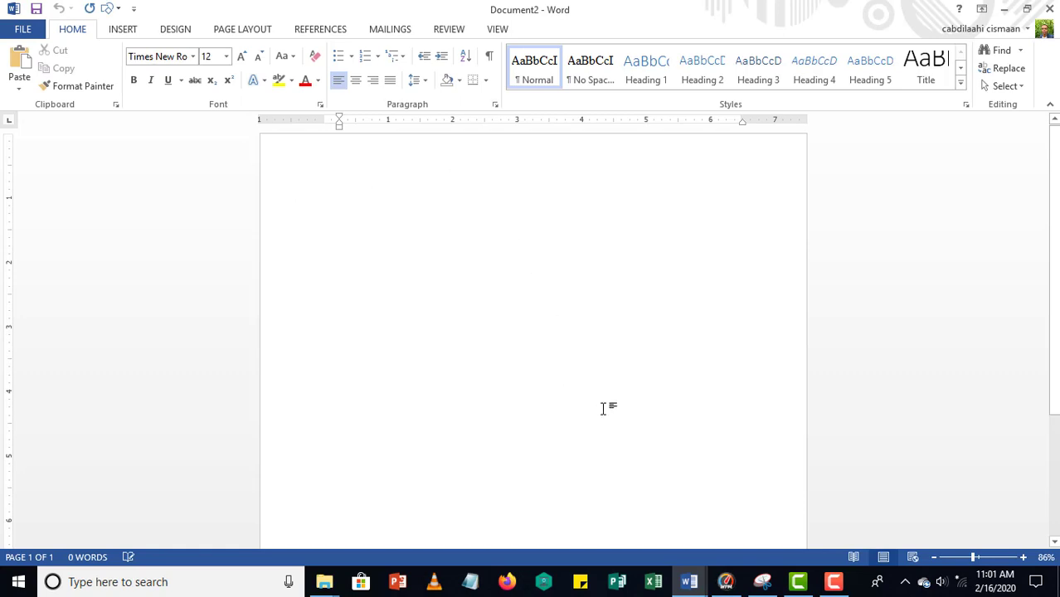
- Switch to the Document1 window to view it and return to Document2
{"action": "mouse_move", "coordinate": [704, 594]}
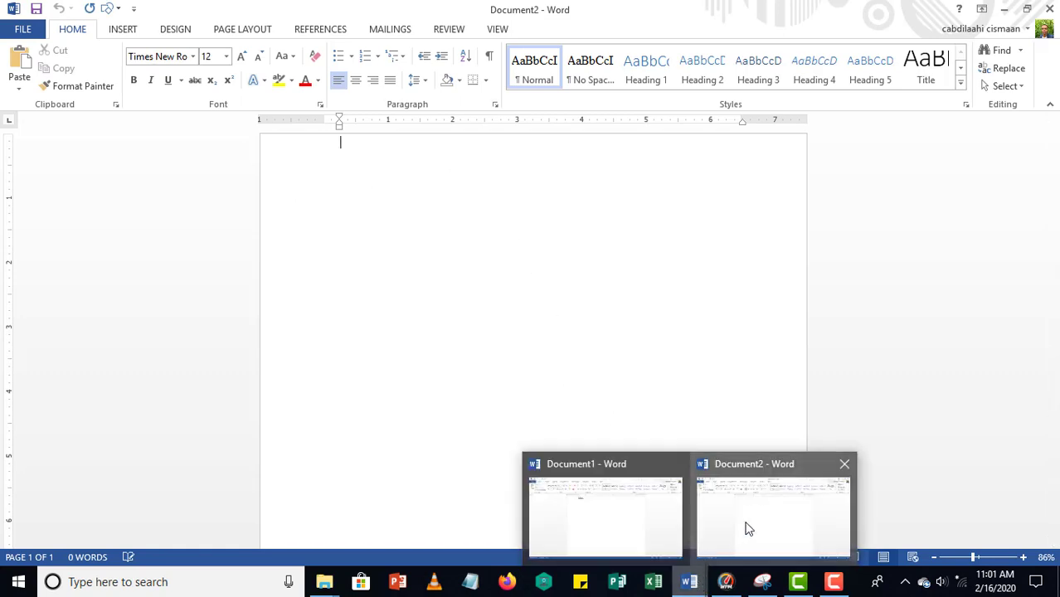
{"action": "left_click", "coordinate": [631, 509]}
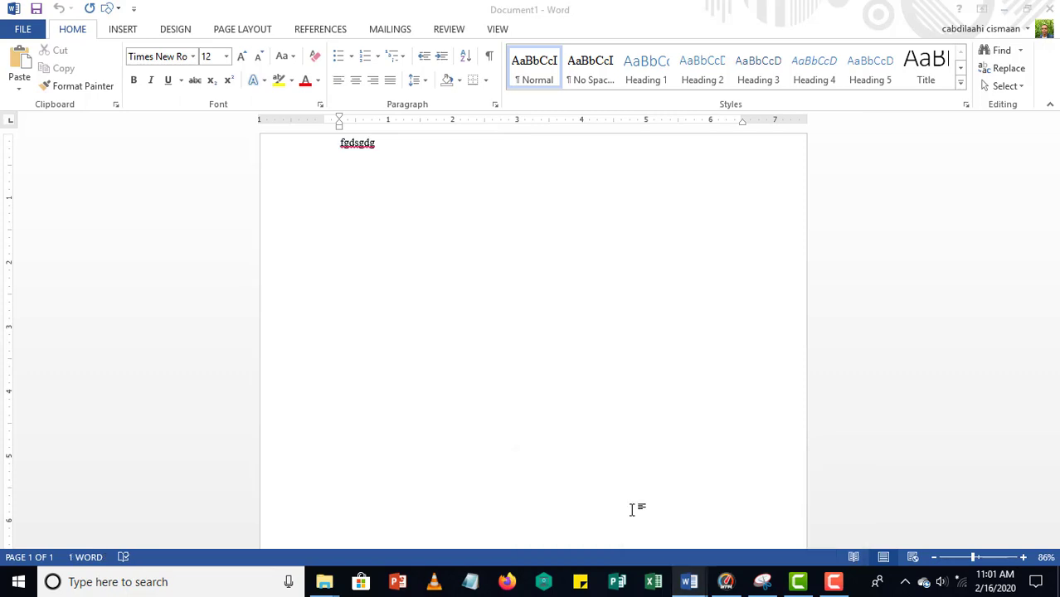
{"action": "mouse_move", "coordinate": [695, 589]}
{"action": "left_click", "coordinate": [727, 524]}
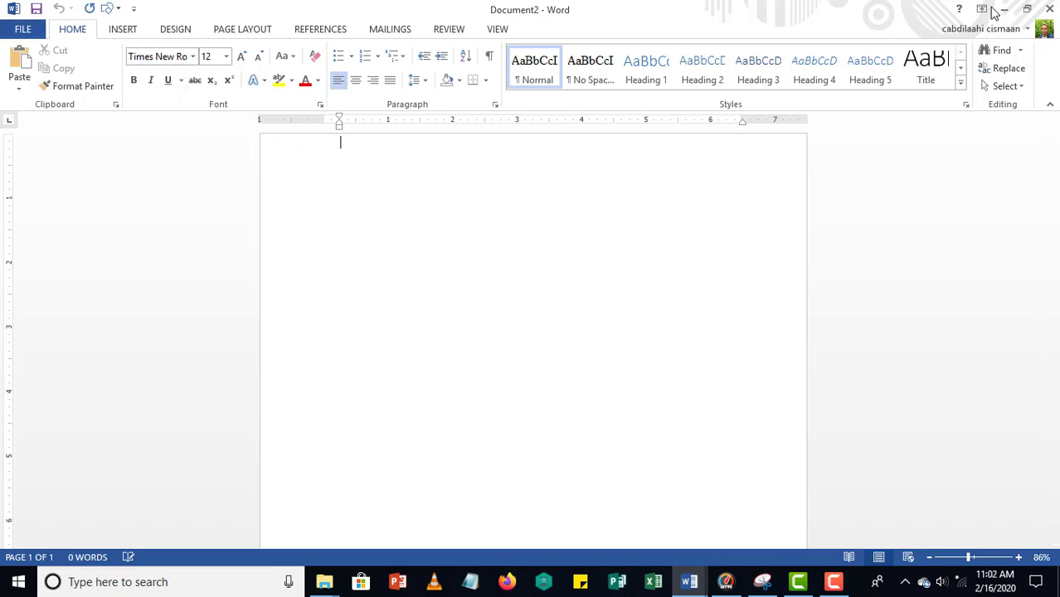
- Close both open documents, discarding the unsaved changes in Document1
{"action": "left_click", "coordinate": [1049, 10]}
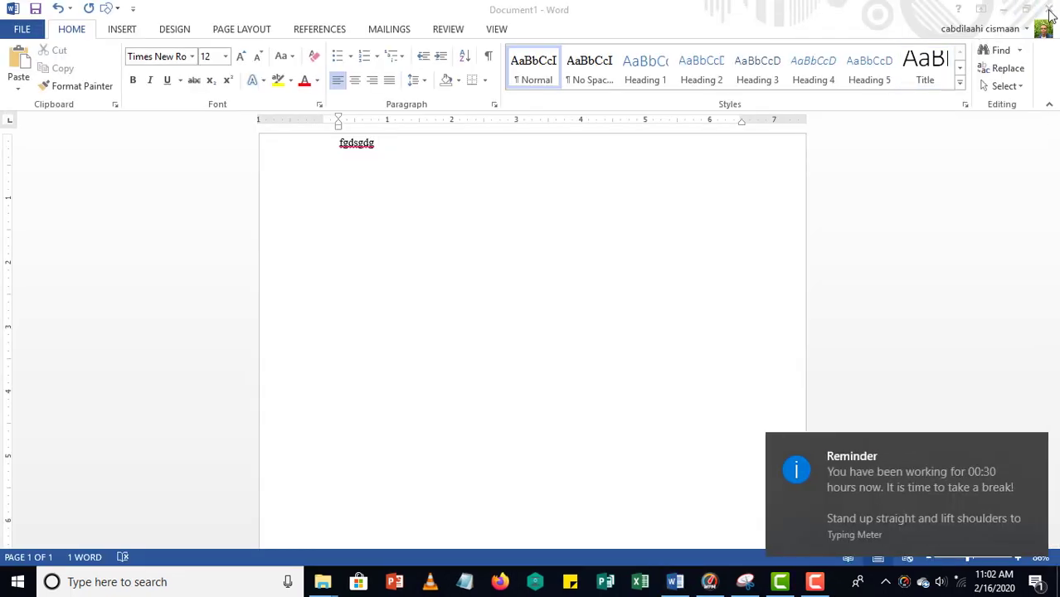
{"action": "left_click", "coordinate": [1049, 11]}
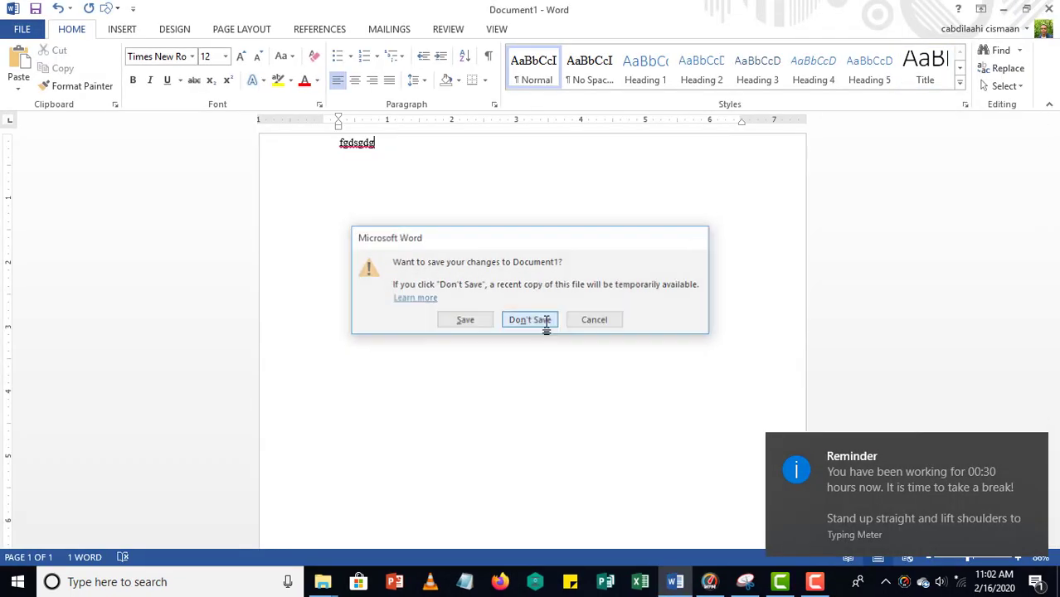
{"action": "left_click", "coordinate": [529, 320]}
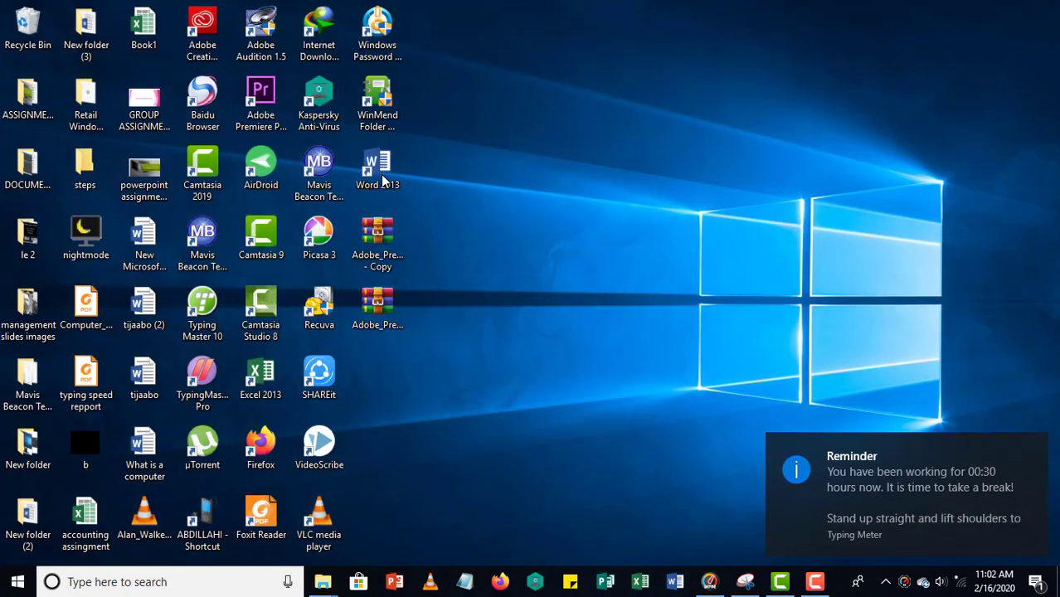
- Launch Word 2013 from its desktop shortcut and look through the document templates on the start screen
{"action": "double_click", "coordinate": [379, 170]}
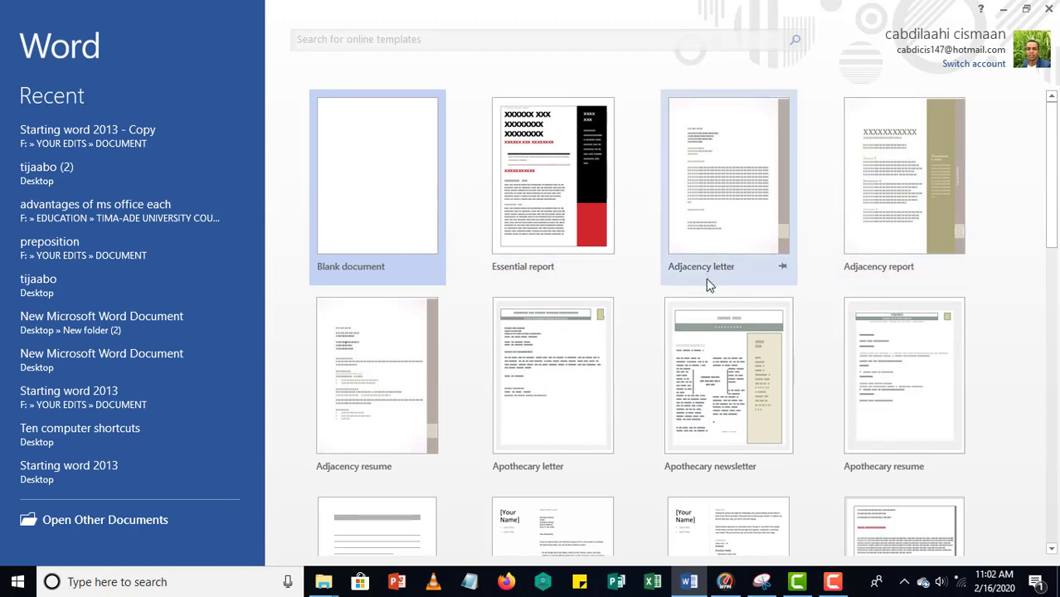
{"action": "scroll", "coordinate": [688, 277], "scroll_direction": "down", "scroll_amount": 5}
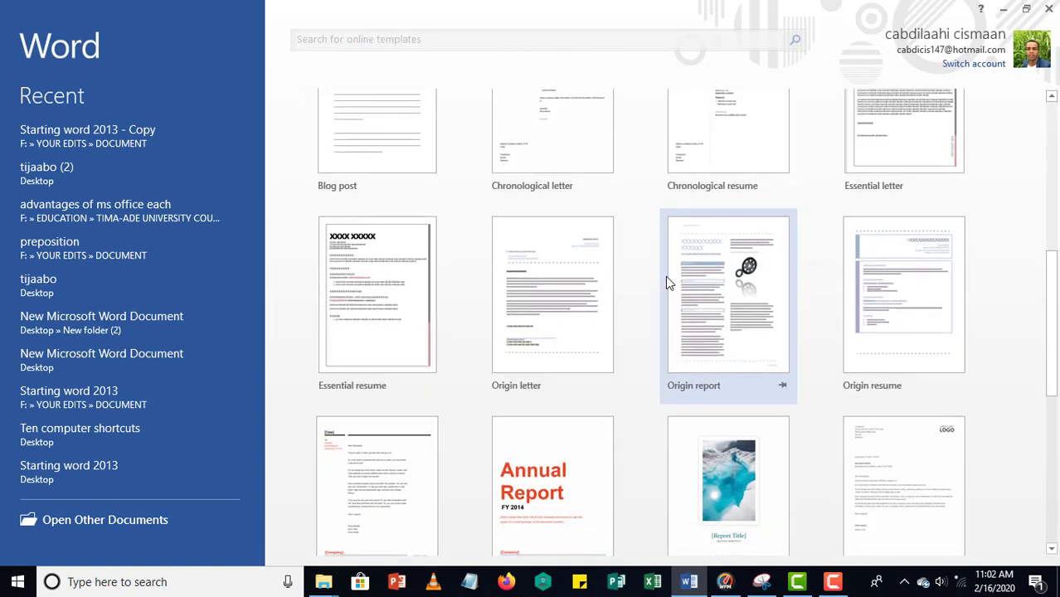
{"action": "scroll", "coordinate": [655, 286], "scroll_direction": "down", "scroll_amount": 2}
{"action": "scroll", "coordinate": [622, 360], "scroll_direction": "down", "scroll_amount": 3}
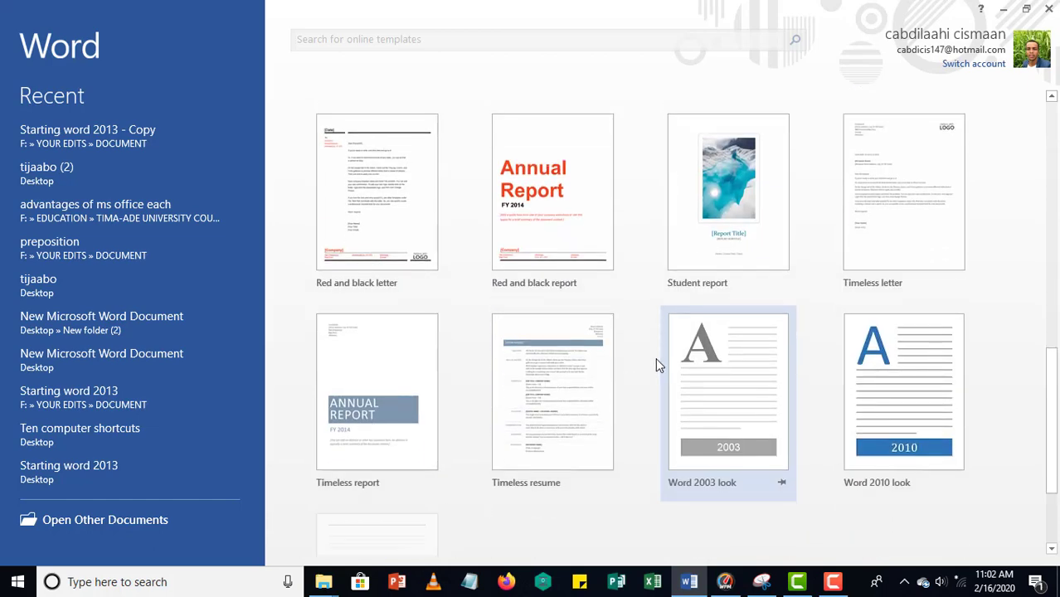
{"action": "scroll", "coordinate": [581, 370], "scroll_direction": "down", "scroll_amount": 1}
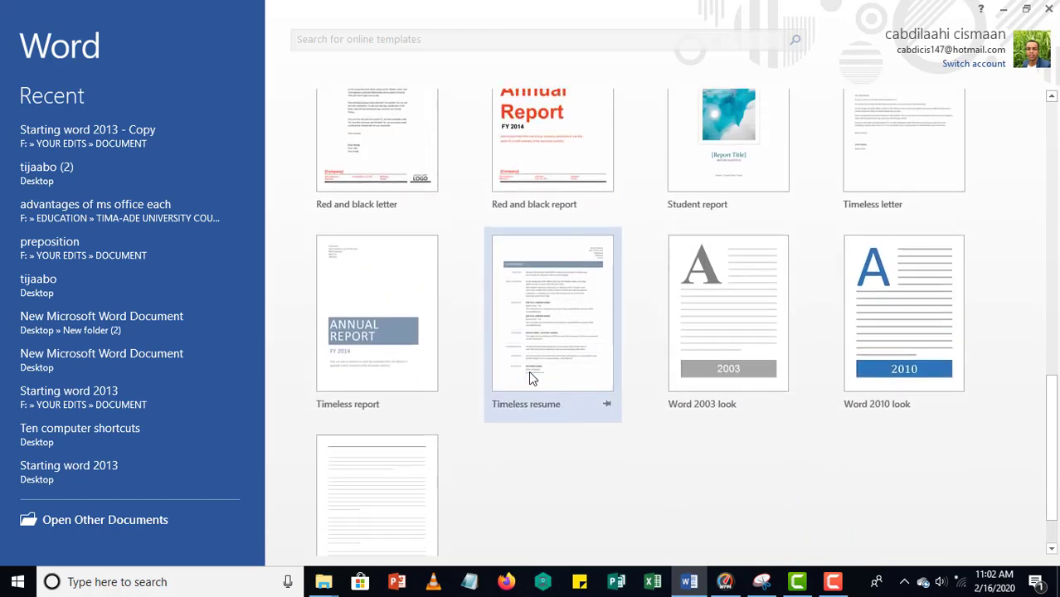
- Create a document from the Origin resume template and look over its page
{"action": "scroll", "coordinate": [627, 320], "scroll_direction": "up", "scroll_amount": 2}
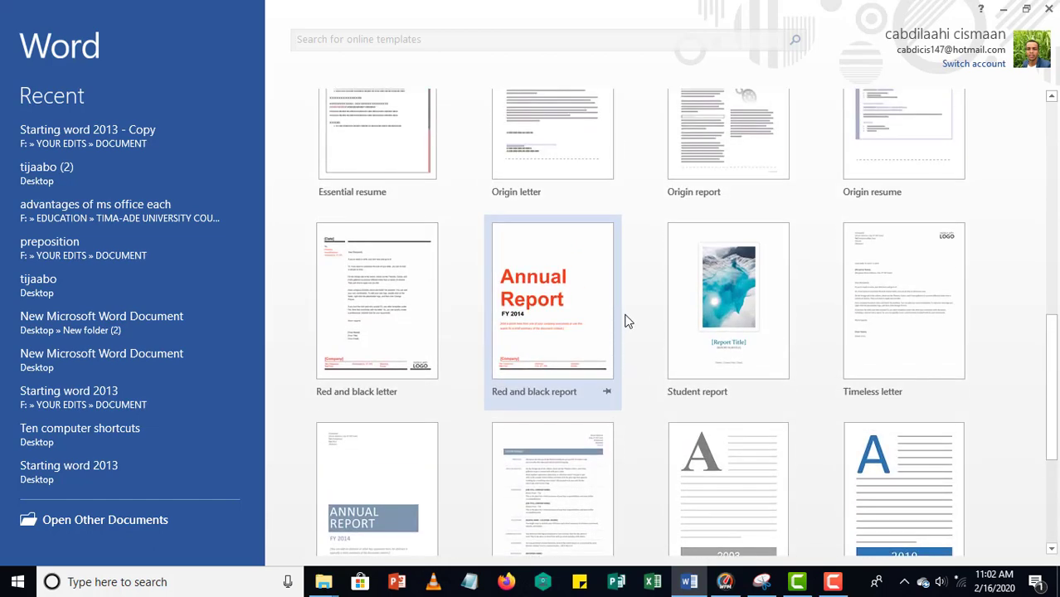
{"action": "scroll", "coordinate": [627, 321], "scroll_direction": "up", "scroll_amount": 1}
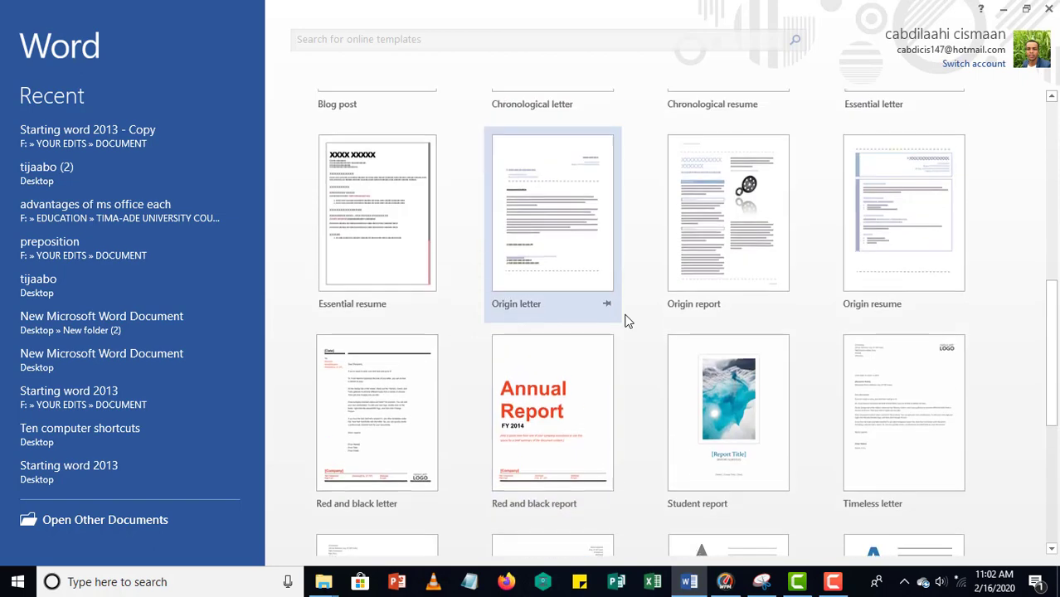
{"action": "left_click", "coordinate": [850, 208]}
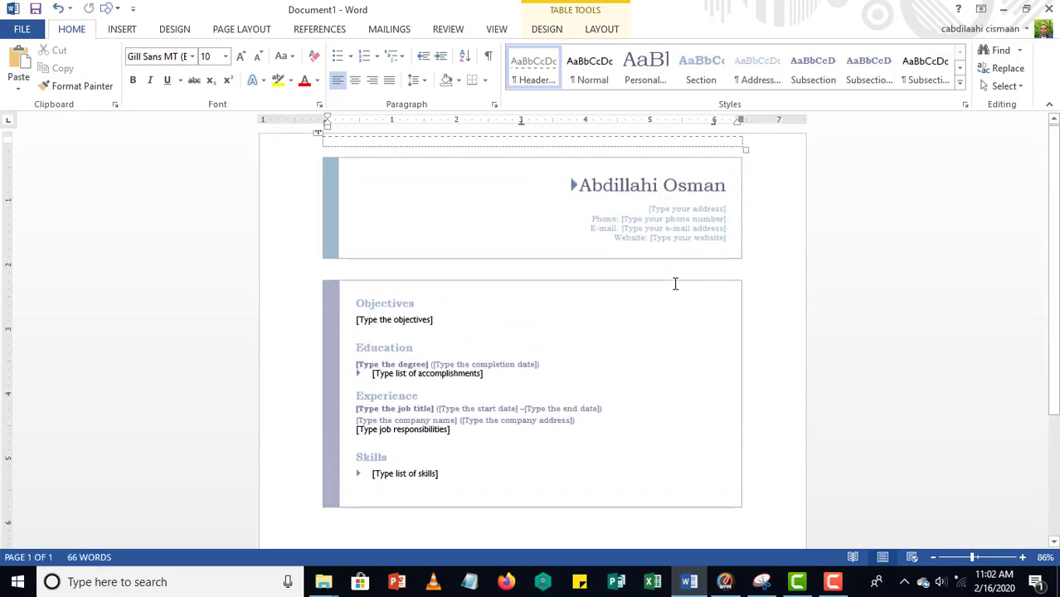
{"action": "scroll", "coordinate": [675, 285], "scroll_direction": "down", "scroll_amount": 5}
{"action": "scroll", "coordinate": [675, 284], "scroll_direction": "up", "scroll_amount": 3}
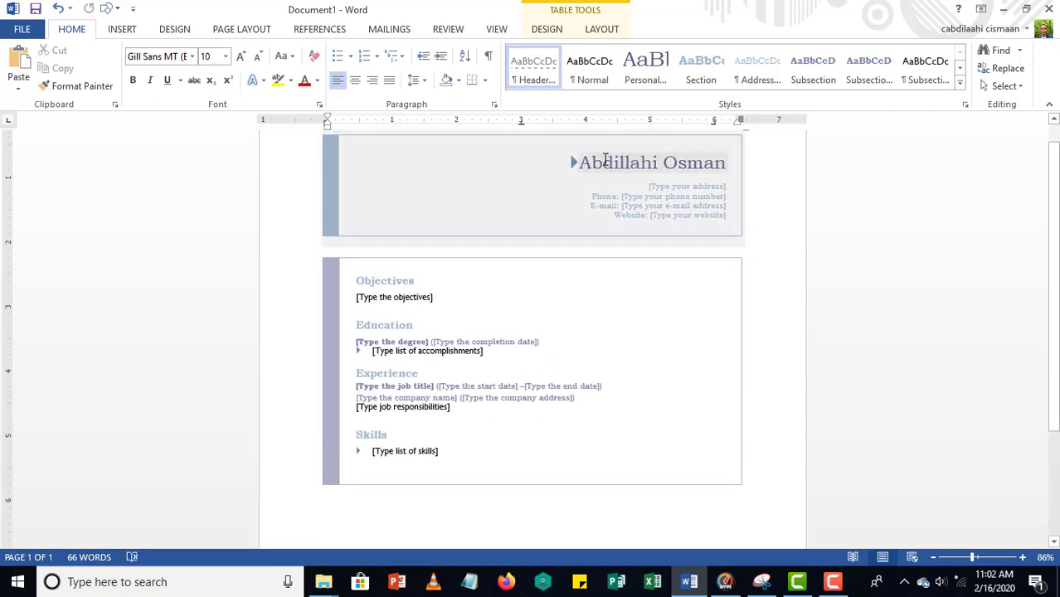
- Examine the resume's fillable placeholders, from the address, phone and e-mail fields to the Objectives, Education, Experience and Skills sections
{"action": "left_click", "coordinate": [669, 186]}
{"action": "key", "text": "Down"}
{"action": "key", "text": "Down"}
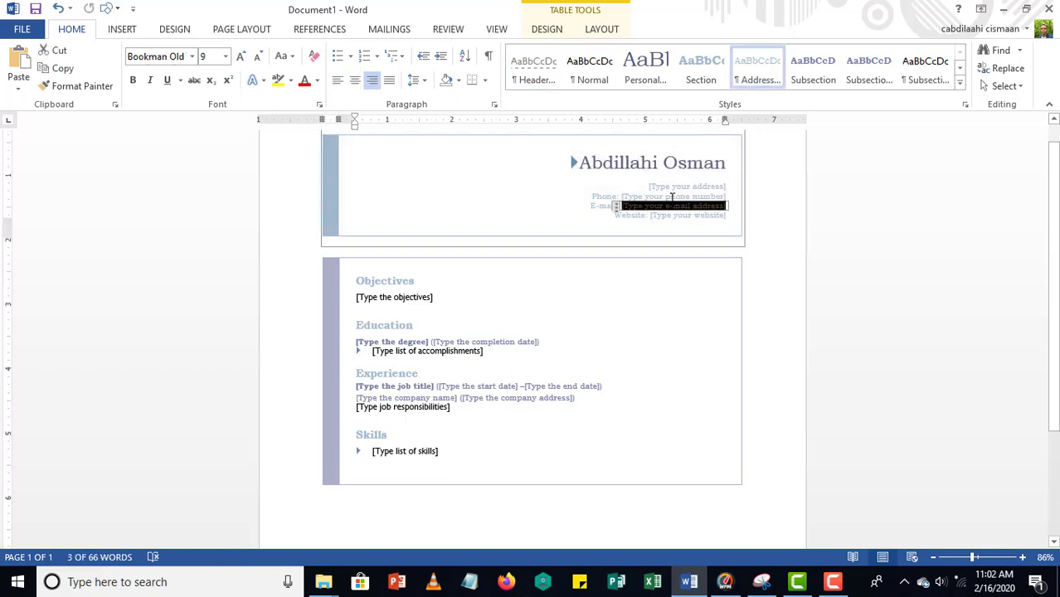
{"action": "left_click", "coordinate": [673, 184]}
{"action": "key", "text": "Down"}
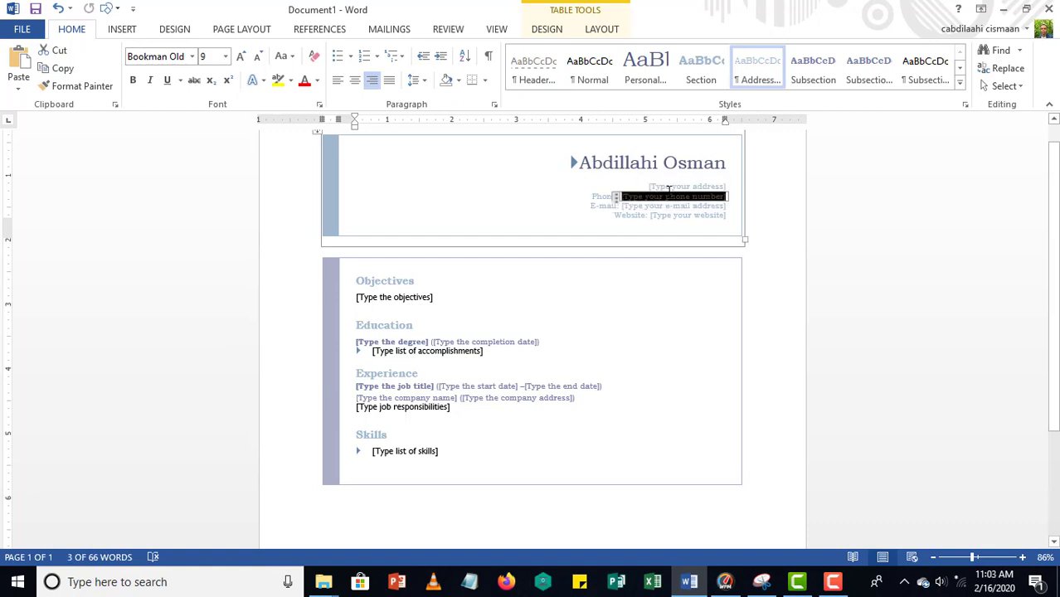
{"action": "left_click", "coordinate": [670, 186]}
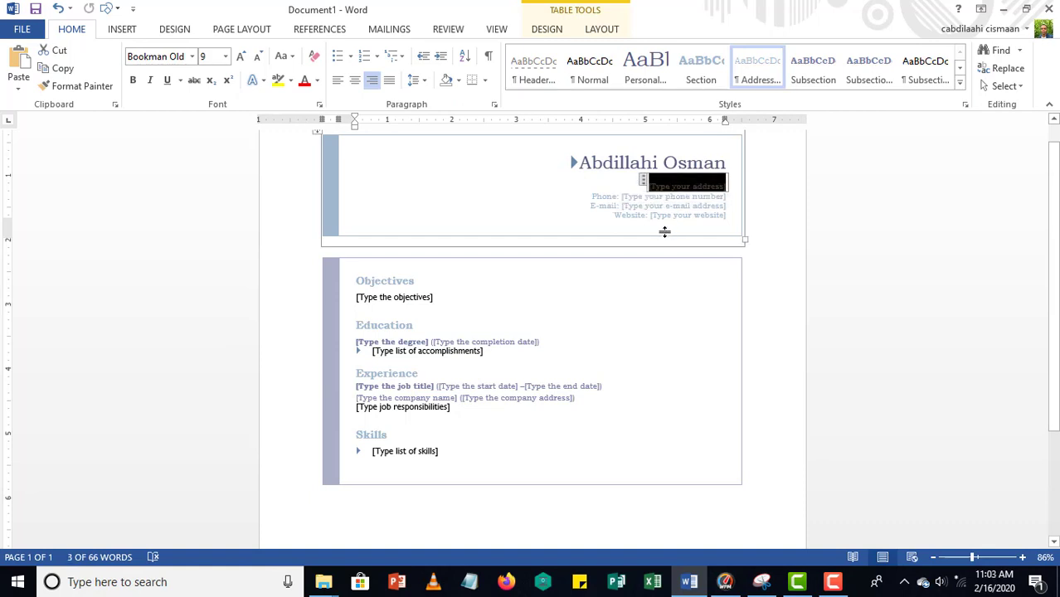
{"action": "left_click", "coordinate": [413, 290]}
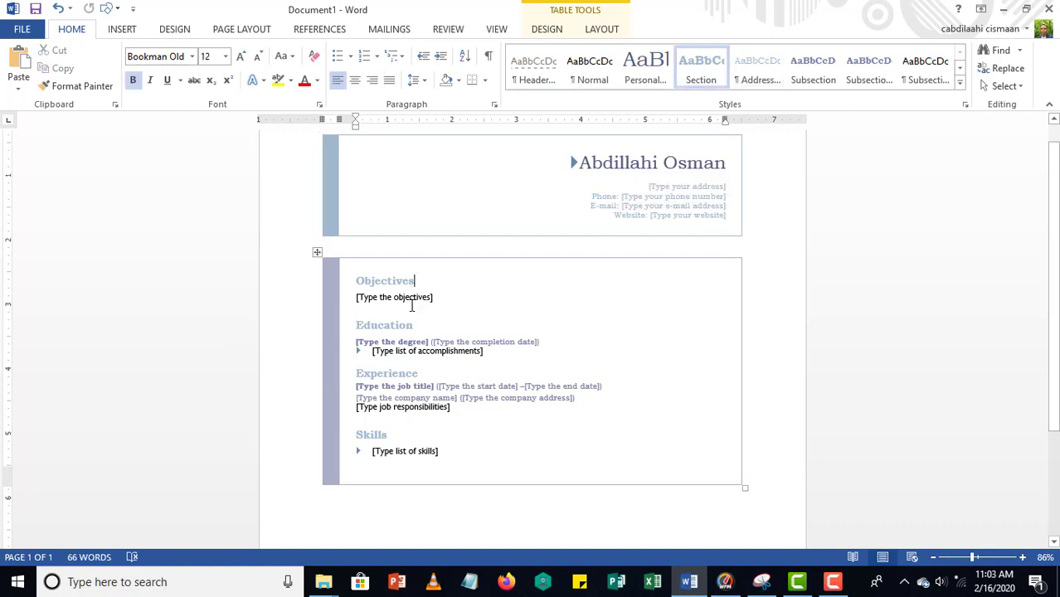
{"action": "scroll", "coordinate": [452, 331], "scroll_direction": "down", "scroll_amount": 3}
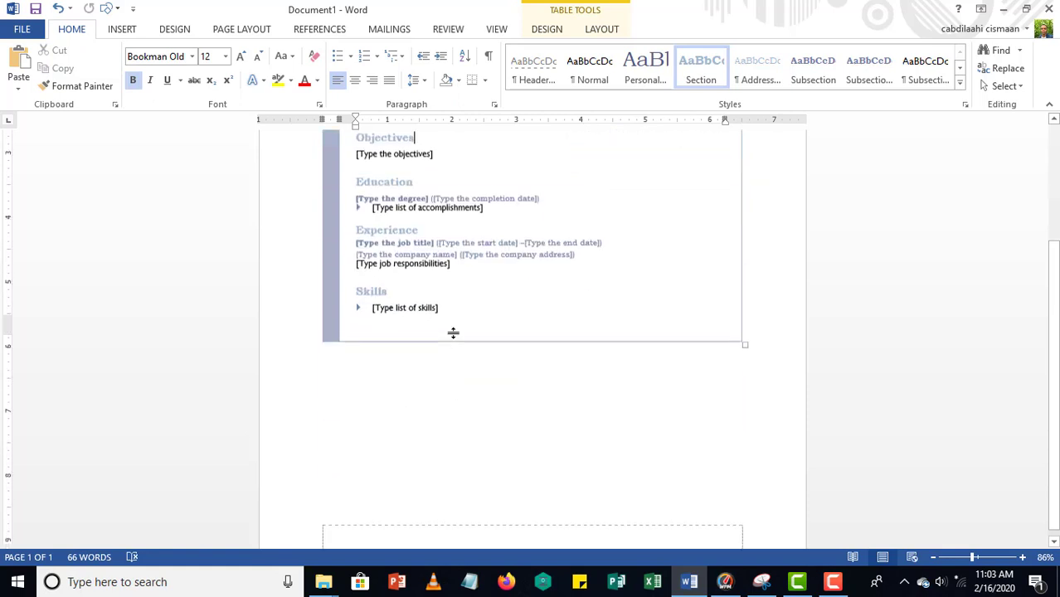
{"action": "scroll", "coordinate": [458, 334], "scroll_direction": "up", "scroll_amount": 3}
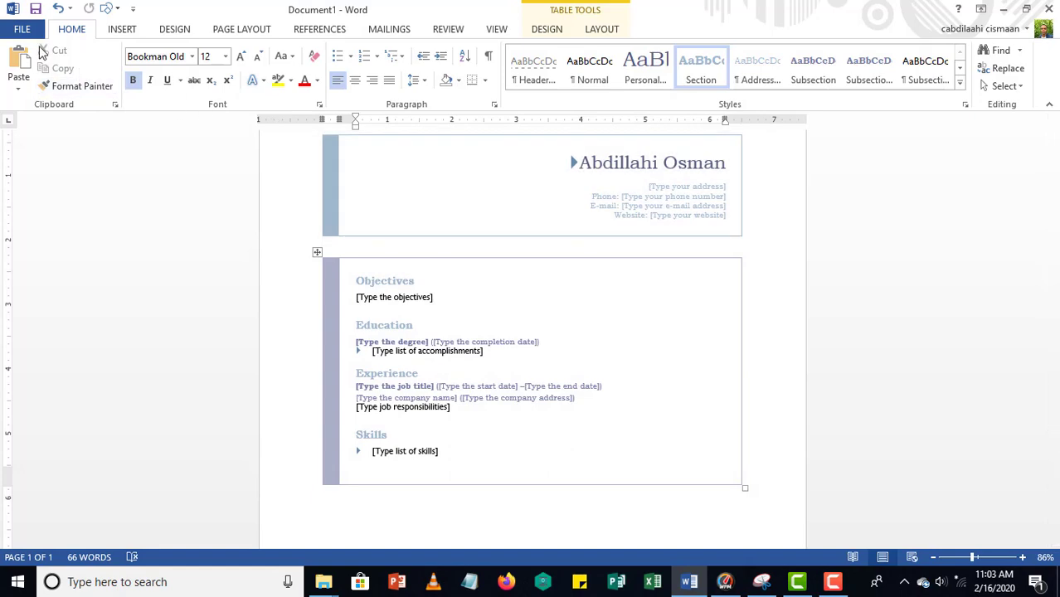
- Create another new document from the Essential report template and look over its cover page
{"action": "left_click", "coordinate": [23, 30]}
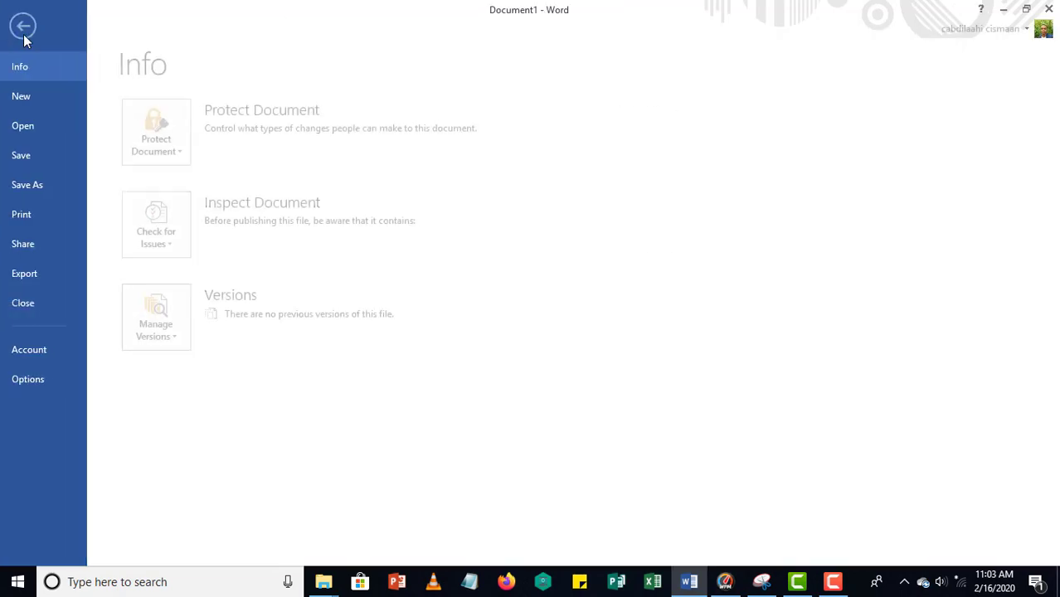
{"action": "left_click", "coordinate": [58, 102]}
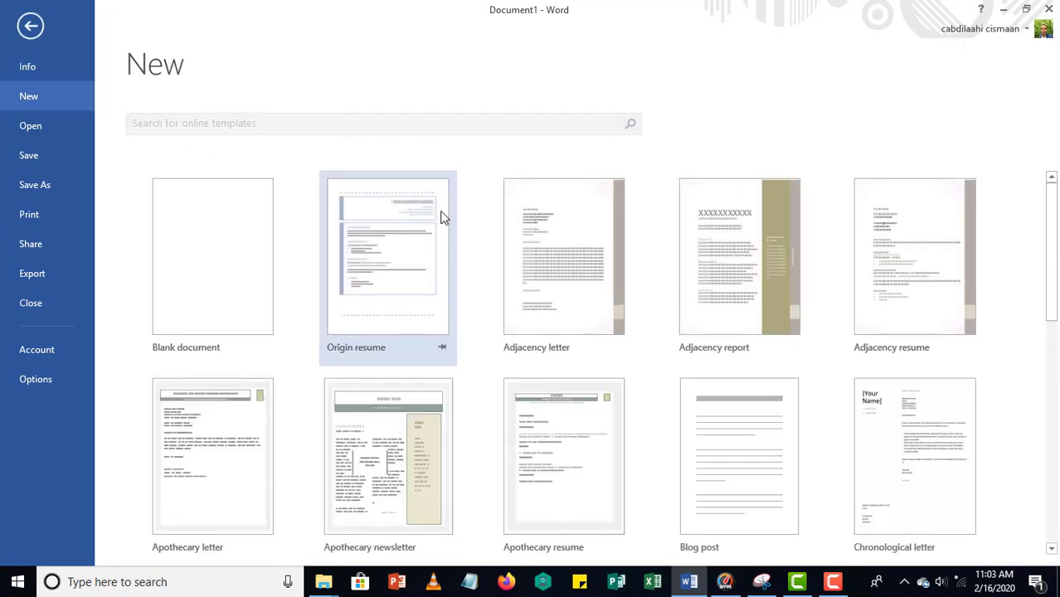
{"action": "scroll", "coordinate": [603, 268], "scroll_direction": "down", "scroll_amount": 2}
{"action": "scroll", "coordinate": [604, 270], "scroll_direction": "up", "scroll_amount": 1}
{"action": "scroll", "coordinate": [603, 273], "scroll_direction": "down", "scroll_amount": 3}
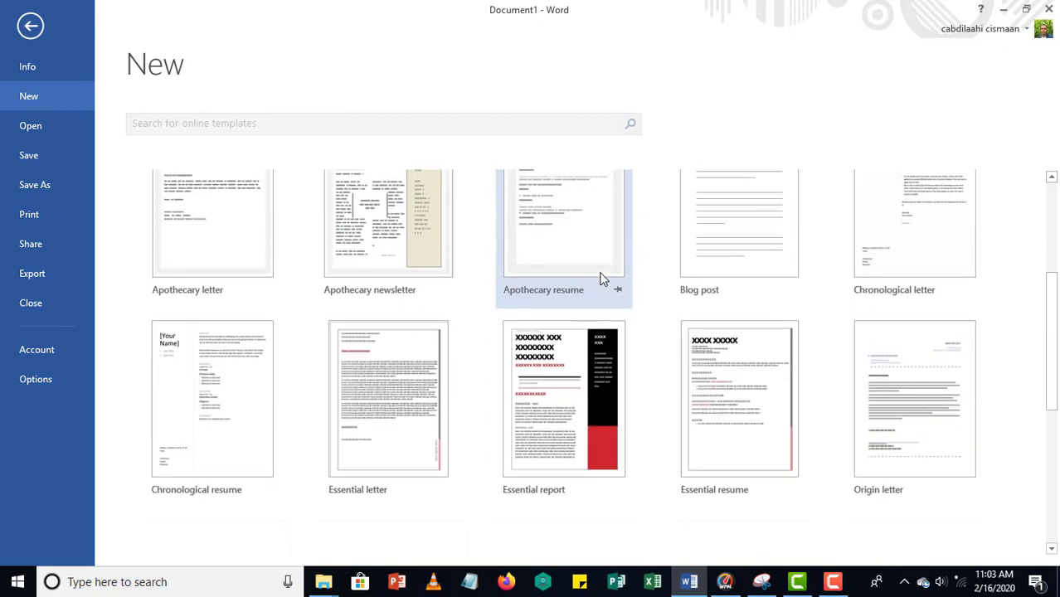
{"action": "left_click", "coordinate": [552, 341]}
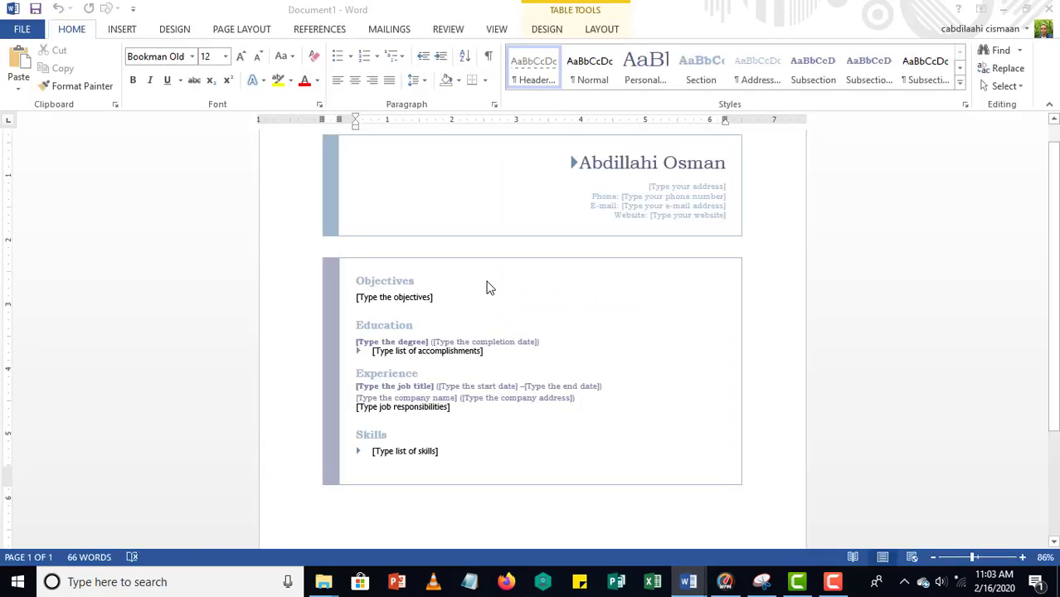
{"action": "scroll", "coordinate": [502, 280], "scroll_direction": "down", "scroll_amount": 4}
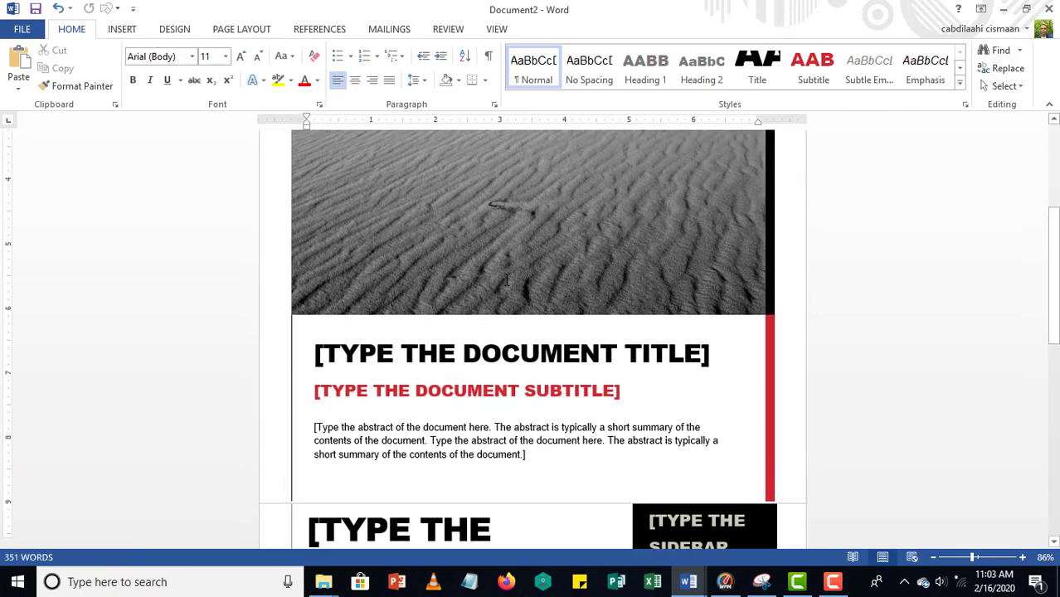
{"action": "scroll", "coordinate": [506, 280], "scroll_direction": "up", "scroll_amount": 4}
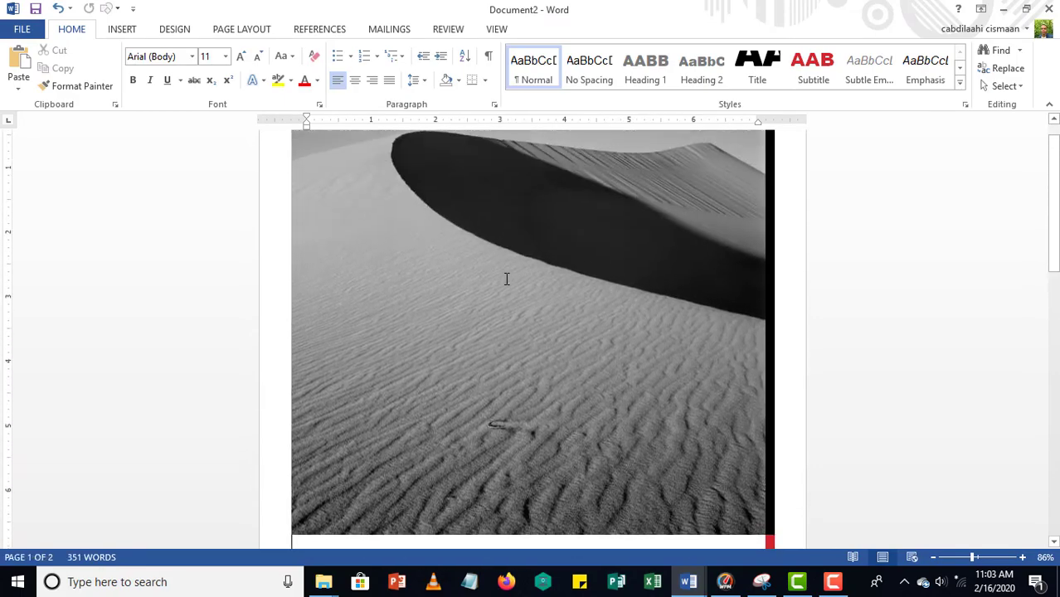
- Replace the title placeholder on the report's cover page with trial text and delete that text
{"action": "left_click", "coordinate": [506, 279]}
{"action": "scroll", "coordinate": [504, 282], "scroll_direction": "down", "scroll_amount": 5}
{"action": "left_click", "coordinate": [447, 290]}
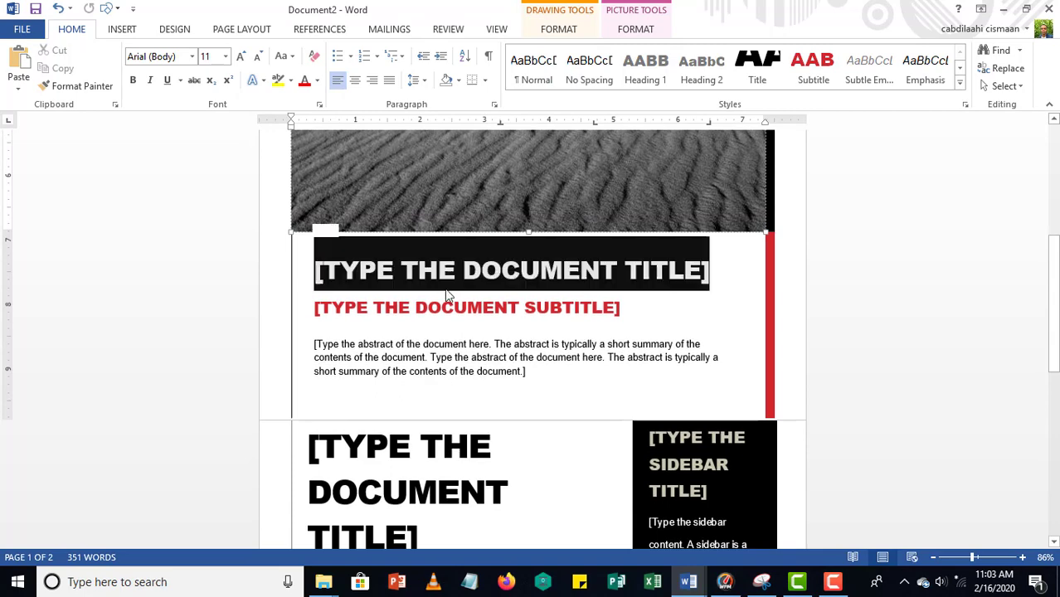
{"action": "type", "text": "HJJF"}
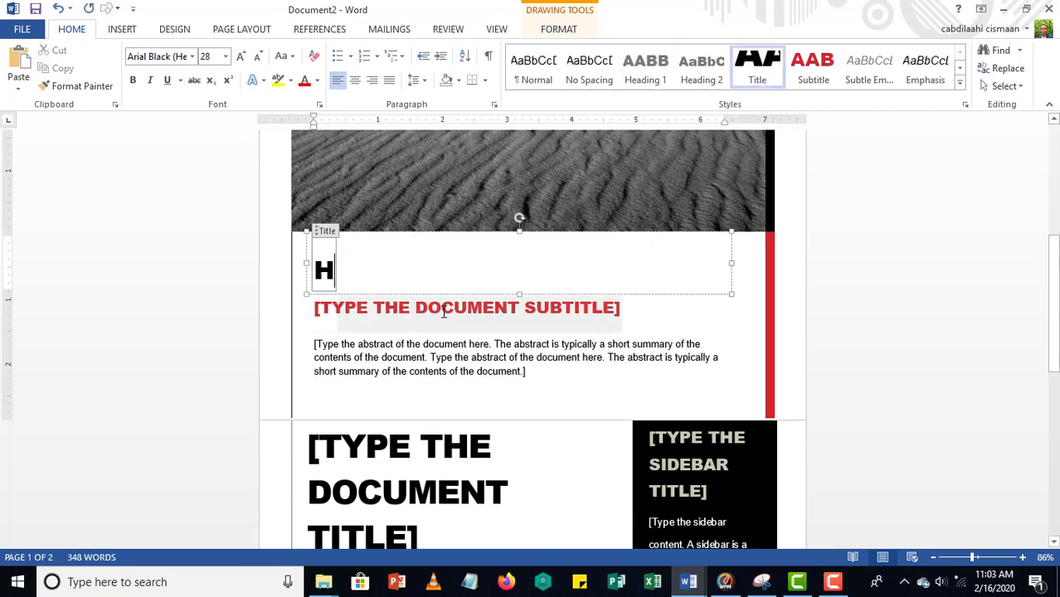
{"action": "key", "text": "BackSpace"}
{"action": "key", "text": "BackSpace"}
{"action": "key", "text": "BackSpace"}
{"action": "key", "text": "BackSpace"}
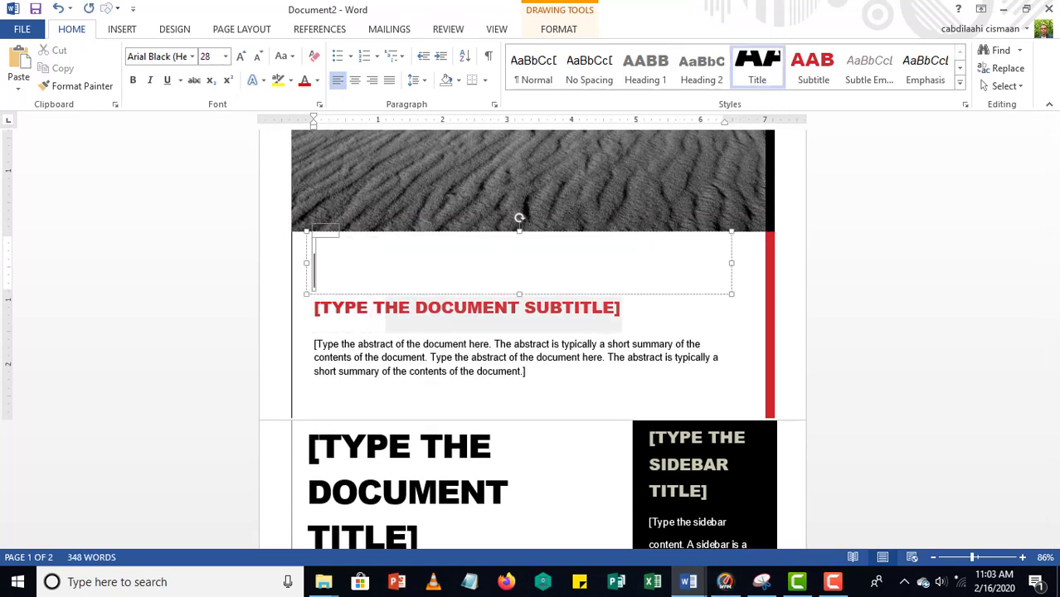
- Replace the abstract placeholder on the cover page with the letter "g"
{"action": "left_click", "coordinate": [415, 344]}
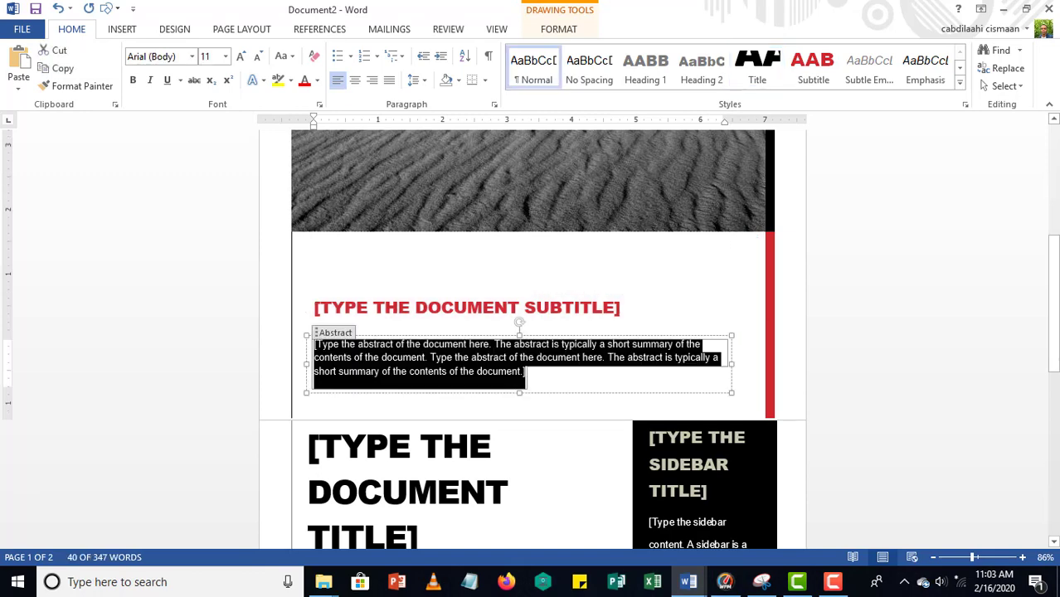
{"action": "type", "text": "gdjd"}
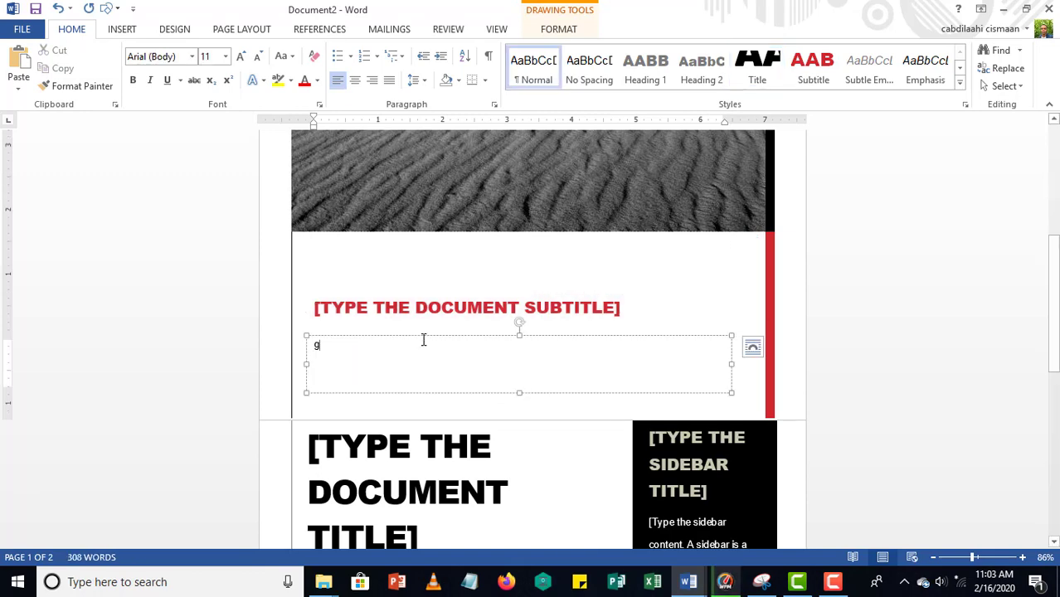
{"action": "key", "text": "BackSpace"}
{"action": "key", "text": "BackSpace"}
{"action": "key", "text": "BackSpace"}
- Replace the document title placeholder on the report's second page with "TIJAABO"
{"action": "scroll", "coordinate": [431, 352], "scroll_direction": "down", "scroll_amount": 4}
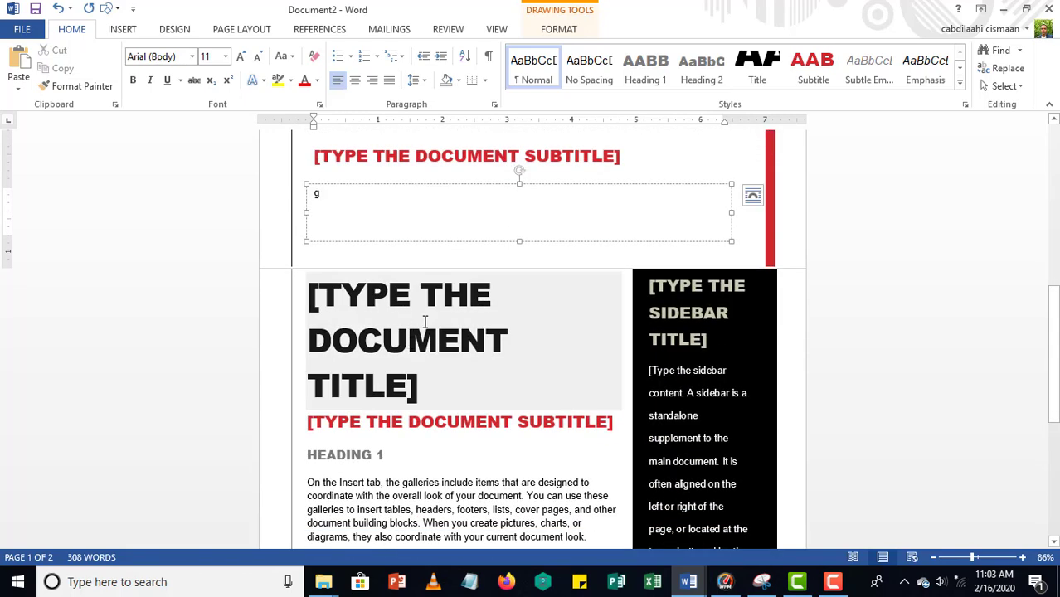
{"action": "left_click", "coordinate": [425, 322]}
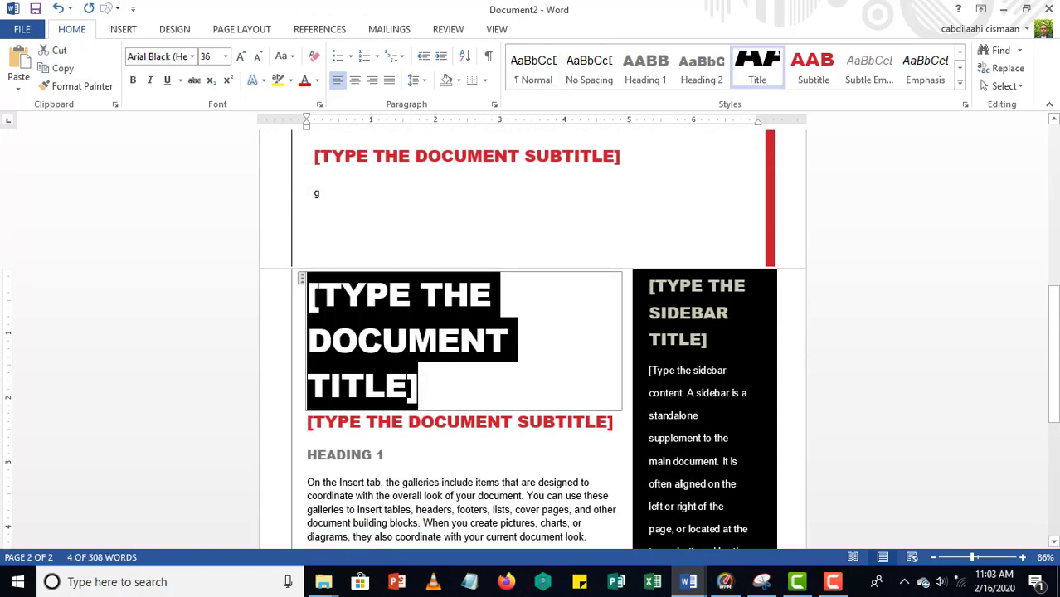
{"action": "type", "text": "TIJAABO"}
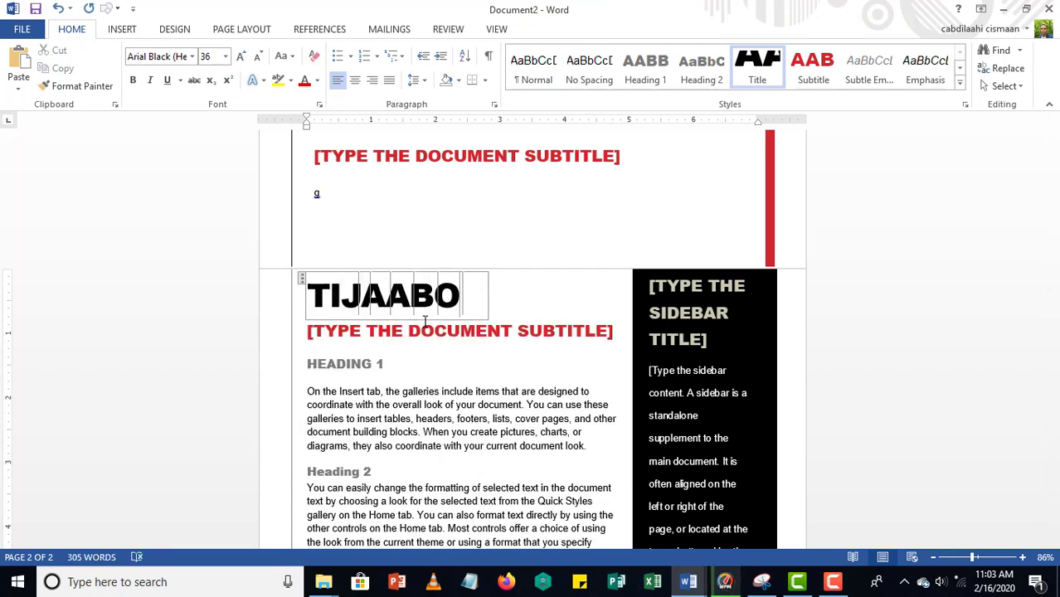
- Replace the report's sample body text on the second page with "ffd"
{"action": "left_click", "coordinate": [390, 466]}
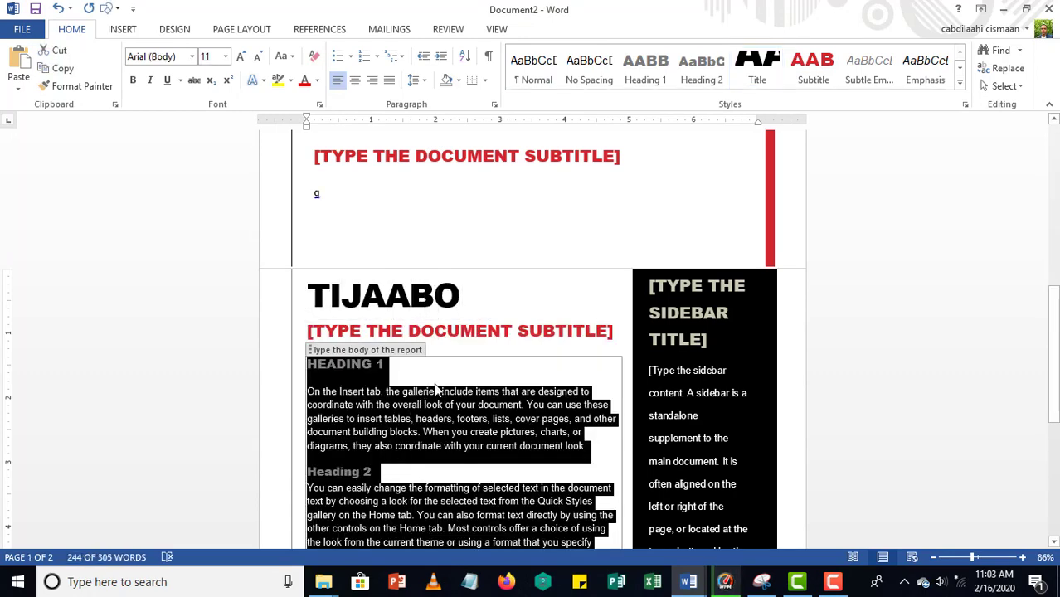
{"action": "scroll", "coordinate": [441, 383], "scroll_direction": "down", "scroll_amount": 1}
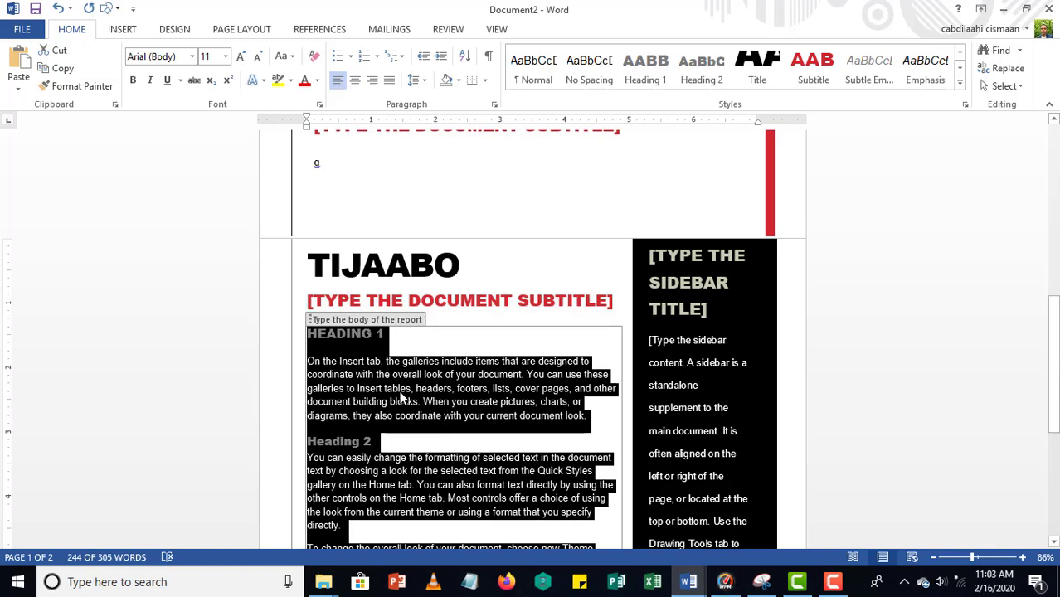
{"action": "type", "text": "ffj"}
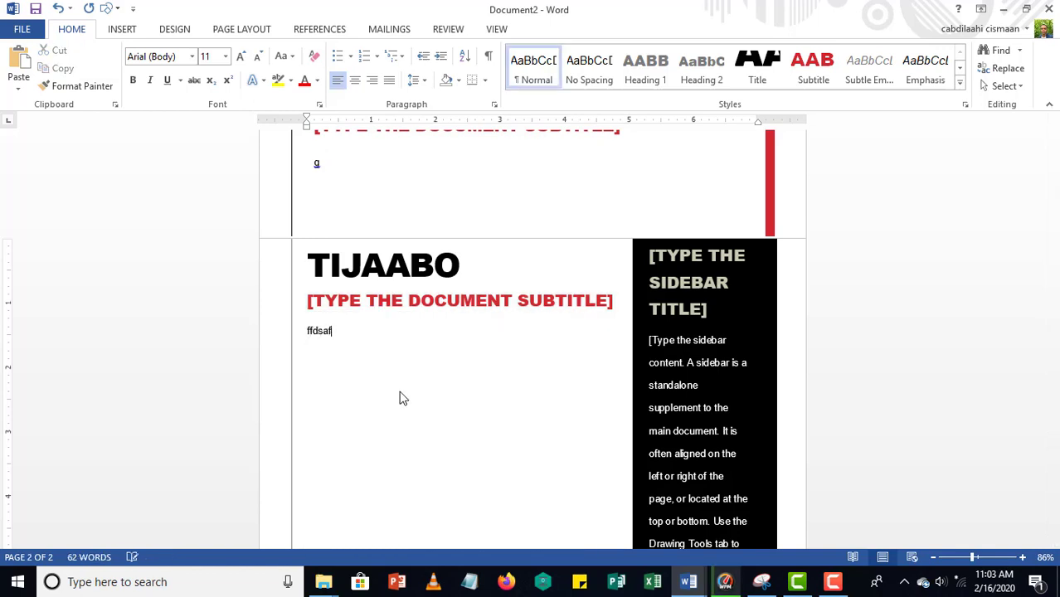
{"action": "key", "text": "BackSpace"}
{"action": "key", "text": "BackSpace"}
{"action": "key", "text": "BackSpace"}
- Replace the sidebar content placeholder with "sdfgdfg" and review the edited report pages
{"action": "left_click", "coordinate": [659, 344]}
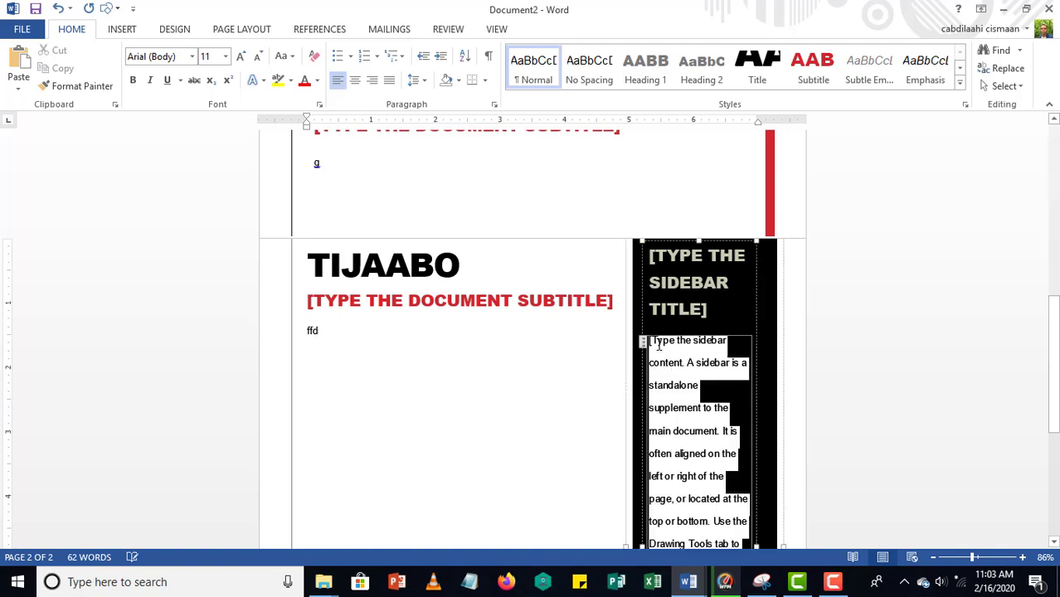
{"action": "type", "text": "sdfgdfg"}
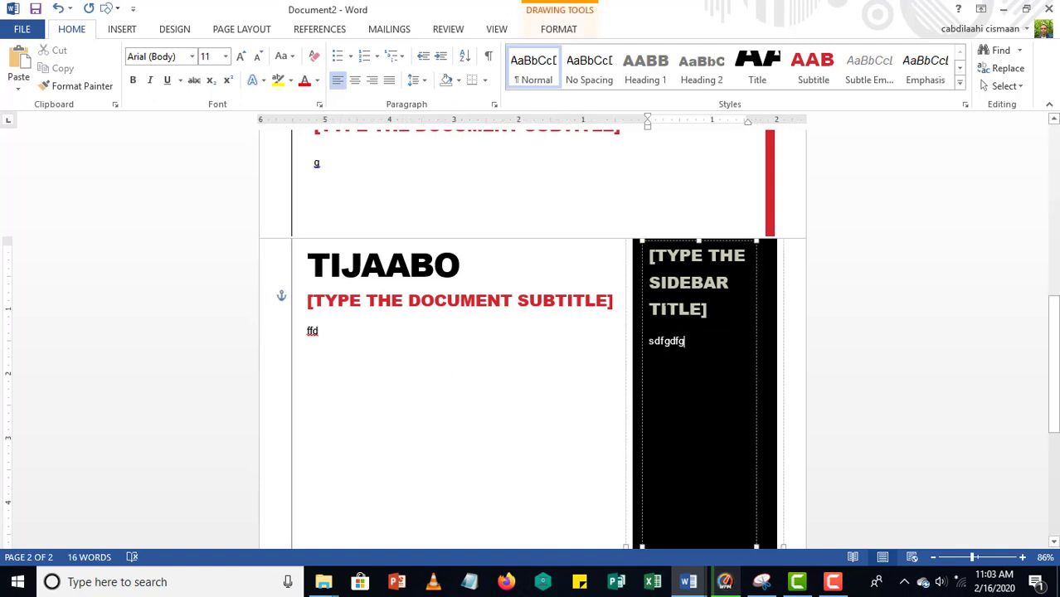
{"action": "scroll", "coordinate": [456, 216], "scroll_direction": "down", "scroll_amount": 10}
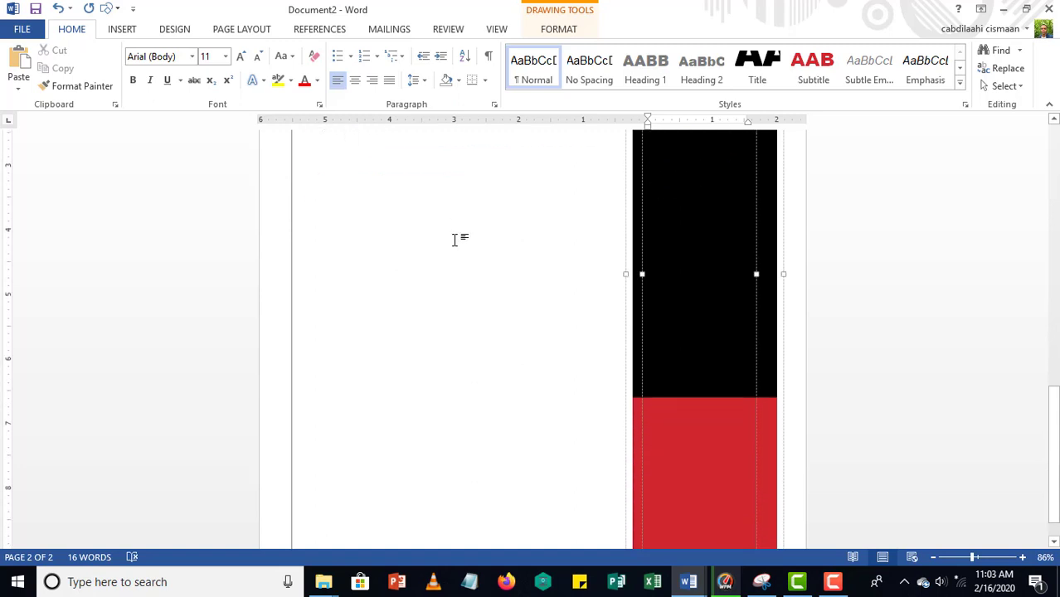
{"action": "scroll", "coordinate": [457, 248], "scroll_direction": "up", "scroll_amount": 8}
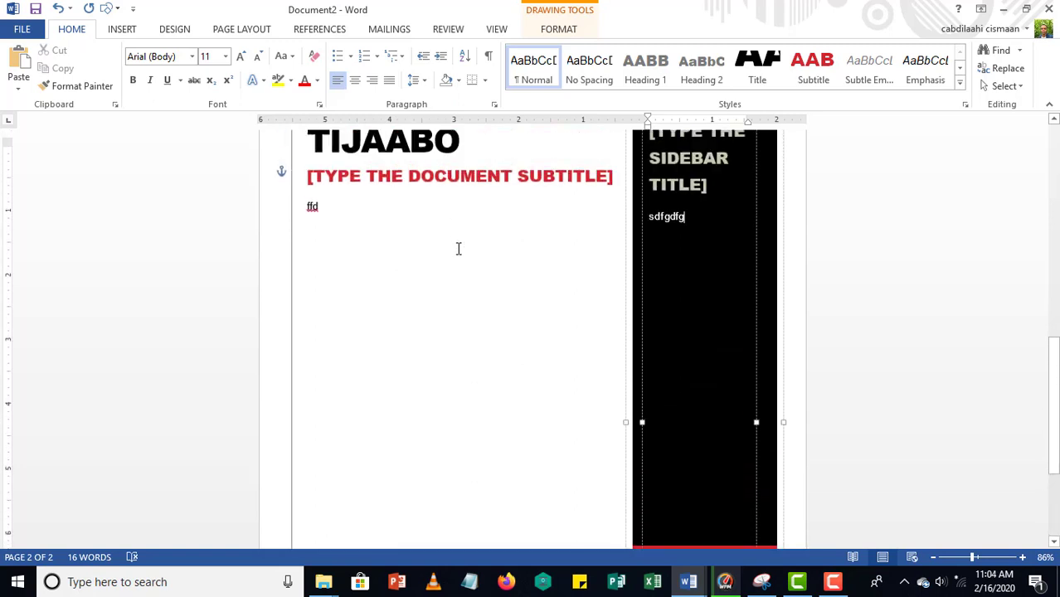
{"action": "scroll", "coordinate": [460, 248], "scroll_direction": "up", "scroll_amount": 4}
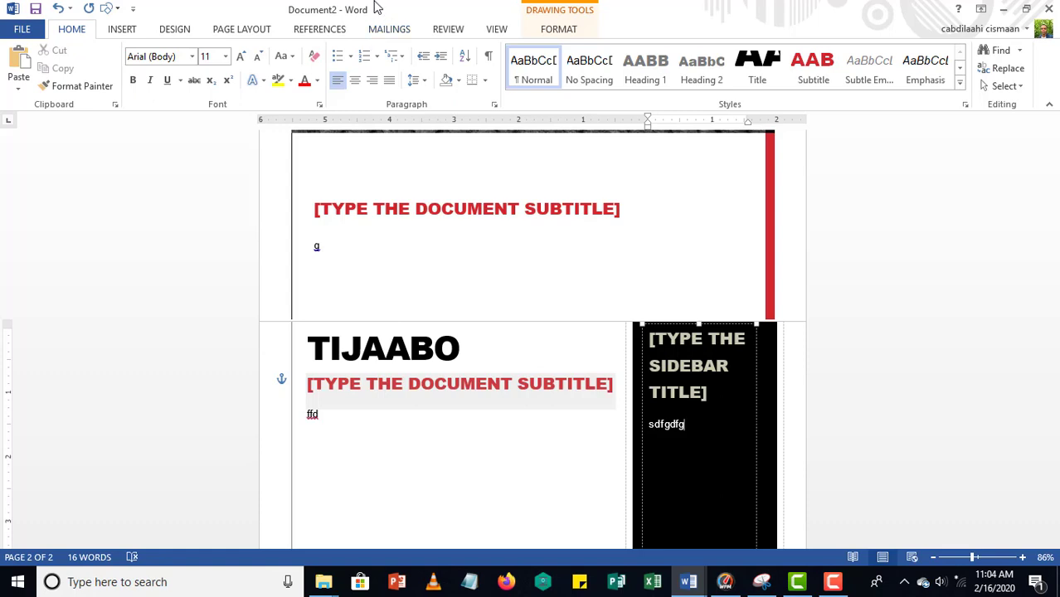
- Start saving the new report to the computer and browse to the Desktop folder as its location
{"action": "left_click", "coordinate": [36, 9]}
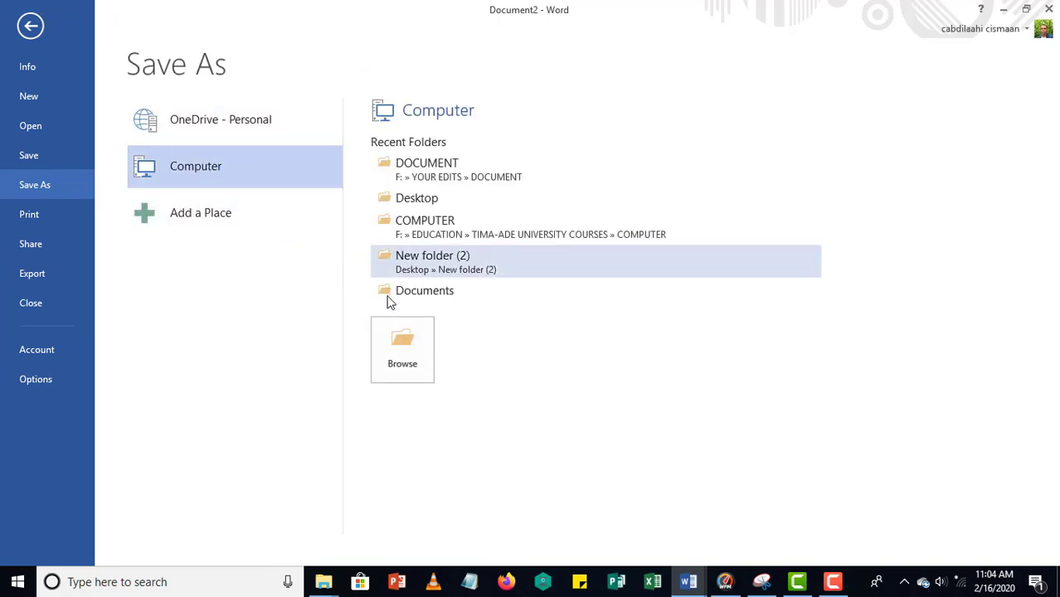
{"action": "left_click", "coordinate": [202, 126]}
{"action": "left_click", "coordinate": [219, 170]}
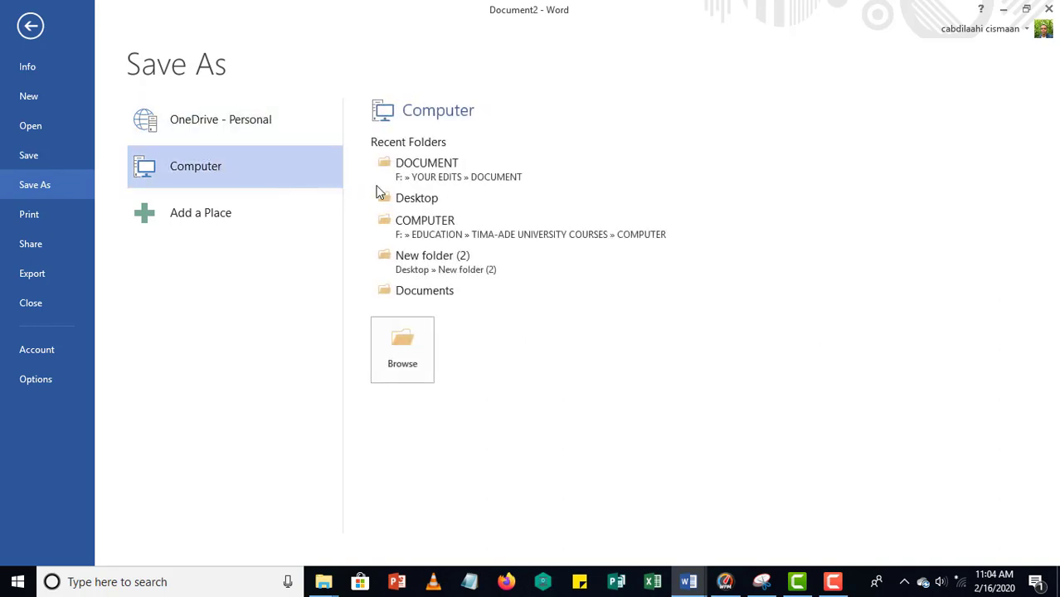
{"action": "left_click", "coordinate": [398, 343]}
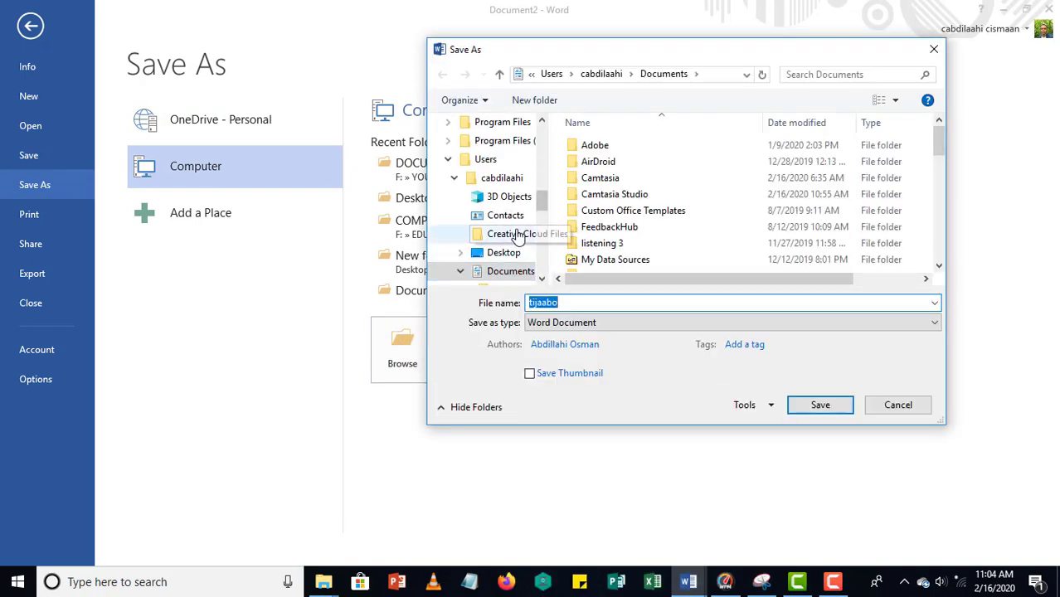
{"action": "scroll", "coordinate": [514, 245], "scroll_direction": "down", "scroll_amount": 1}
{"action": "scroll", "coordinate": [507, 247], "scroll_direction": "up", "scroll_amount": 1}
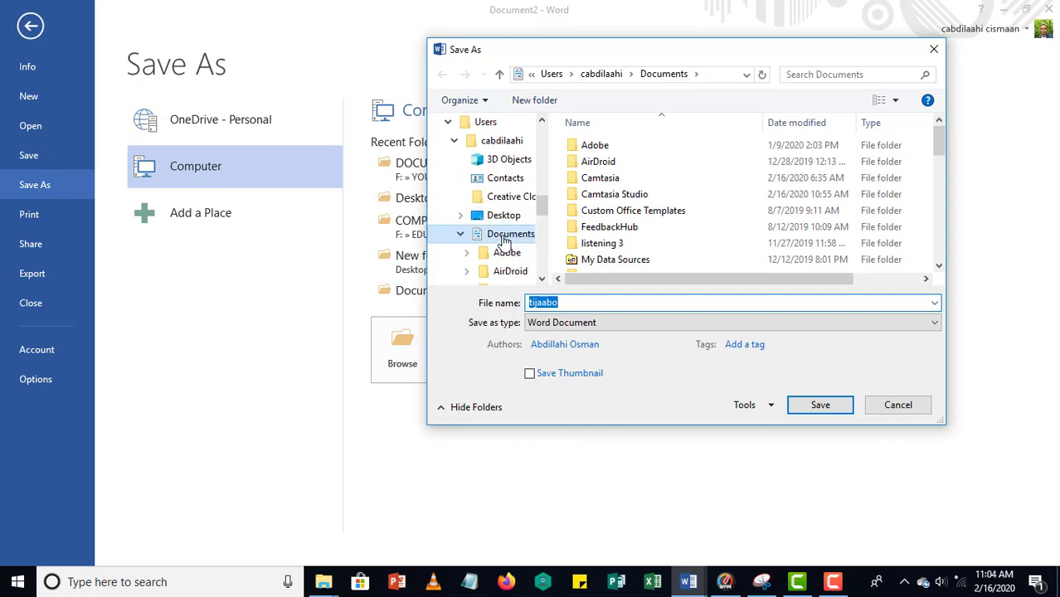
{"action": "left_click", "coordinate": [502, 215]}
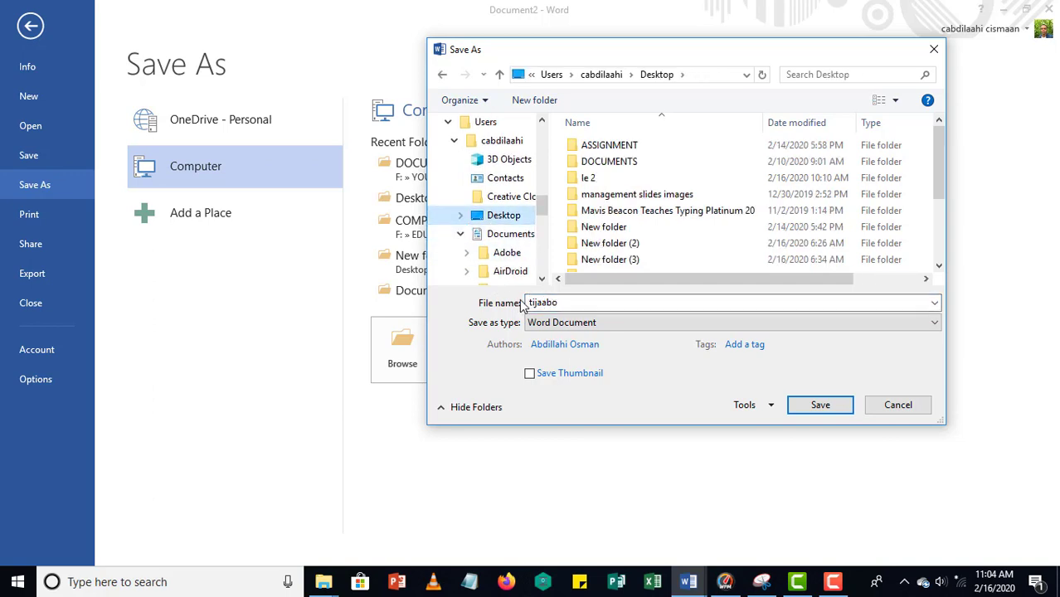
- Name the file "tijaabo sida wax loo save gareeyo" and save it as a Word Document
{"action": "left_click", "coordinate": [525, 301]}
{"action": "left_click_drag", "start_coordinate": [531, 306], "coordinate": [791, 313]}
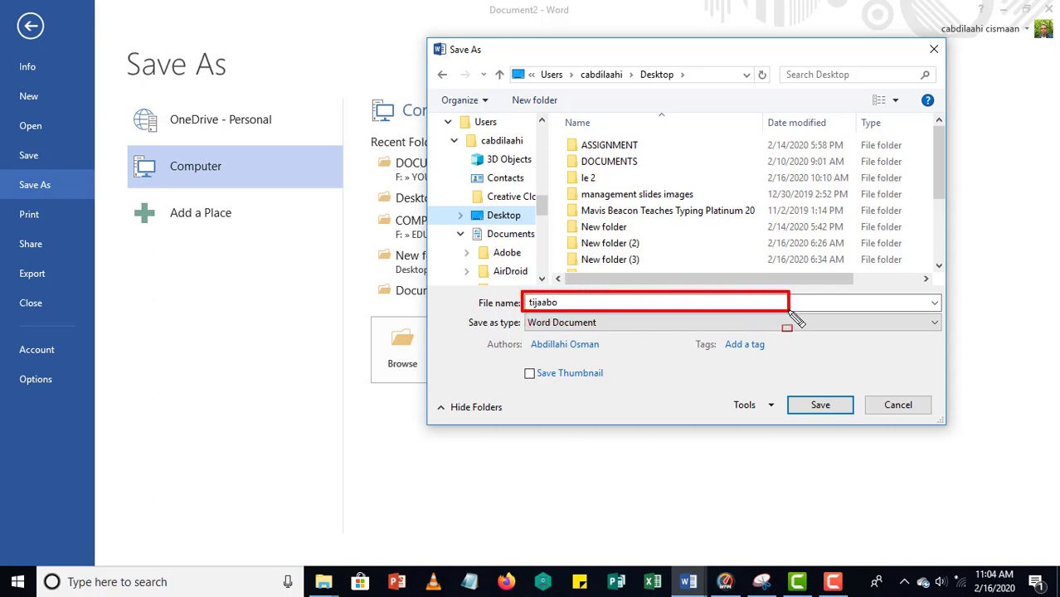
{"action": "left_click", "coordinate": [697, 304]}
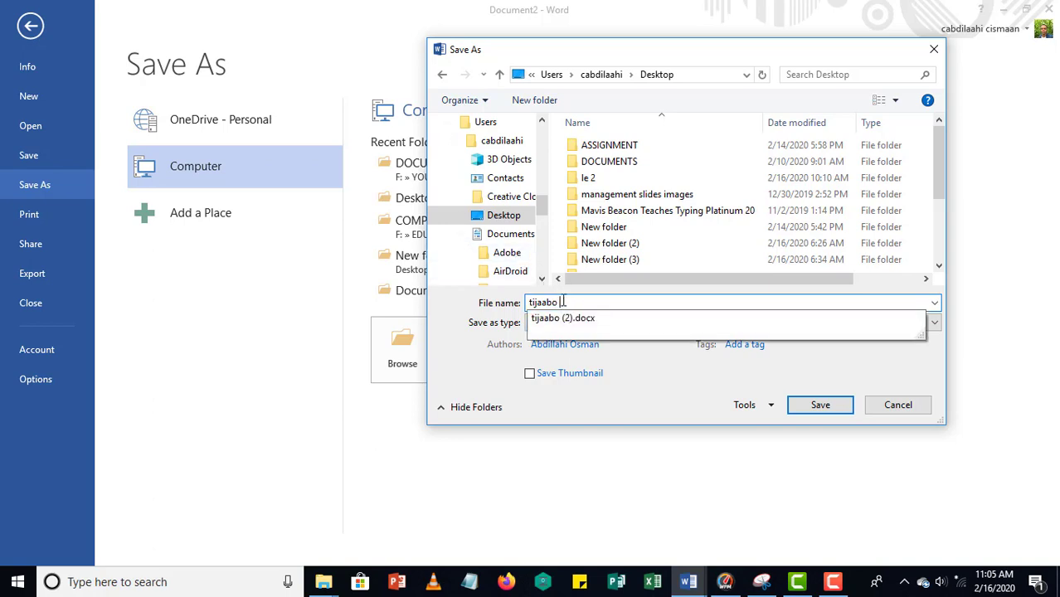
{"action": "type", "text": "s"}
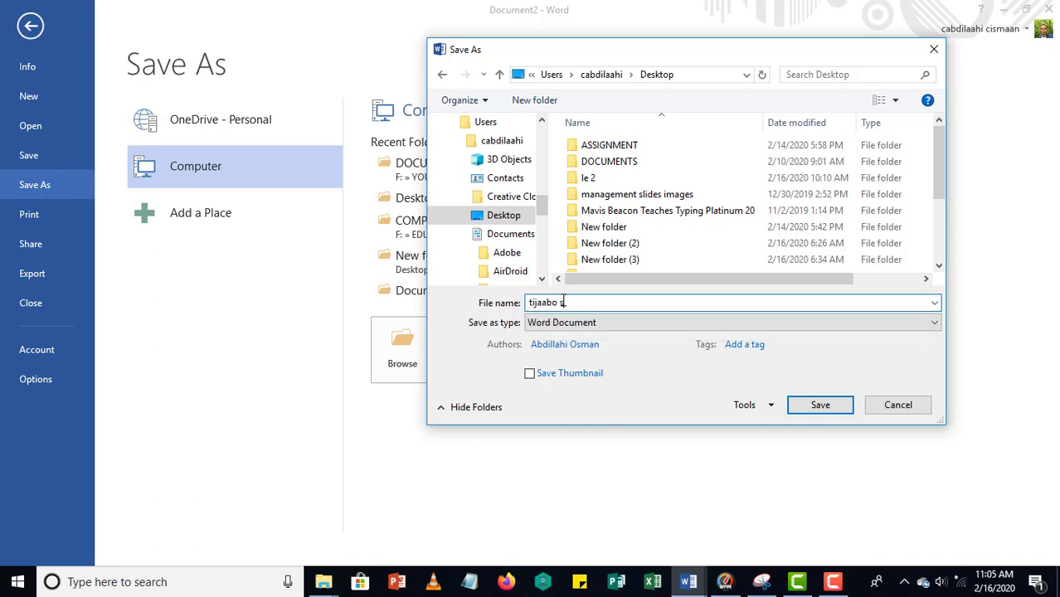
{"action": "type", "text": "da wax loo save gareeyo"}
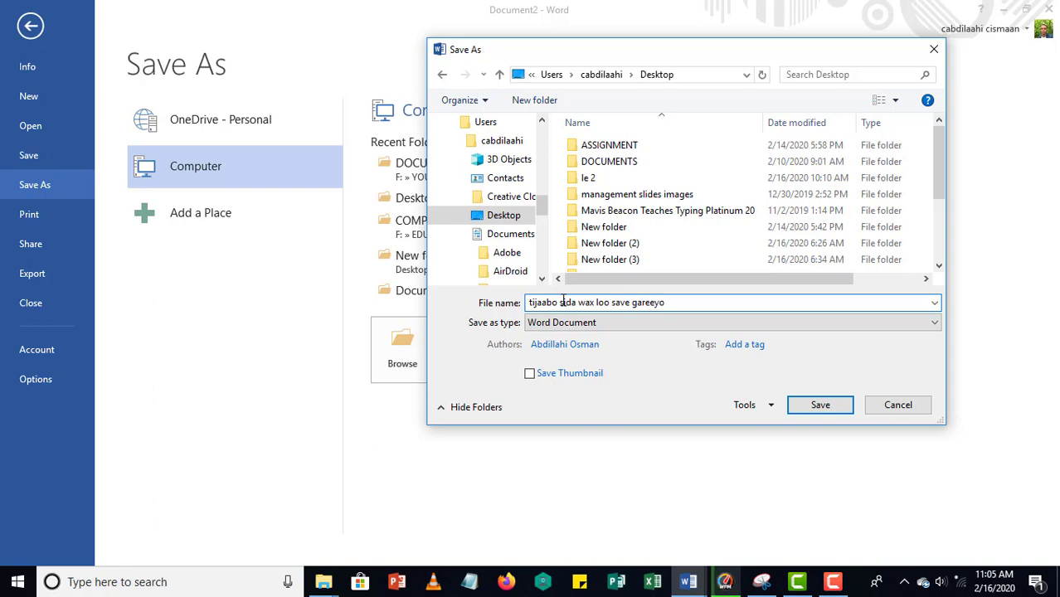
{"action": "mouse_move", "coordinate": [768, 384]}
{"action": "left_mouse_down"}
{"action": "mouse_move", "coordinate": [823, 421]}
{"action": "mouse_move", "coordinate": [857, 426]}
{"action": "left_mouse_up"}
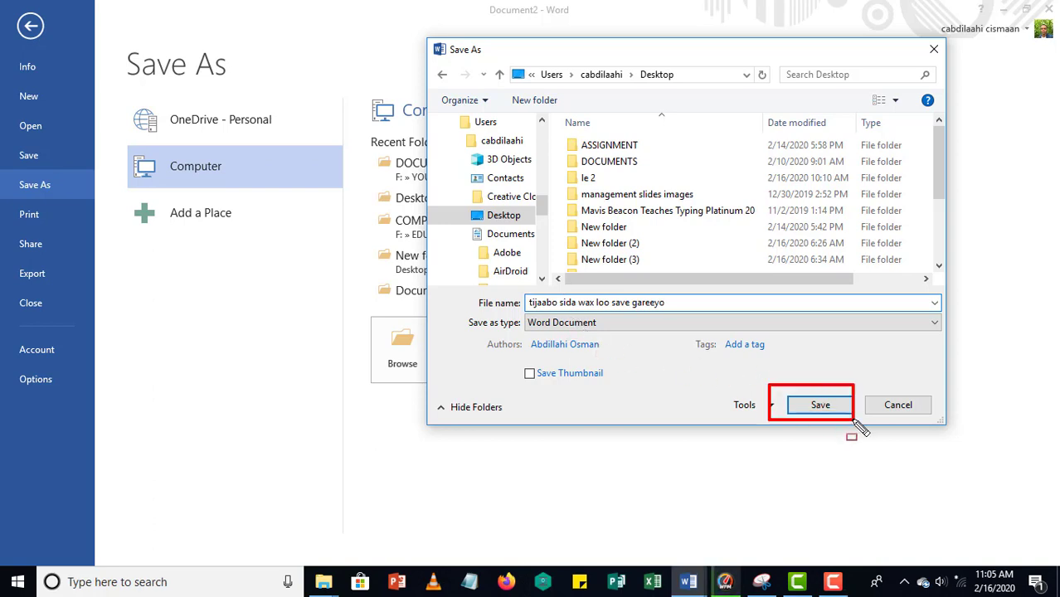
{"action": "left_click", "coordinate": [834, 416]}
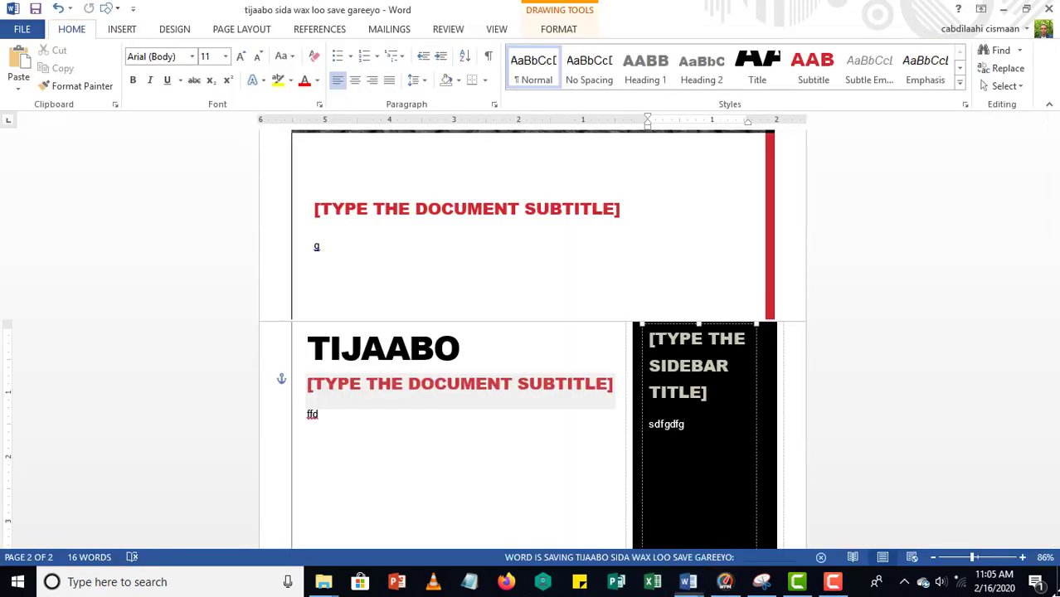
- Show the desktop, open the saved file "tijaabo sida wax loo save gareeyo" and look through its pages
{"action": "left_click", "coordinate": [1056, 580]}
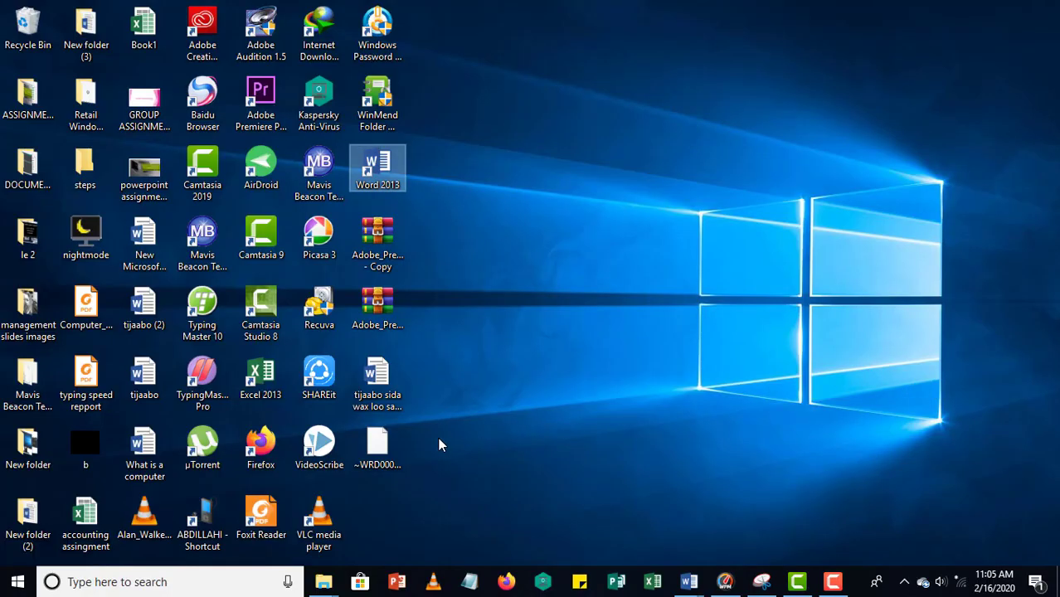
{"action": "left_click", "coordinate": [382, 395]}
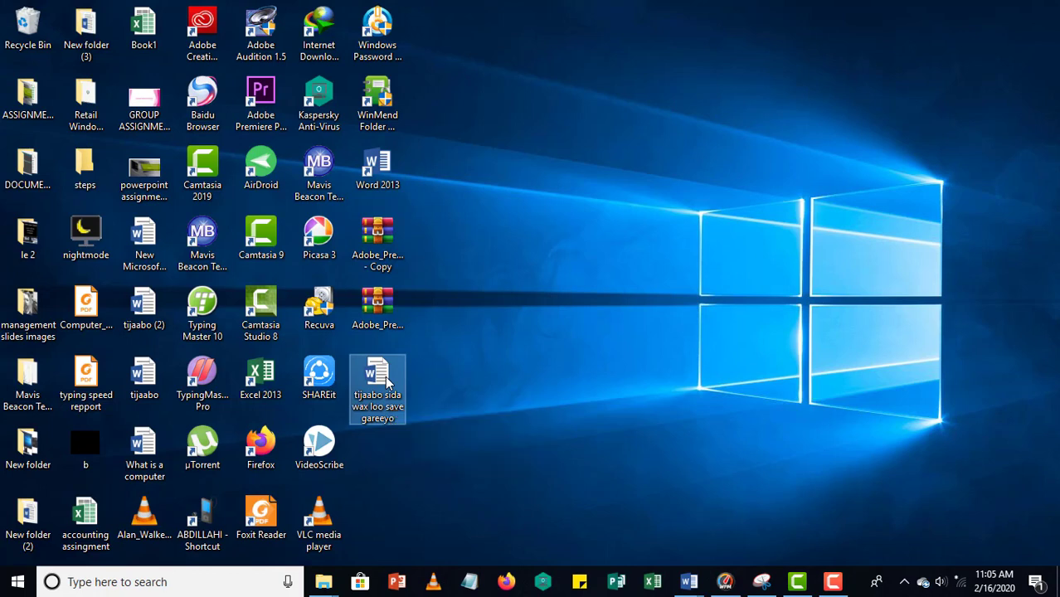
{"action": "double_click", "coordinate": [384, 381]}
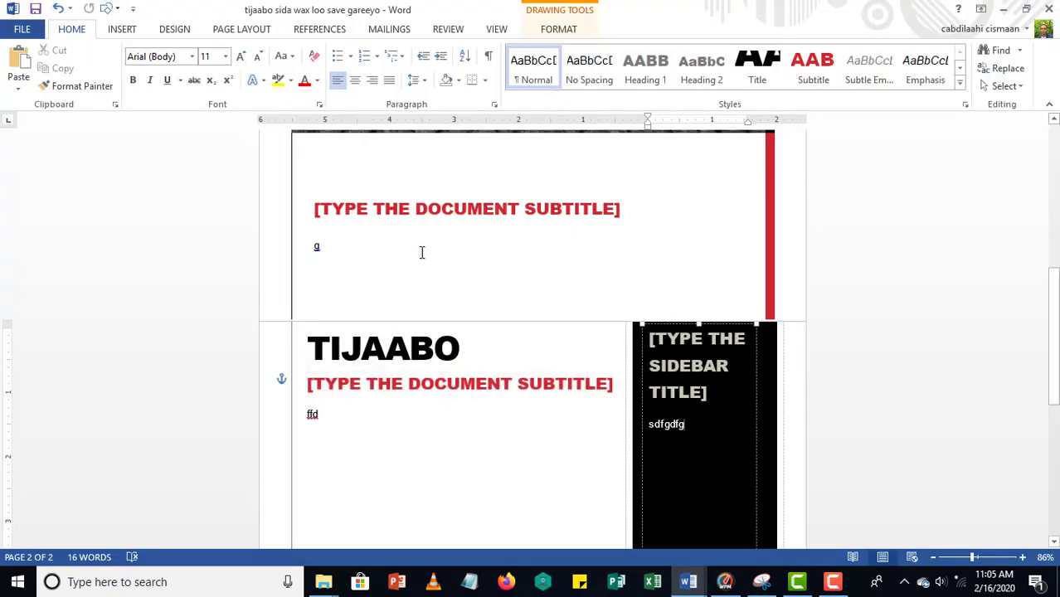
{"action": "scroll", "coordinate": [421, 253], "scroll_direction": "down", "scroll_amount": 3}
{"action": "scroll", "coordinate": [448, 263], "scroll_direction": "down", "scroll_amount": 7}
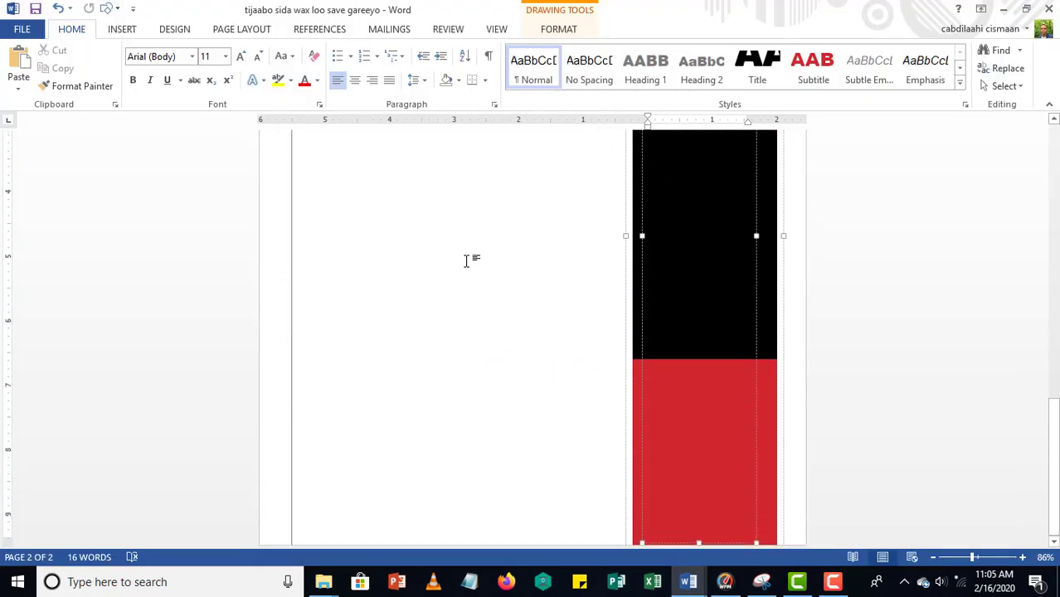
{"action": "scroll", "coordinate": [467, 260], "scroll_direction": "up", "scroll_amount": 10}
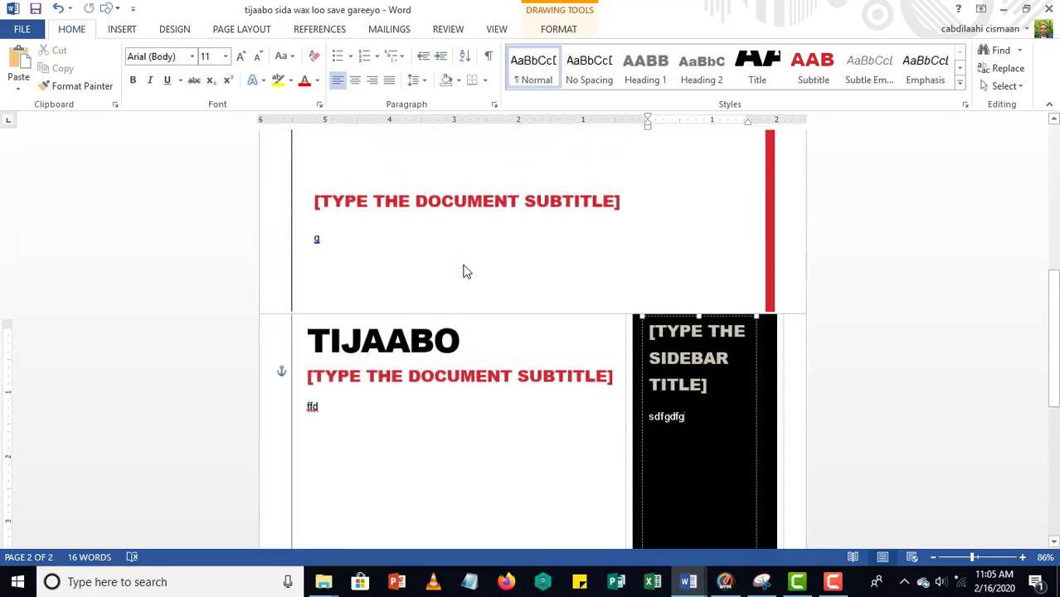
- Replace the document subtitle placeholder on the second page with "FSFDFAF" and save the change
{"action": "left_click", "coordinate": [440, 387]}
{"action": "type", "text": "fsfdaf"}
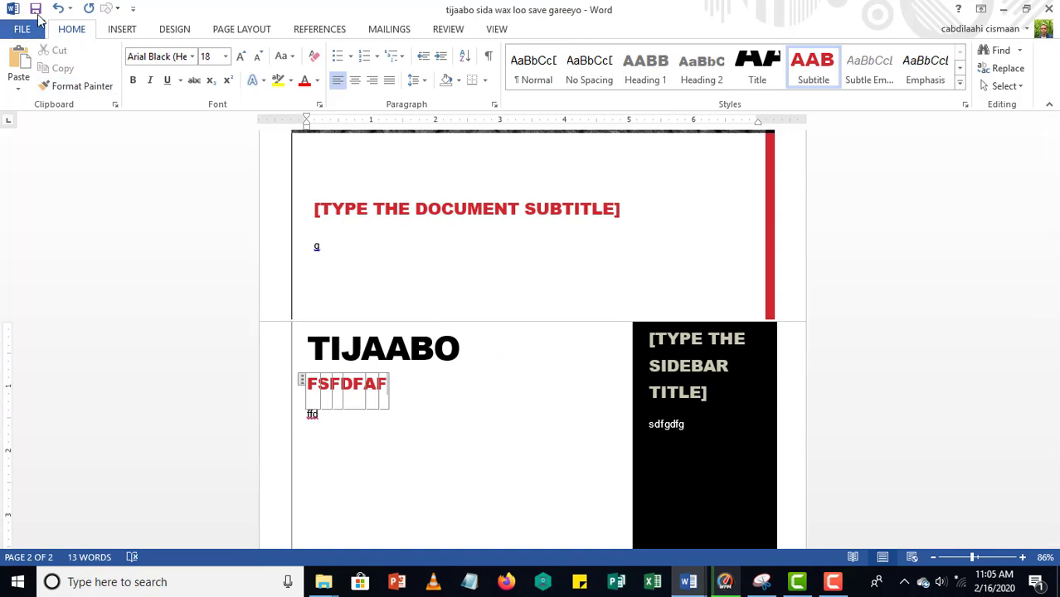
{"action": "left_click", "coordinate": [35, 10]}
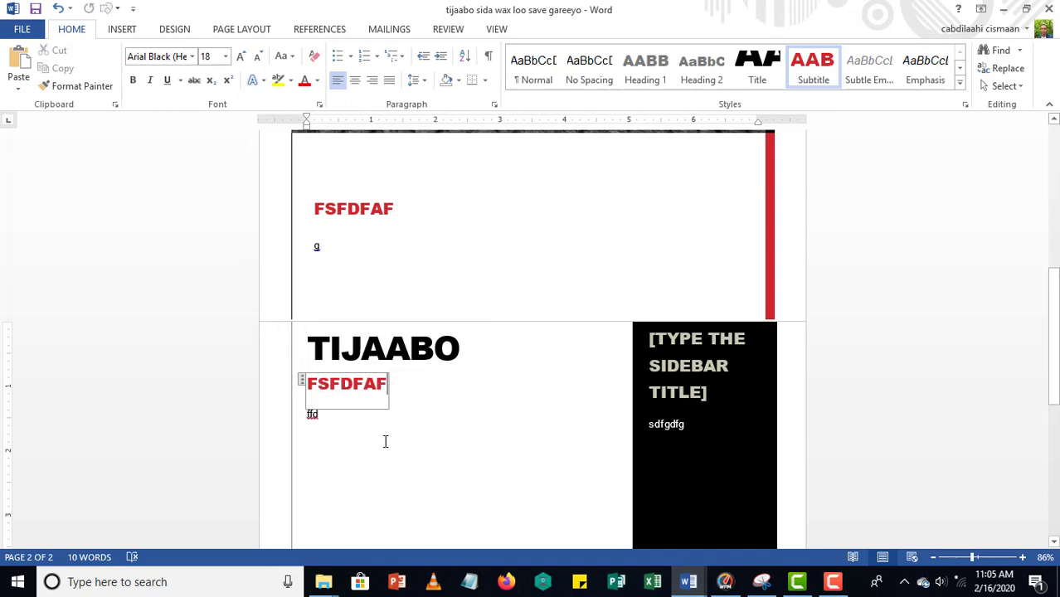
{"action": "key", "text": "ctrl+s"}
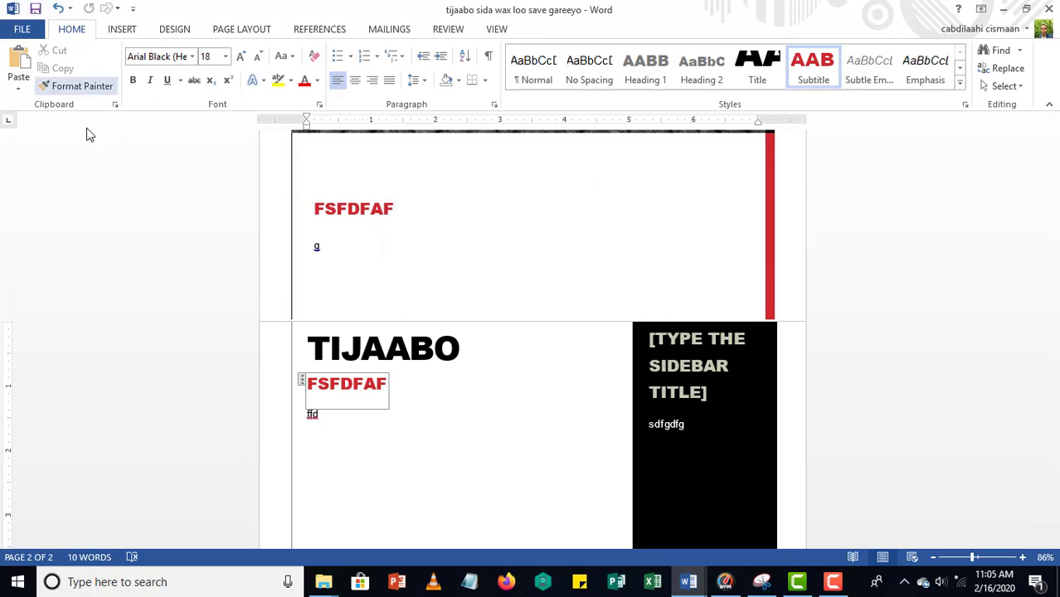
- Save the report again under its existing name with the Save command in the Backstage view
{"action": "left_click", "coordinate": [25, 30]}
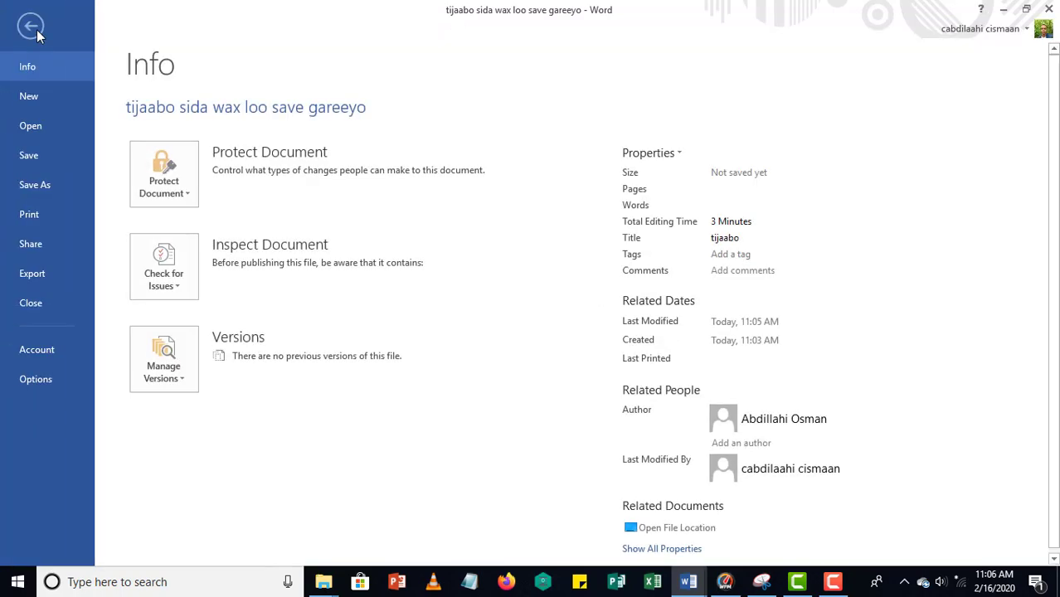
{"action": "left_click", "coordinate": [41, 146]}
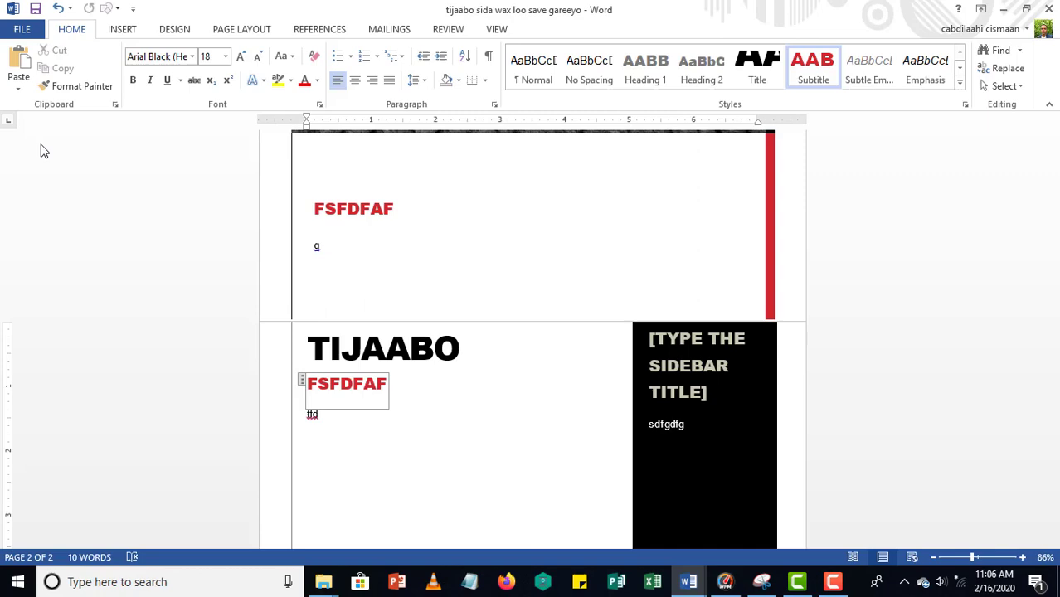
{"action": "left_click", "coordinate": [36, 34]}
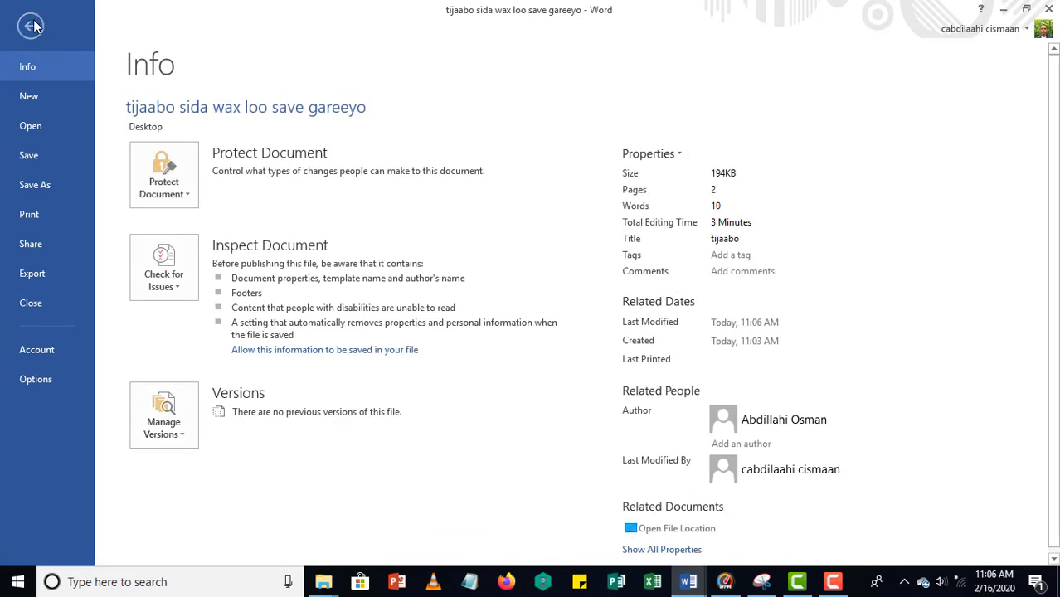
{"action": "left_click", "coordinate": [35, 22]}
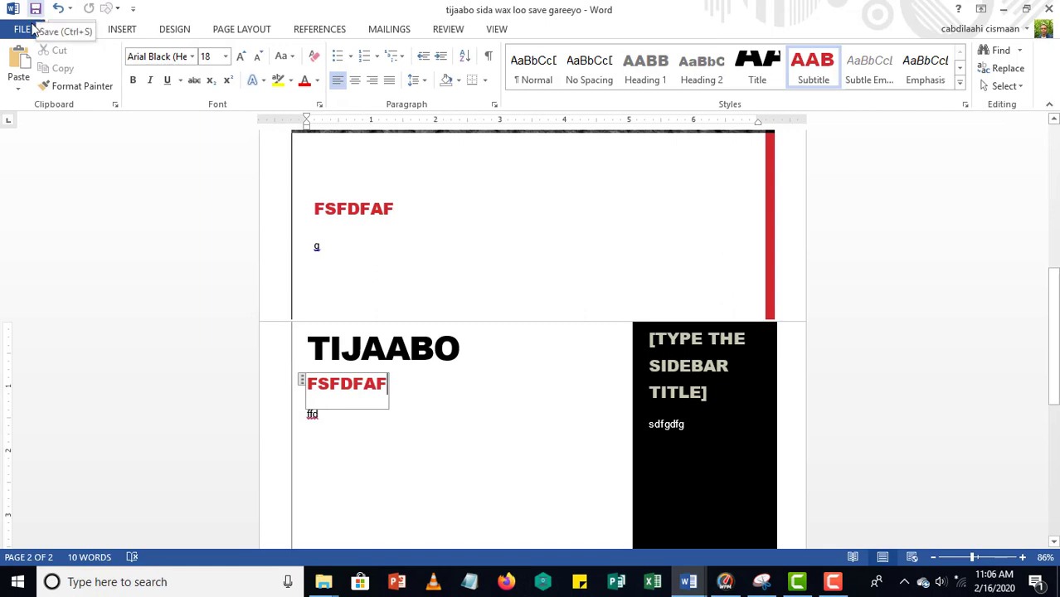
{"action": "left_click", "coordinate": [25, 30]}
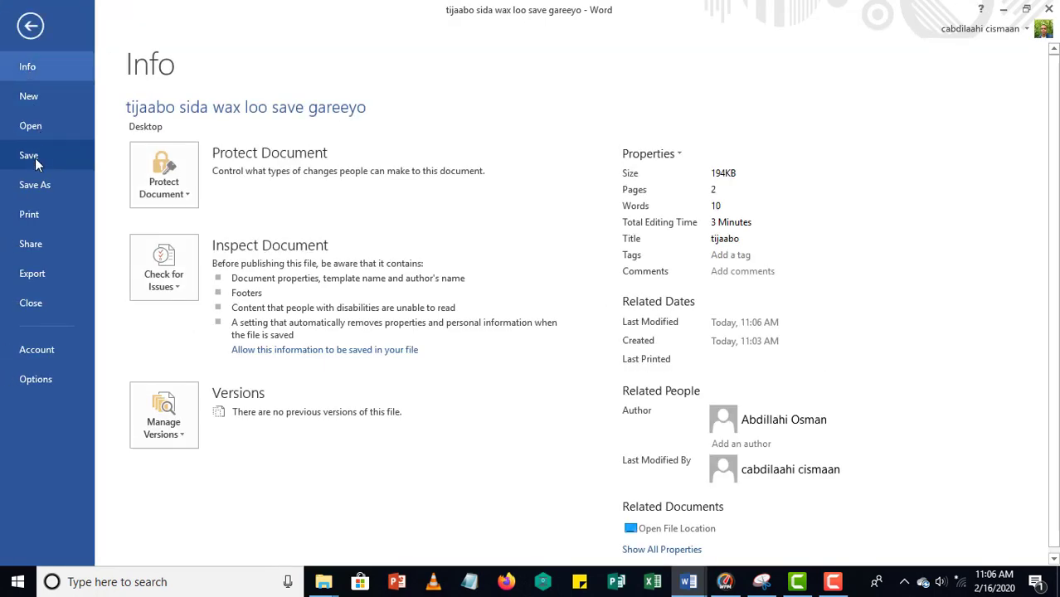
{"action": "left_click_drag", "start_coordinate": [5, 140], "coordinate": [60, 172]}
{"action": "left_click", "coordinate": [30, 156]}
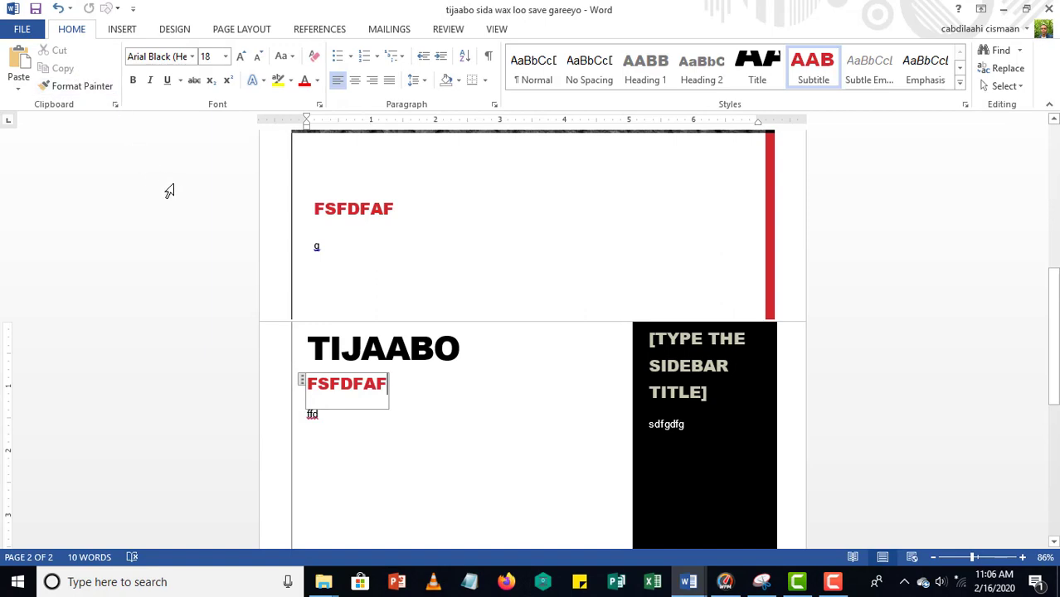
{"action": "scroll", "coordinate": [272, 264], "scroll_direction": "down", "scroll_amount": 10}
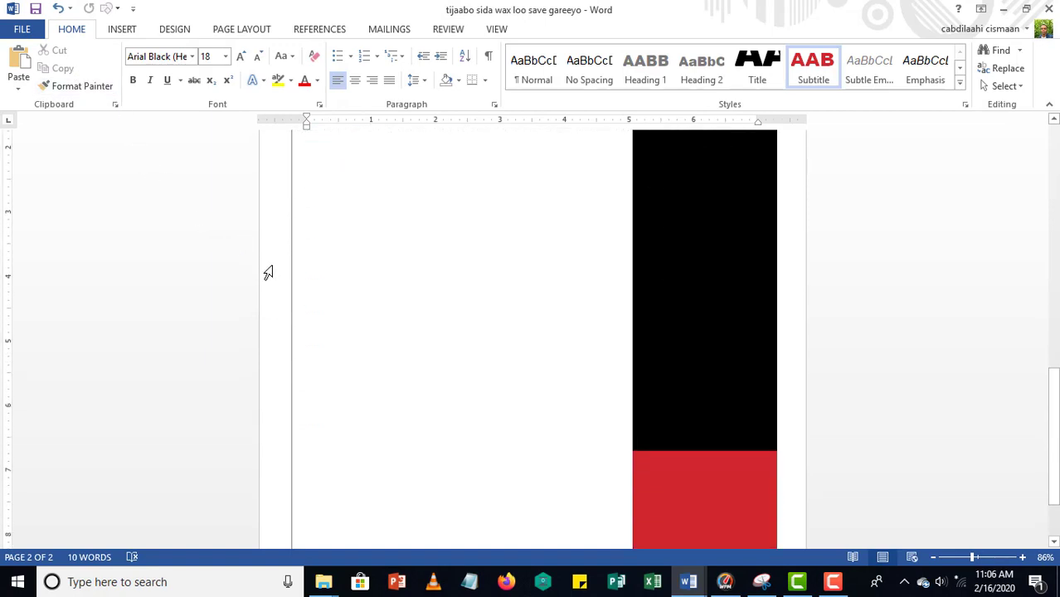
{"action": "scroll", "coordinate": [310, 234], "scroll_direction": "up", "scroll_amount": 10}
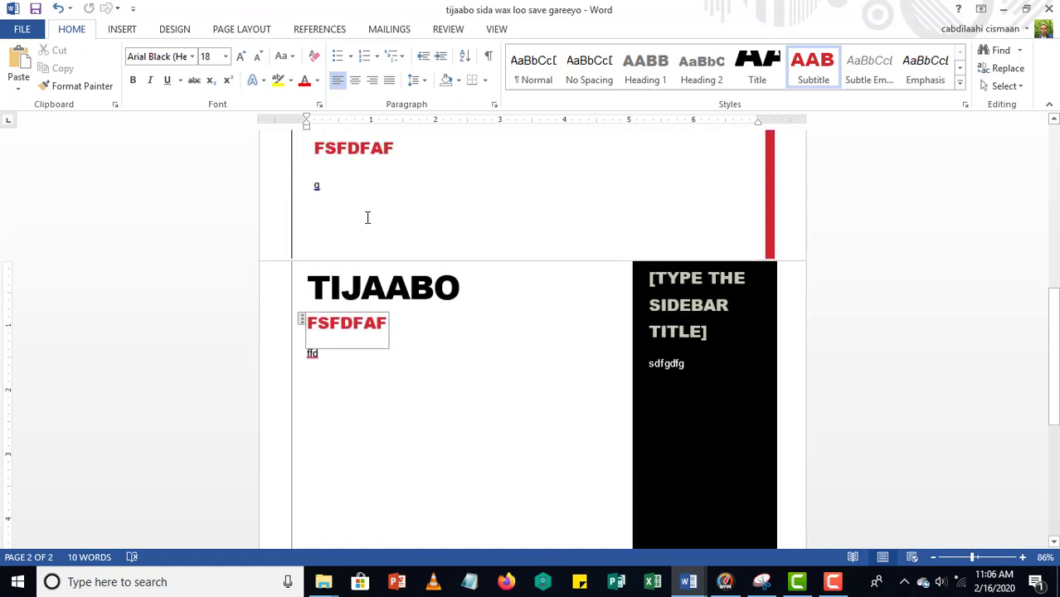
{"action": "scroll", "coordinate": [369, 216], "scroll_direction": "up", "scroll_amount": 6}
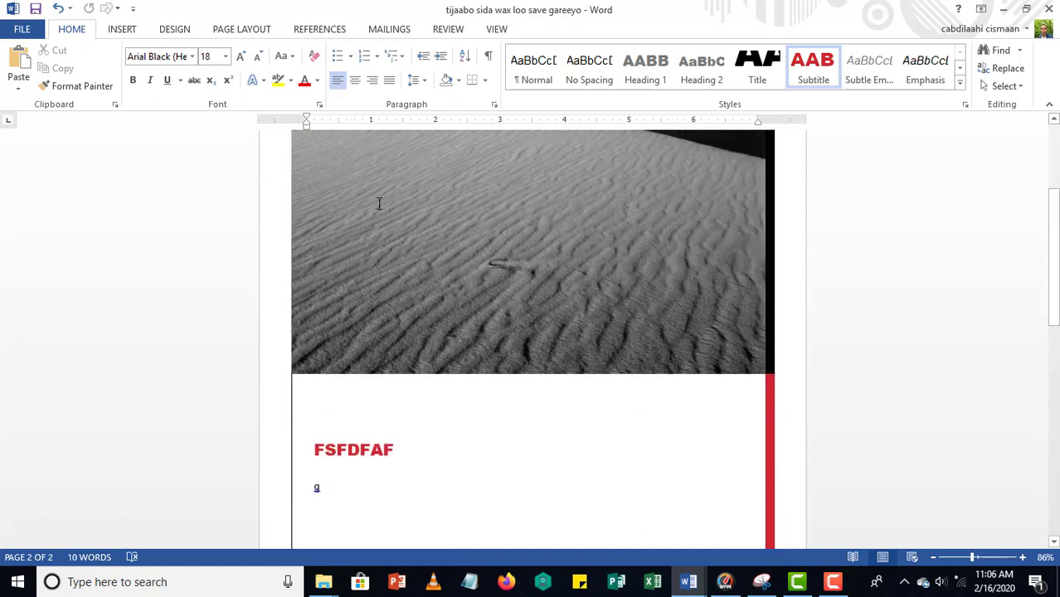
{"action": "scroll", "coordinate": [370, 213], "scroll_direction": "up", "scroll_amount": 3}
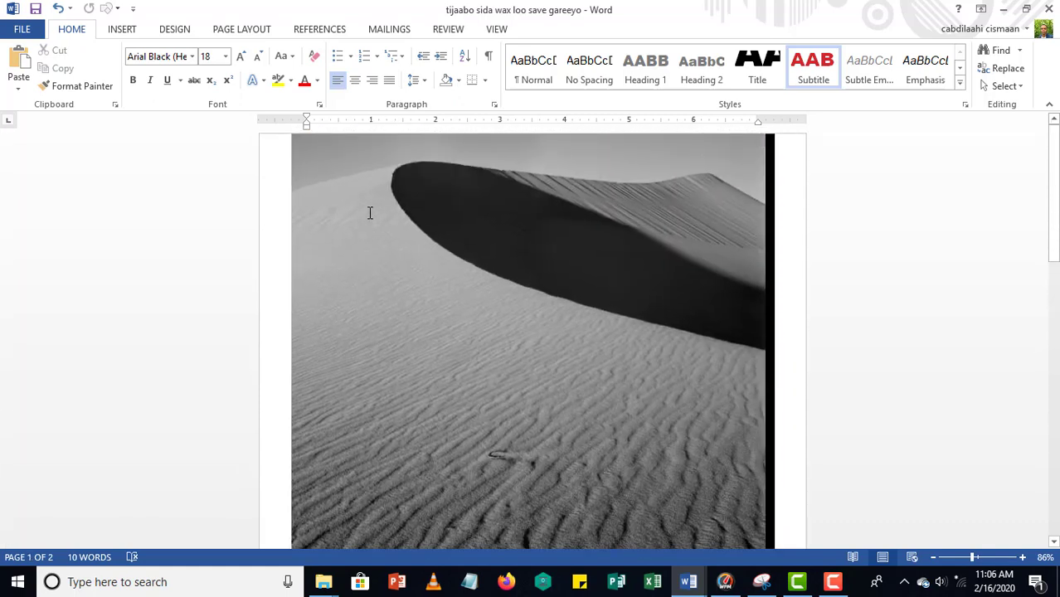
{"action": "scroll", "coordinate": [370, 213], "scroll_direction": "down", "scroll_amount": 10}
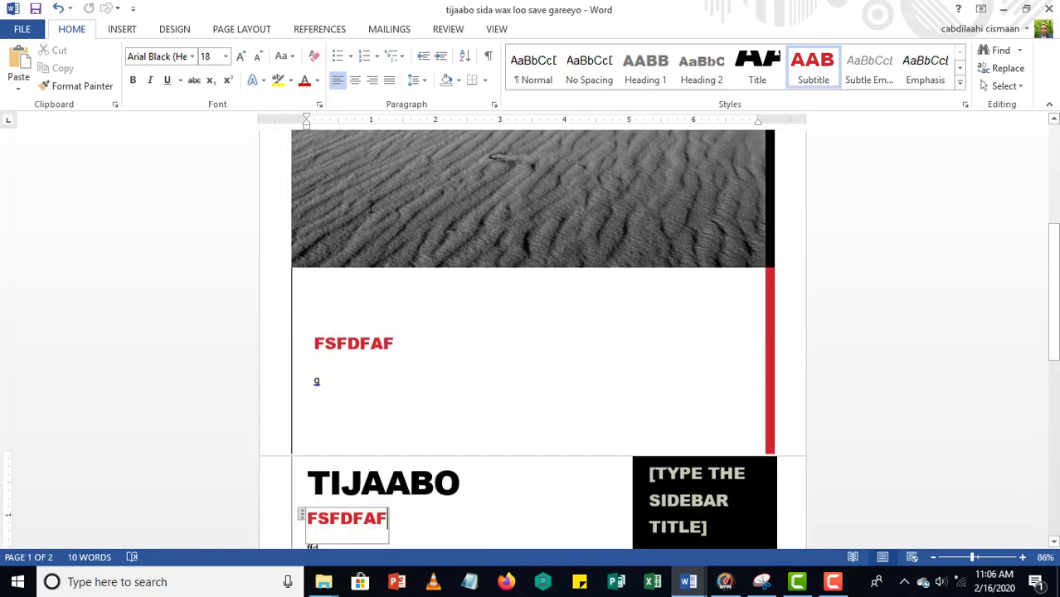
{"action": "scroll", "coordinate": [367, 213], "scroll_direction": "down", "scroll_amount": 5}
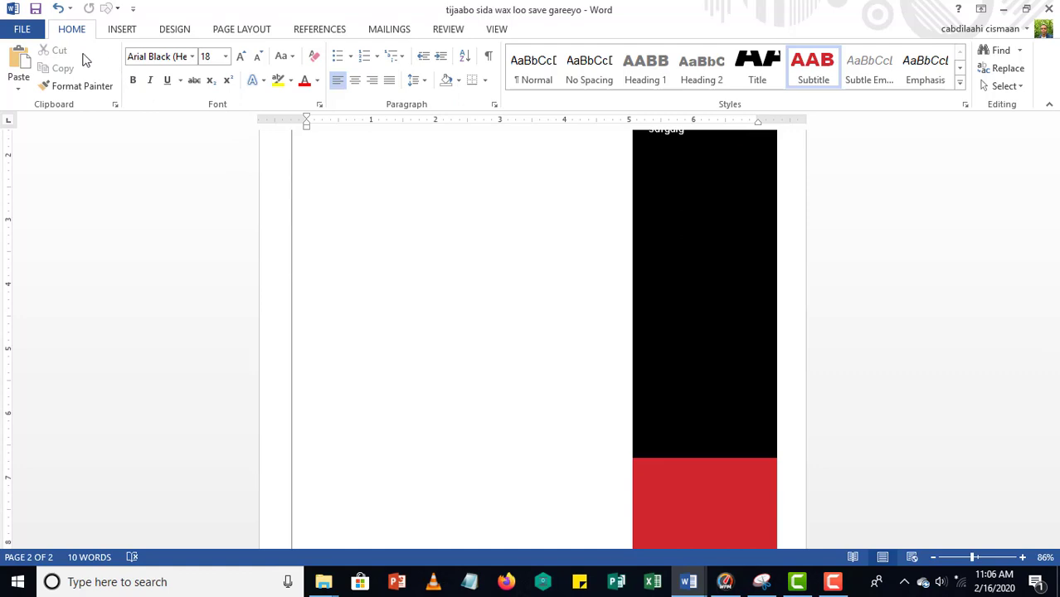
- Start a Save As of the report to the computer and choose the Documents folder as the destination
{"action": "left_click", "coordinate": [36, 30]}
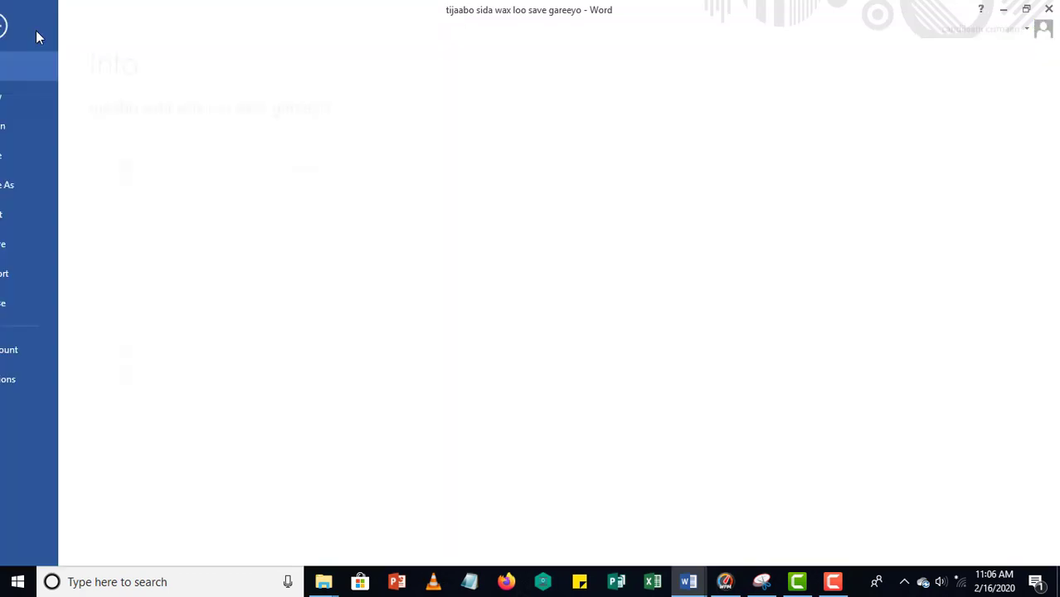
{"action": "left_click", "coordinate": [52, 189]}
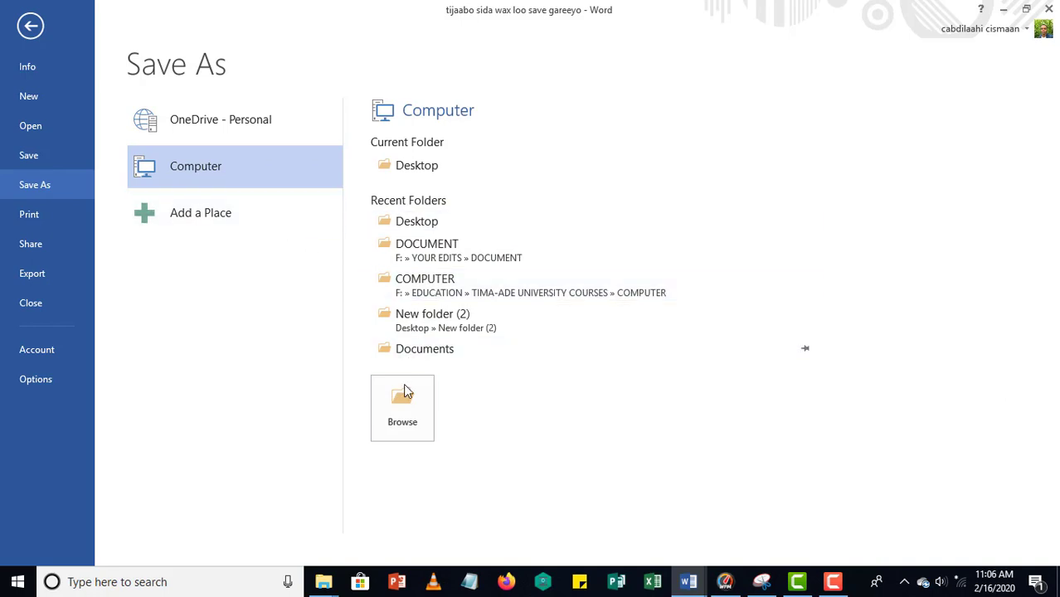
{"action": "left_click", "coordinate": [402, 407]}
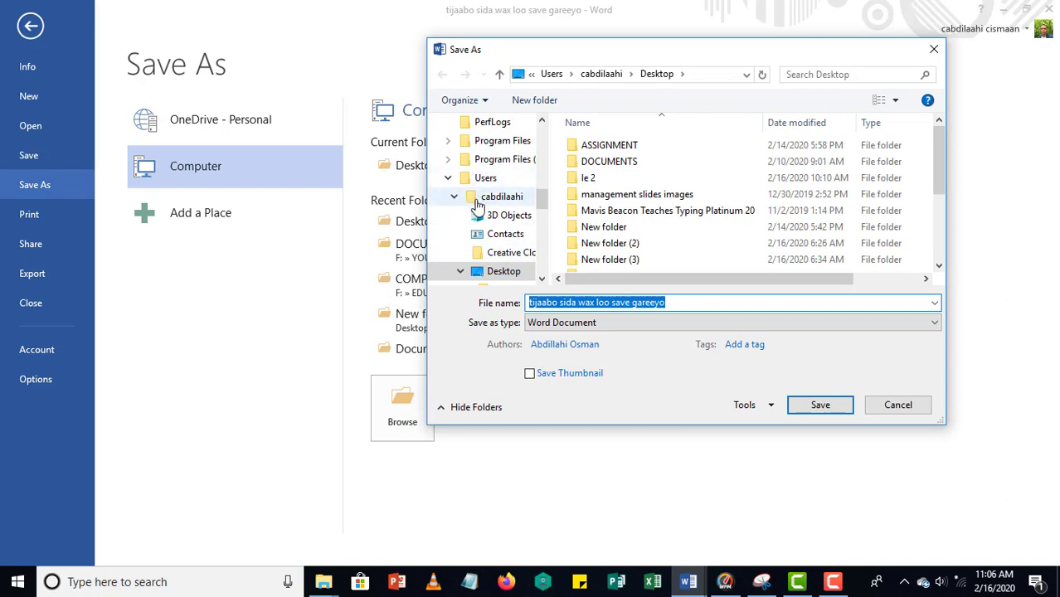
{"action": "scroll", "coordinate": [473, 207], "scroll_direction": "down", "scroll_amount": 2}
{"action": "scroll", "coordinate": [483, 218], "scroll_direction": "up", "scroll_amount": 5}
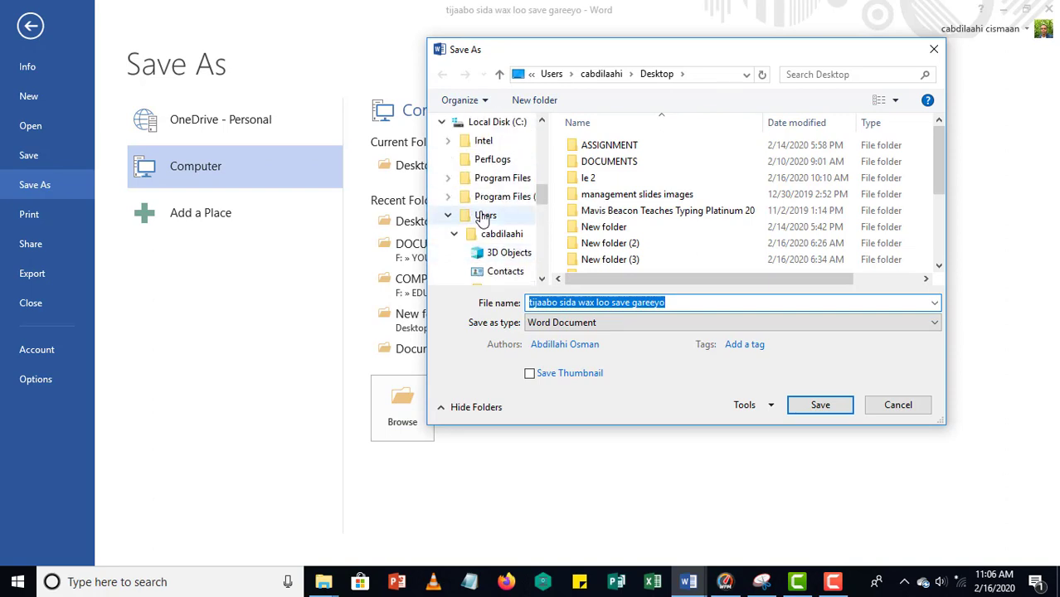
{"action": "scroll", "coordinate": [483, 218], "scroll_direction": "up", "scroll_amount": 1}
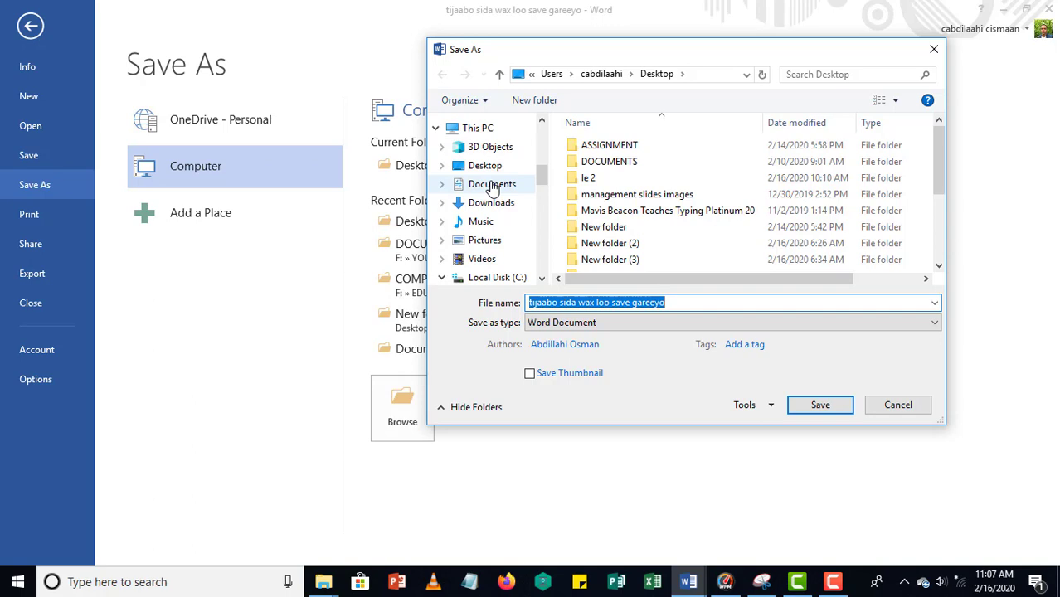
{"action": "left_click", "coordinate": [492, 186]}
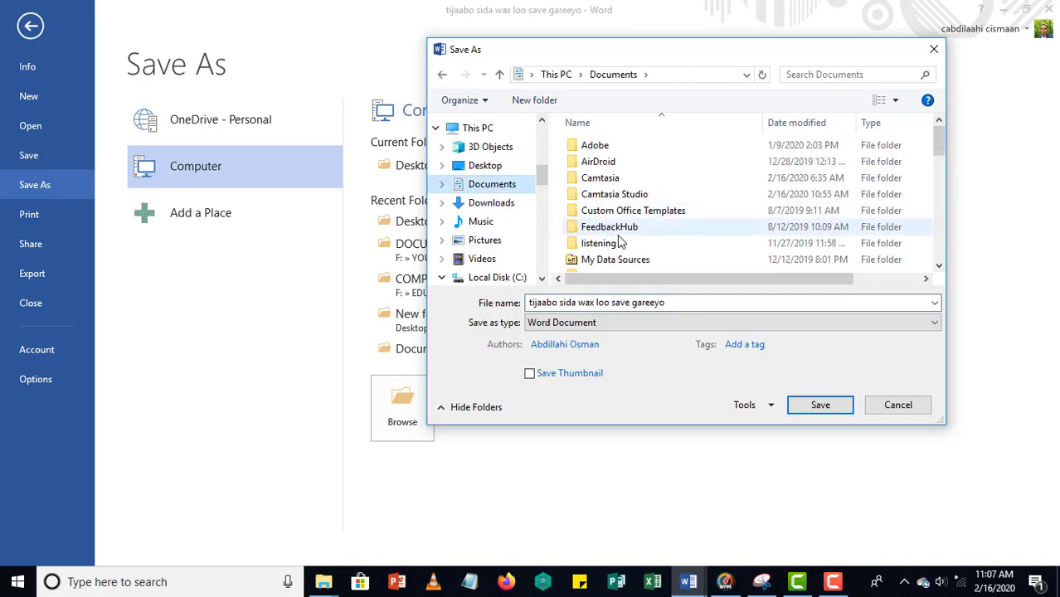
{"action": "scroll", "coordinate": [632, 240], "scroll_direction": "down", "scroll_amount": 2}
{"action": "scroll", "coordinate": [633, 240], "scroll_direction": "down", "scroll_amount": 3}
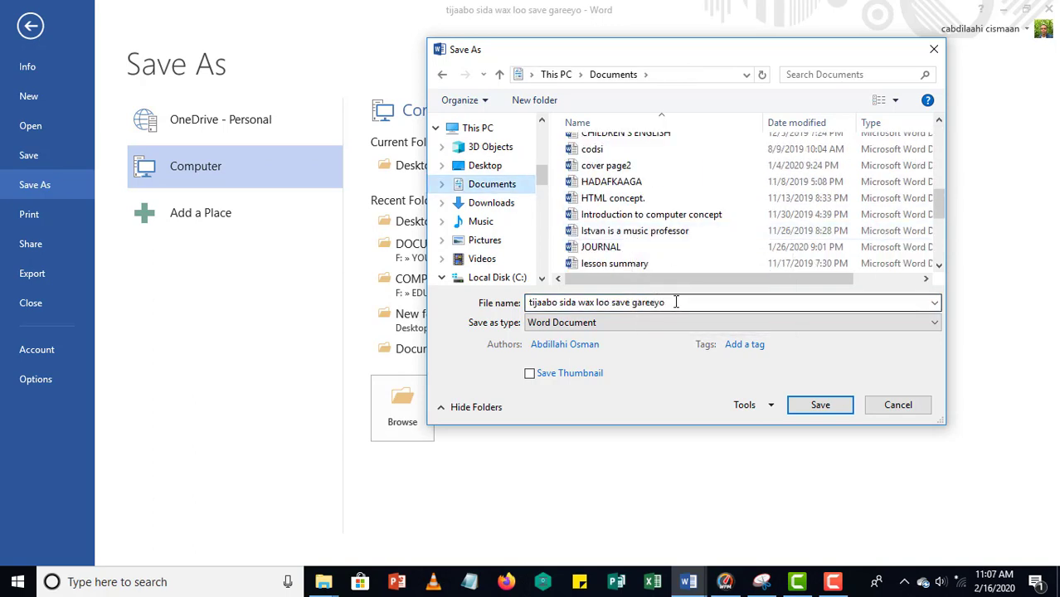
- Rename the copy "waxaad doonto" and save it as a Word Document in the Documents folder
{"action": "left_click", "coordinate": [676, 302]}
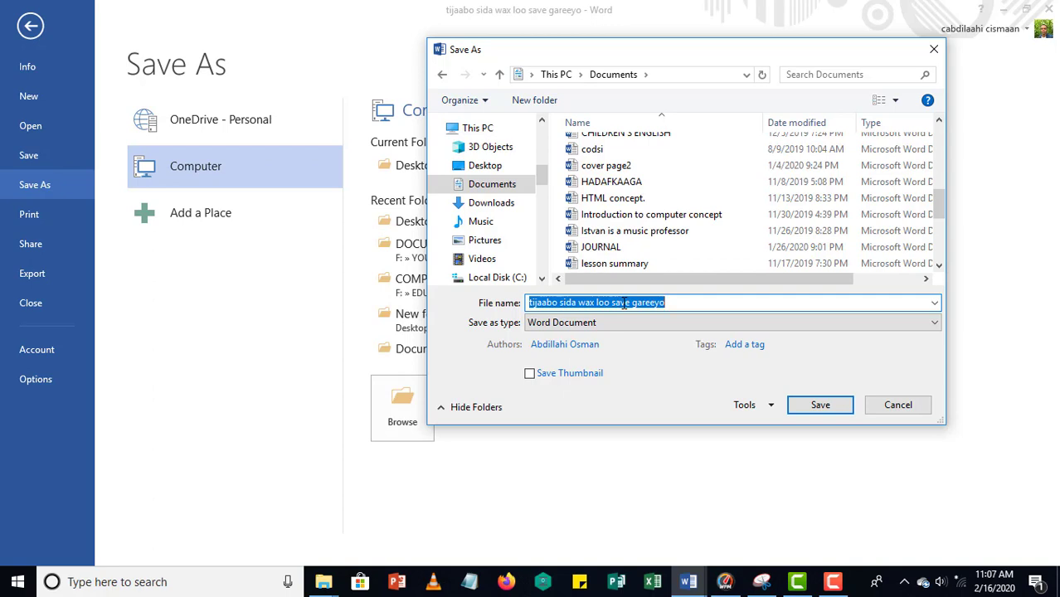
{"action": "type", "text": "e"}
{"action": "key", "text": "BackSpace"}
{"action": "type", "text": "waxaad doonto"}
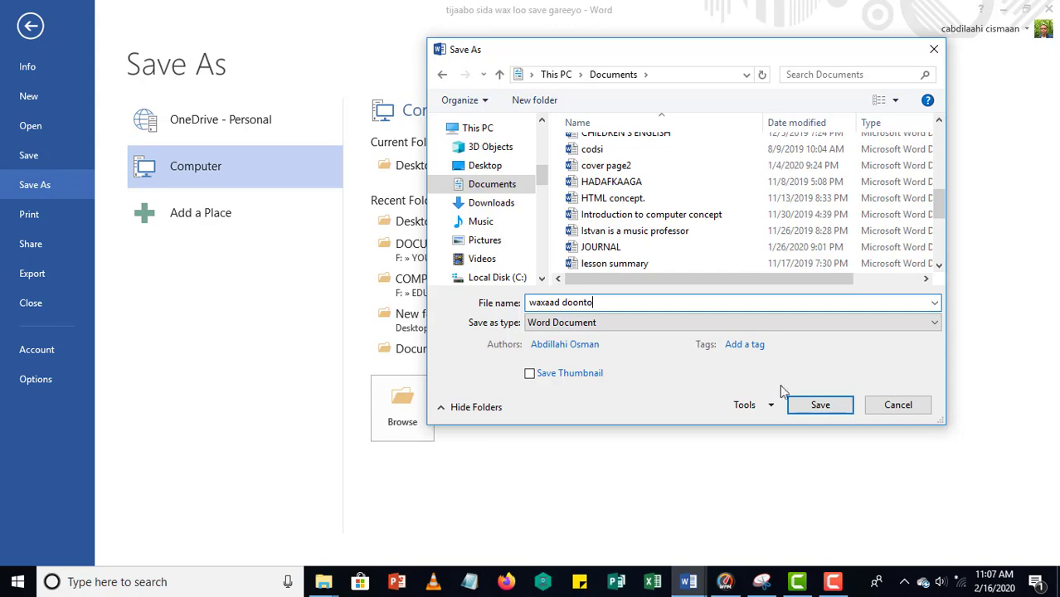
{"action": "left_click", "coordinate": [816, 407]}
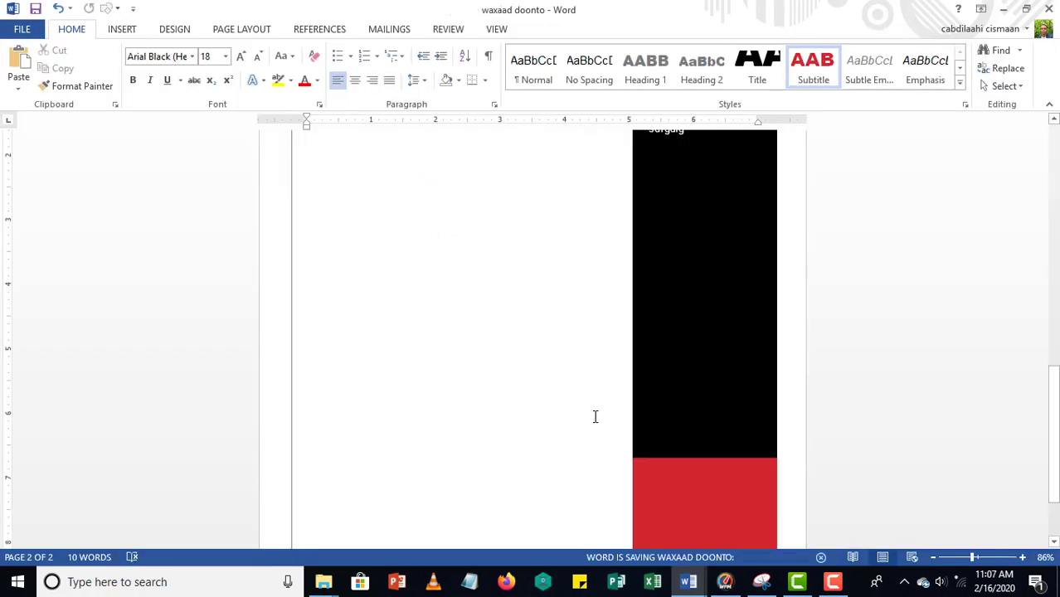
- Go to the desktop to point out the original saved file and close the "waxaad doonto" document
{"action": "key", "text": "super+d"}
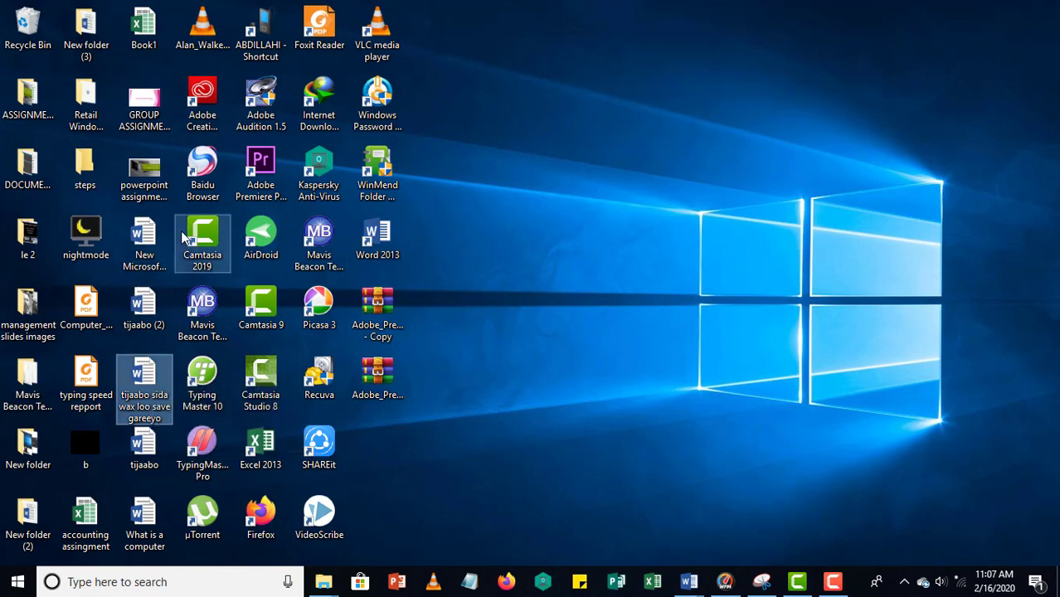
{"action": "double_click", "coordinate": [133, 375]}
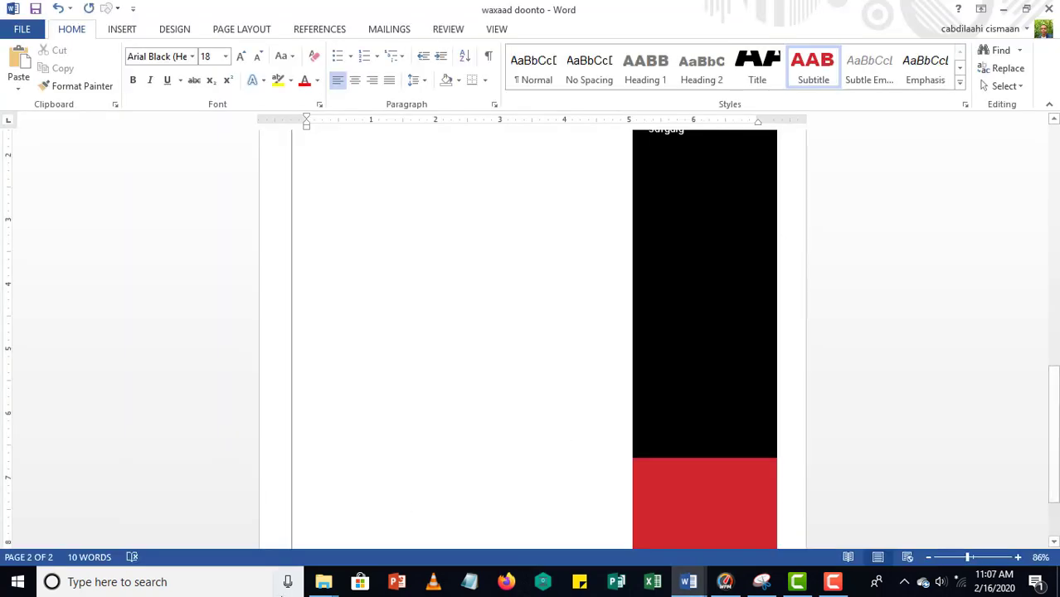
{"action": "left_click", "coordinate": [1051, 8]}
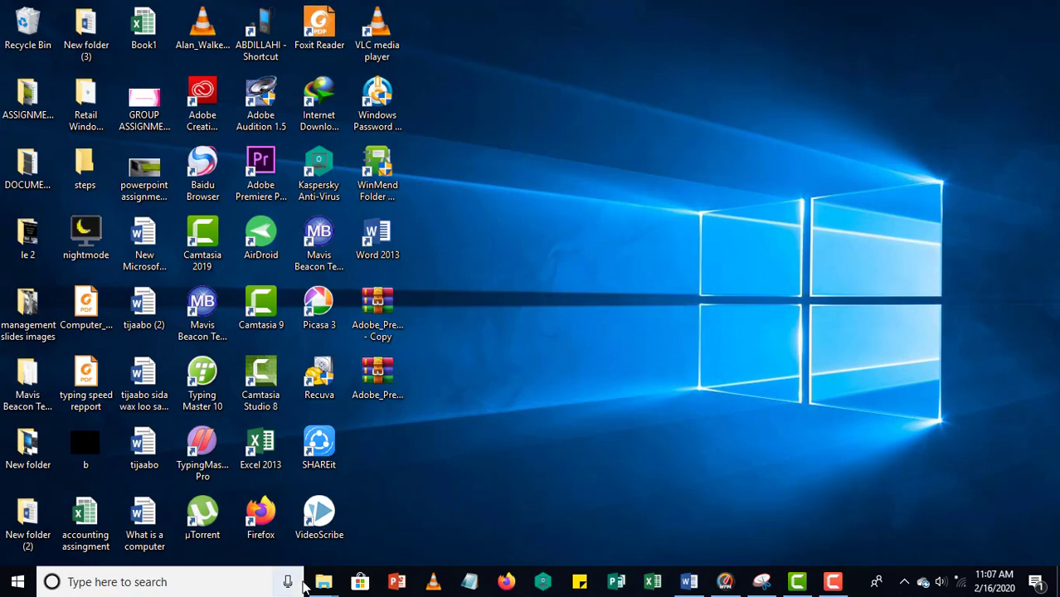
- Switch to File Explorer, locate the "waxaad doonto" file in the Documents folder and mark it with a red rectangle
{"action": "mouse_move", "coordinate": [323, 581]}
{"action": "left_click", "coordinate": [135, 535]}
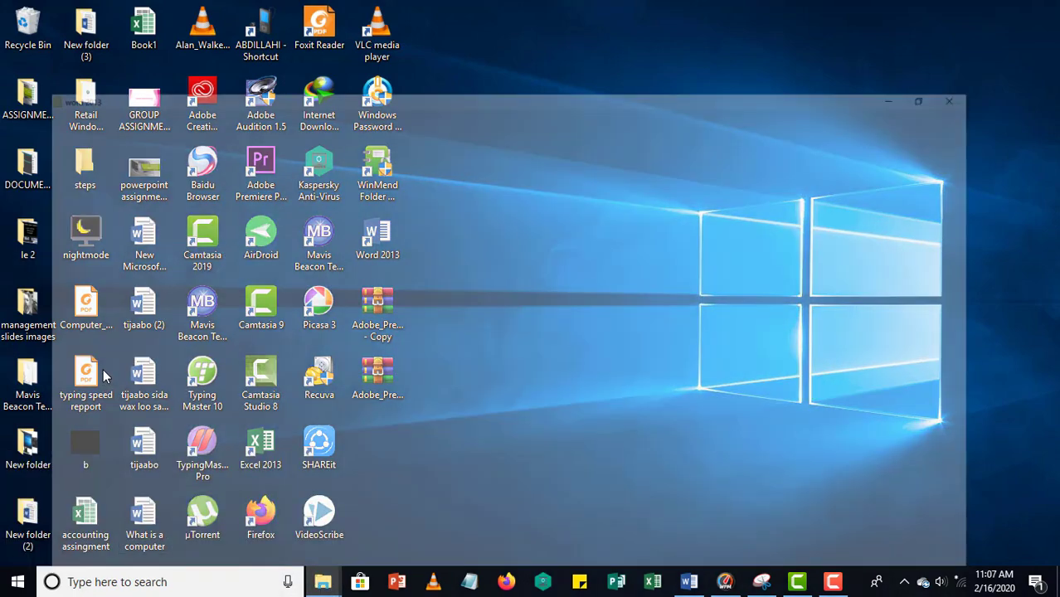
{"action": "scroll", "coordinate": [50, 199], "scroll_direction": "up", "scroll_amount": 3}
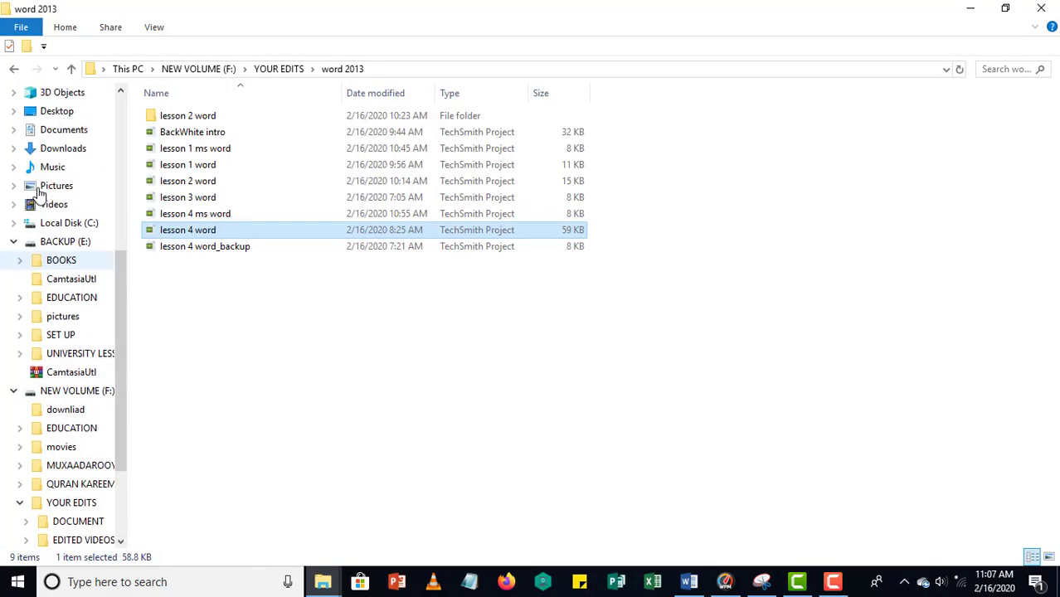
{"action": "left_click", "coordinate": [62, 133]}
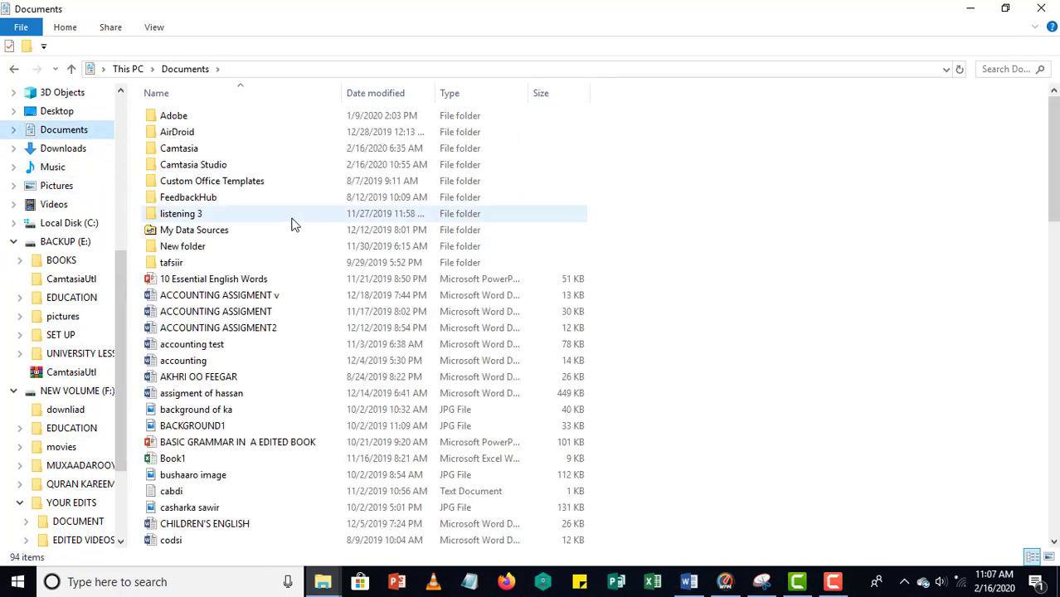
{"action": "scroll", "coordinate": [270, 340], "scroll_direction": "down", "scroll_amount": 10}
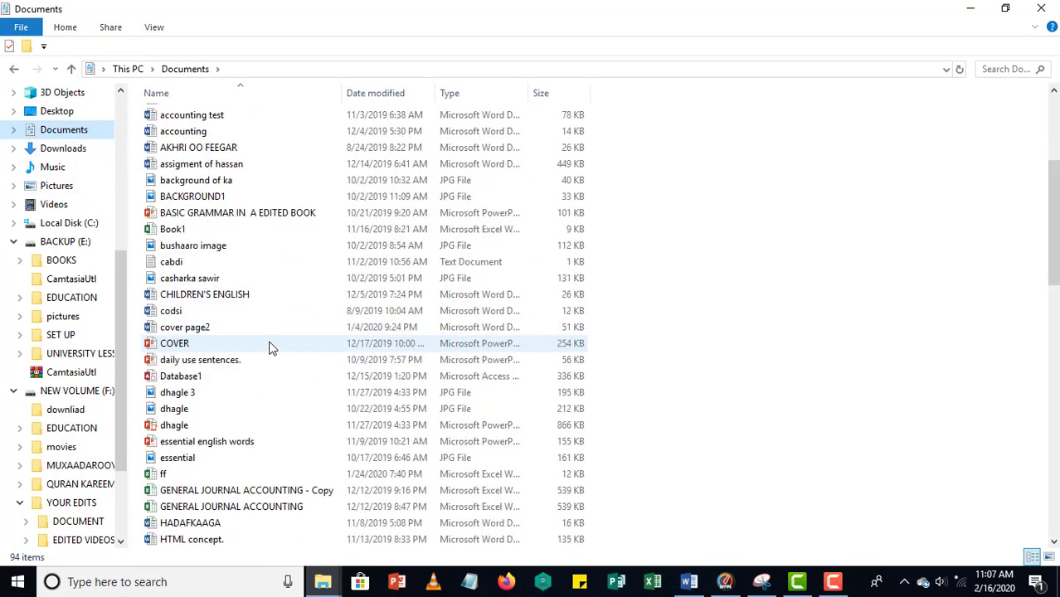
{"action": "scroll", "coordinate": [269, 347], "scroll_direction": "down", "scroll_amount": 12}
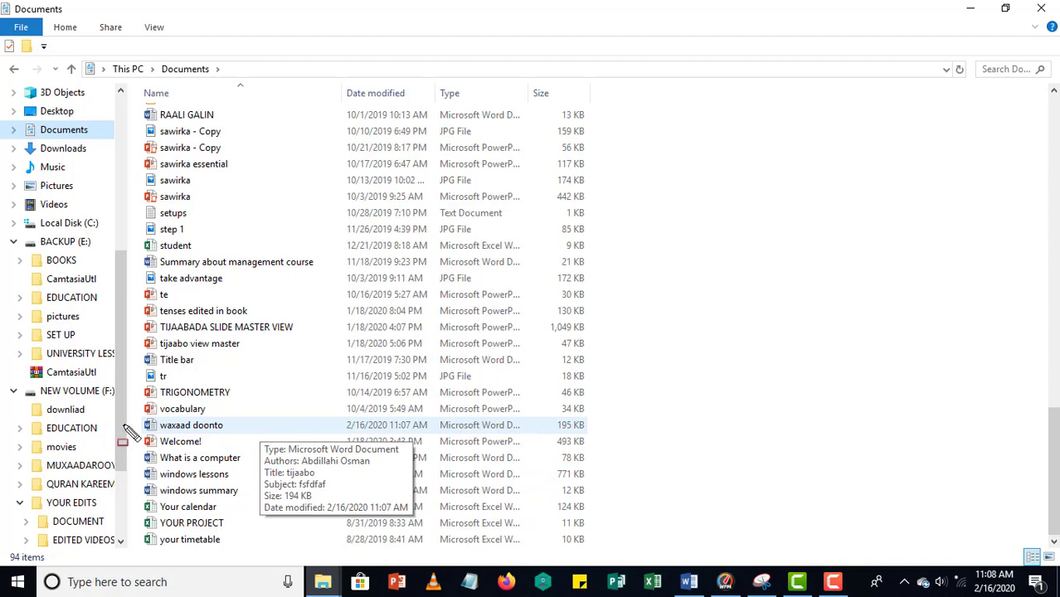
{"action": "left_click_drag", "start_coordinate": [134, 429], "coordinate": [211, 439]}
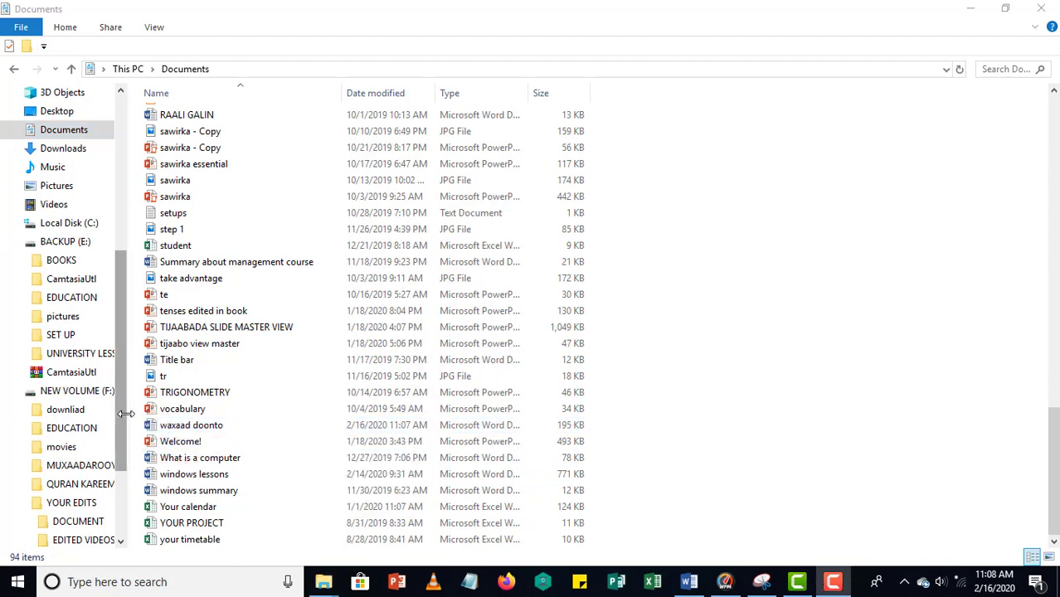
{"action": "left_click_drag", "start_coordinate": [142, 421], "coordinate": [248, 438]}
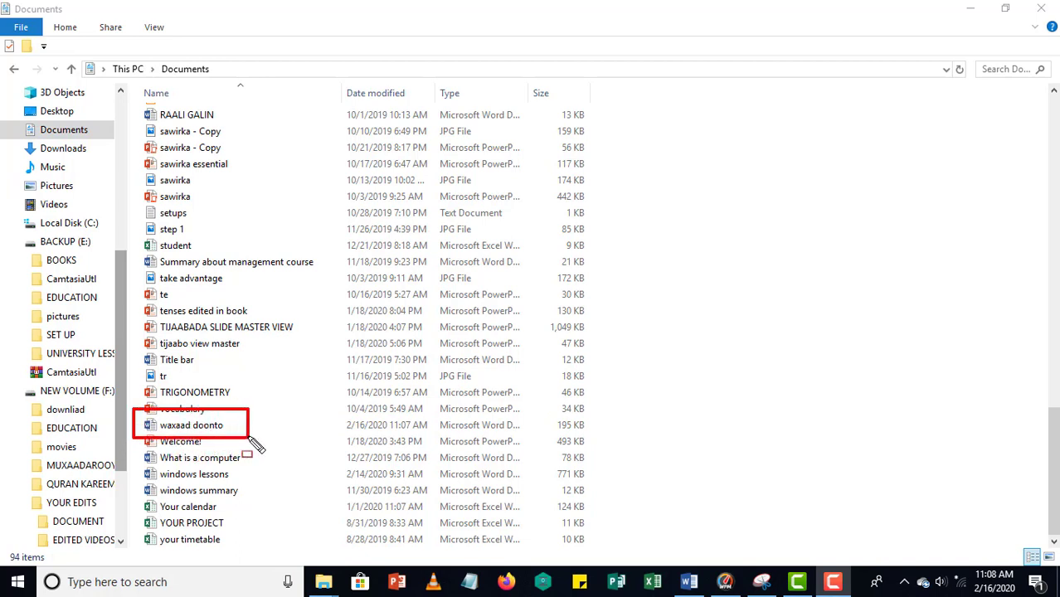
- Open the "waxaad doonto" file from the Documents folder and look through its pages
{"action": "left_click", "coordinate": [222, 431]}
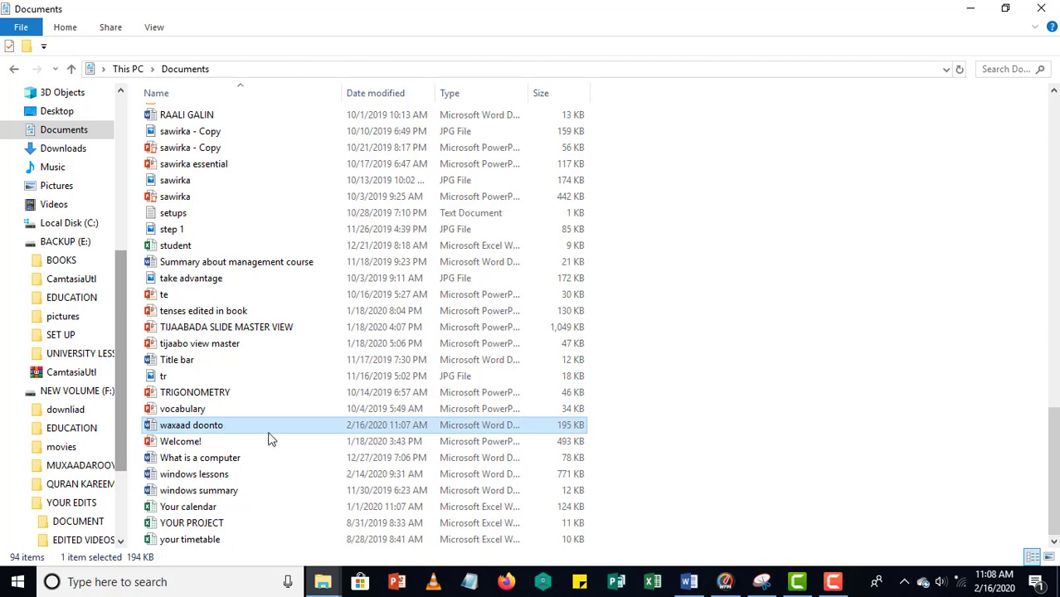
{"action": "key", "text": "Return"}
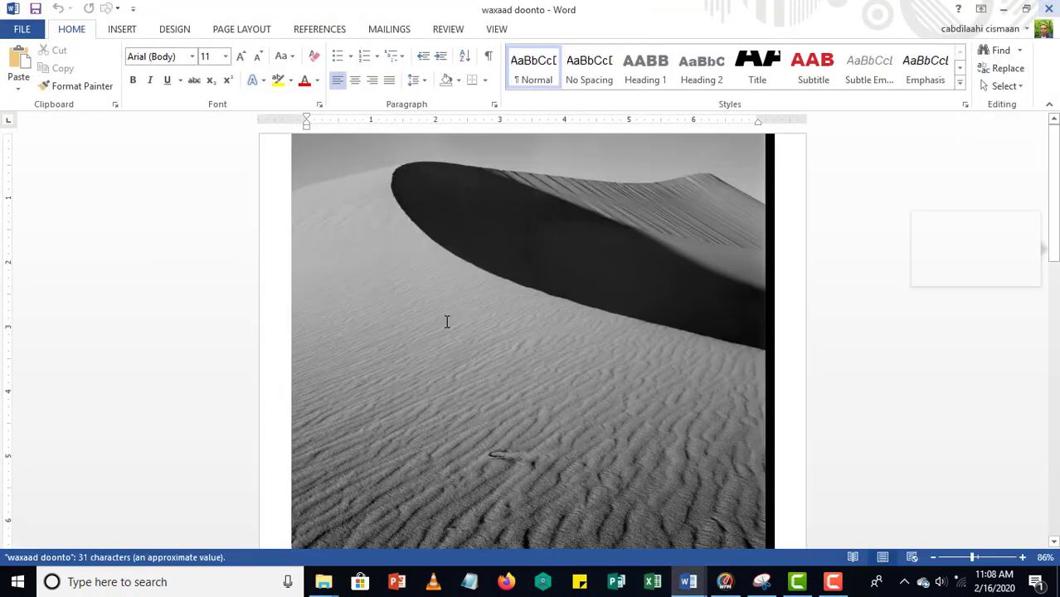
{"action": "scroll", "coordinate": [481, 325], "scroll_direction": "down", "scroll_amount": 10}
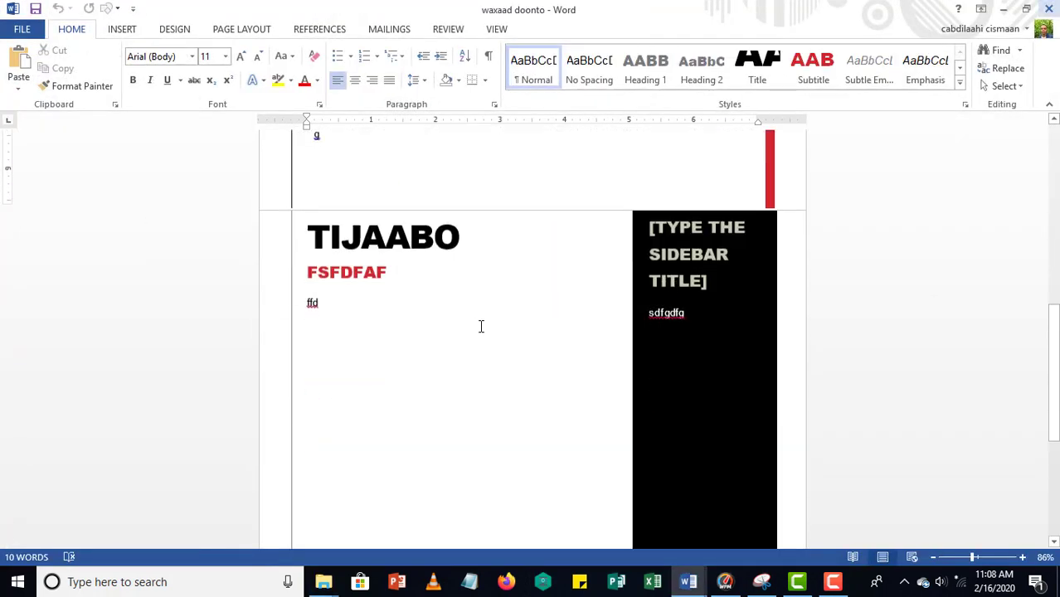
{"action": "scroll", "coordinate": [485, 325], "scroll_direction": "up", "scroll_amount": 8}
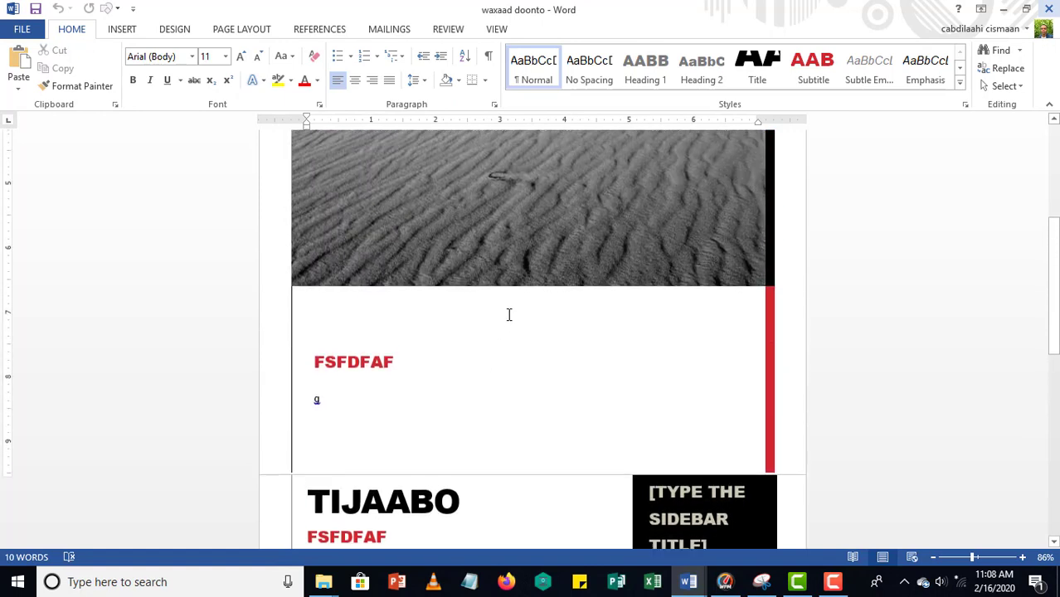
{"action": "scroll", "coordinate": [504, 319], "scroll_direction": "up", "scroll_amount": 5}
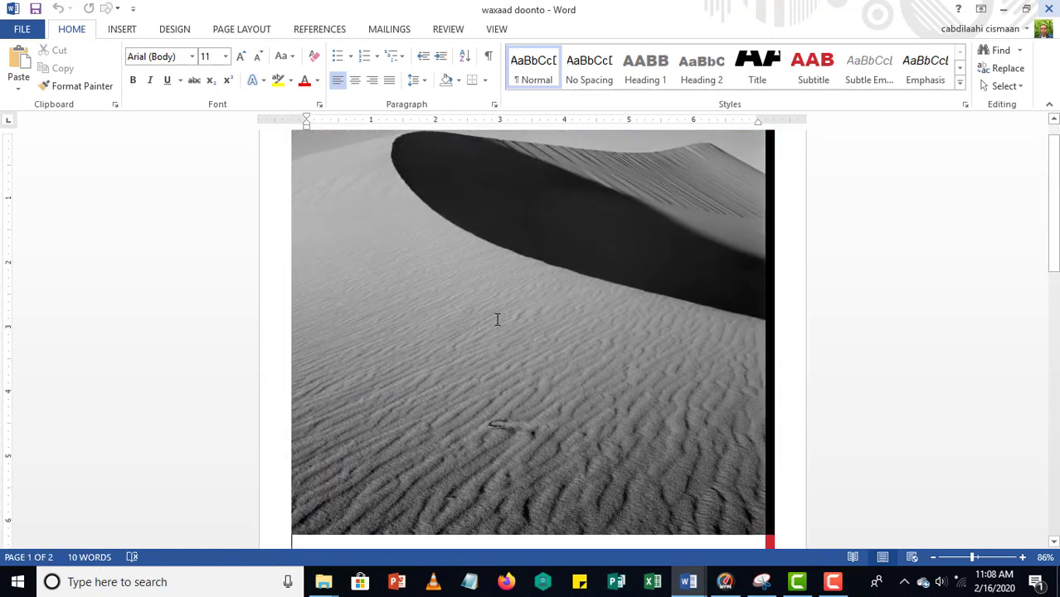
{"action": "scroll", "coordinate": [498, 319], "scroll_direction": "up", "scroll_amount": 1}
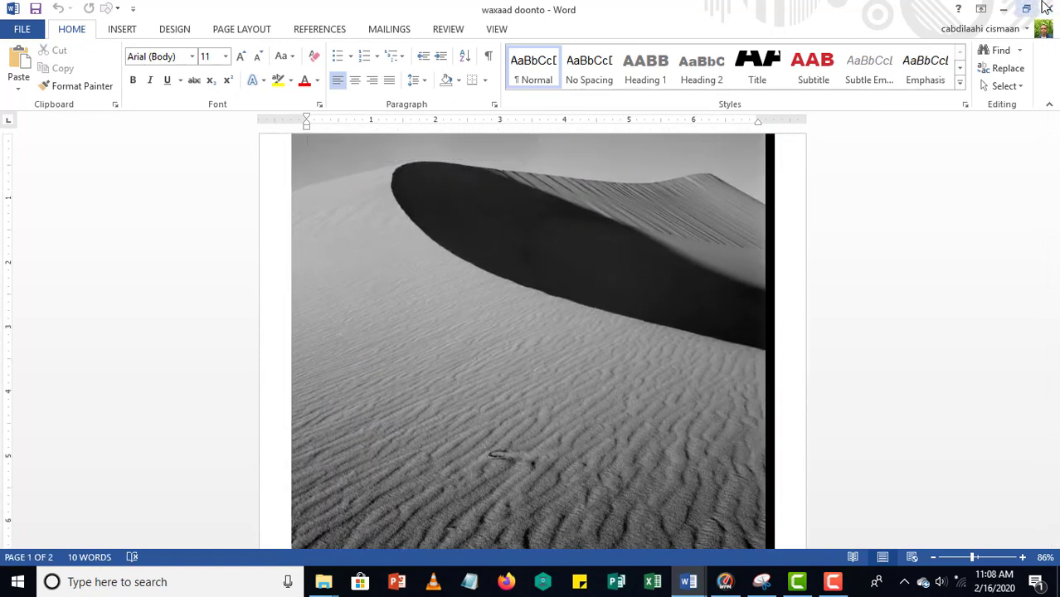
- Close "waxaad doonto", discard the unsaved résumé Document1 and close the Documents folder window
{"action": "left_click", "coordinate": [1049, 8]}
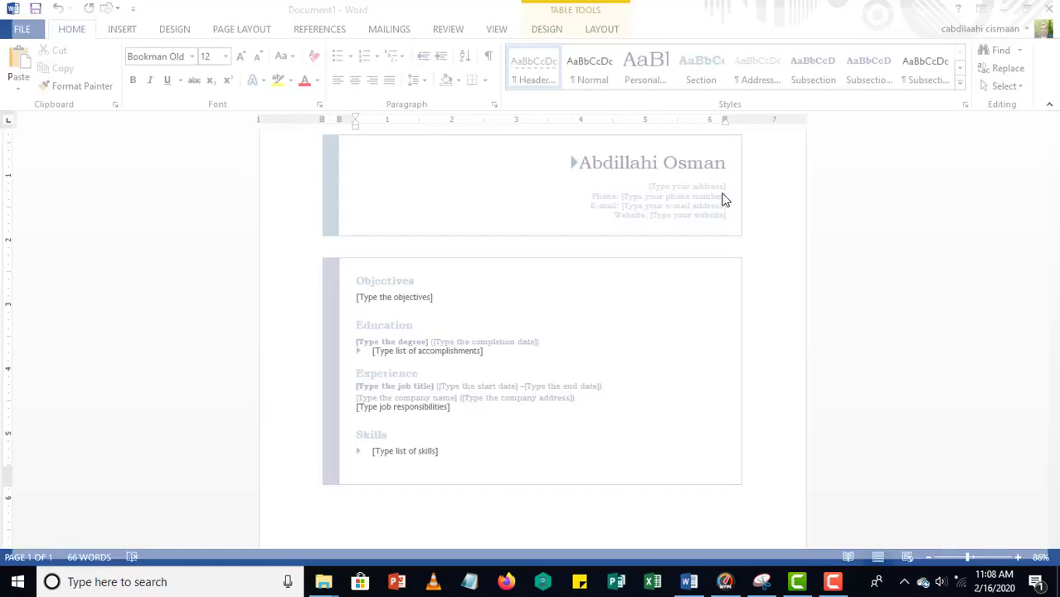
{"action": "left_click", "coordinate": [1048, 8]}
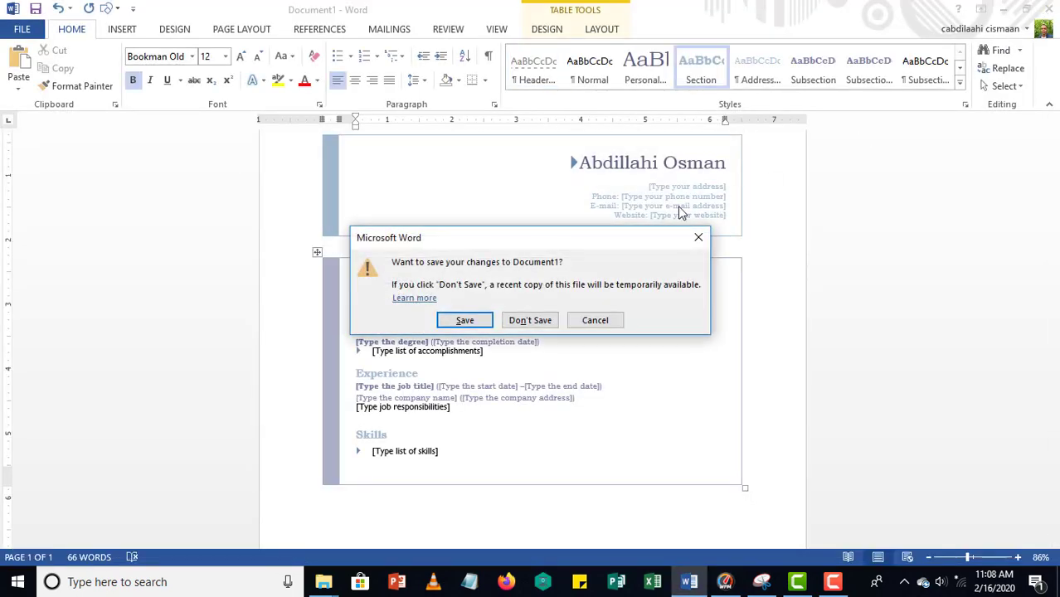
{"action": "left_click", "coordinate": [531, 322]}
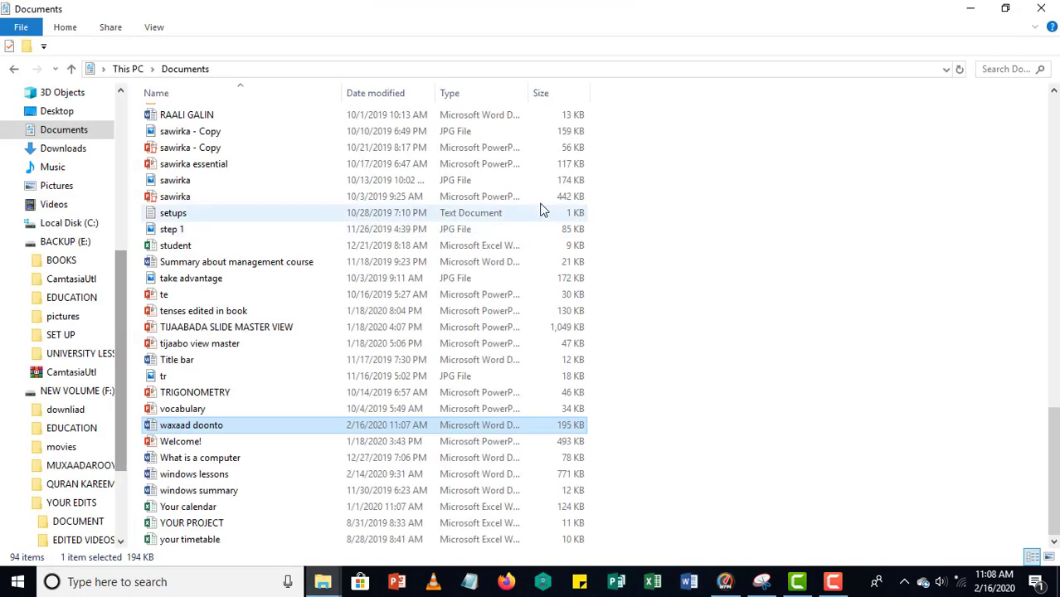
{"action": "left_click", "coordinate": [1046, 9]}
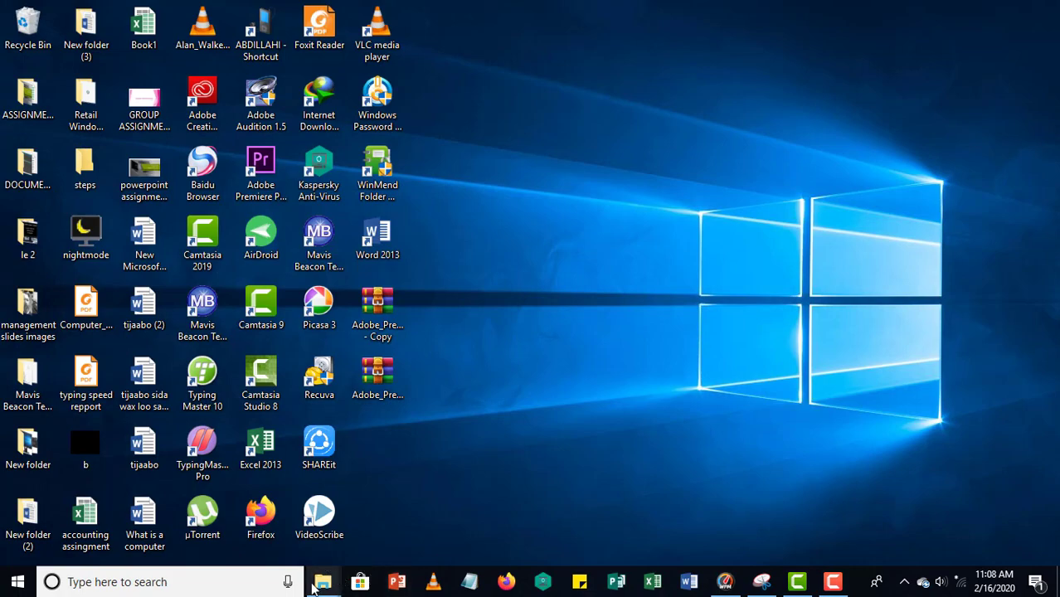
{"action": "mouse_move", "coordinate": [323, 581]}
{"action": "left_click", "coordinate": [294, 540]}
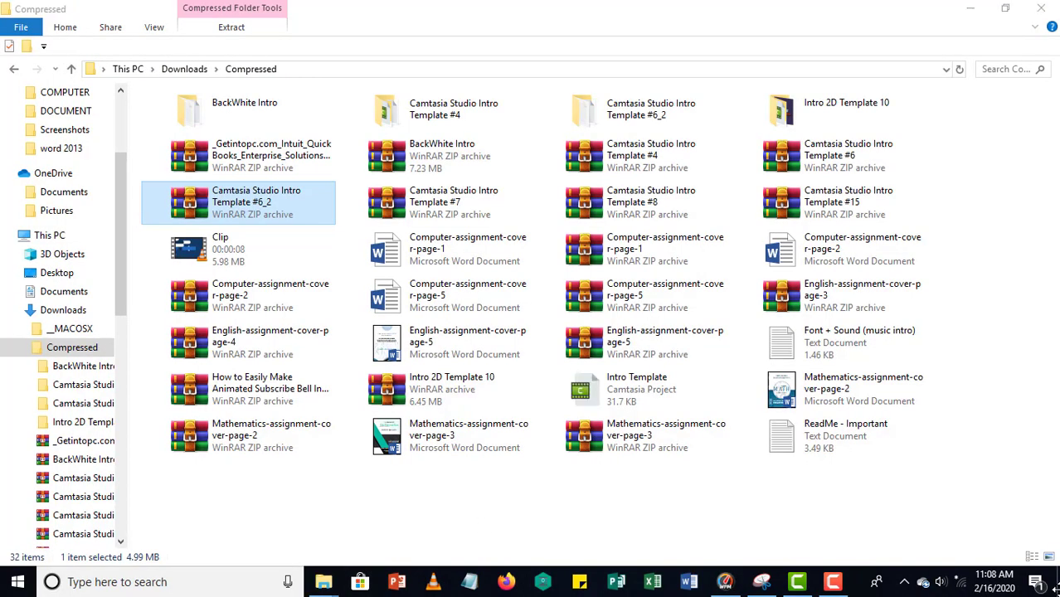
{"action": "left_click", "coordinate": [1057, 585]}
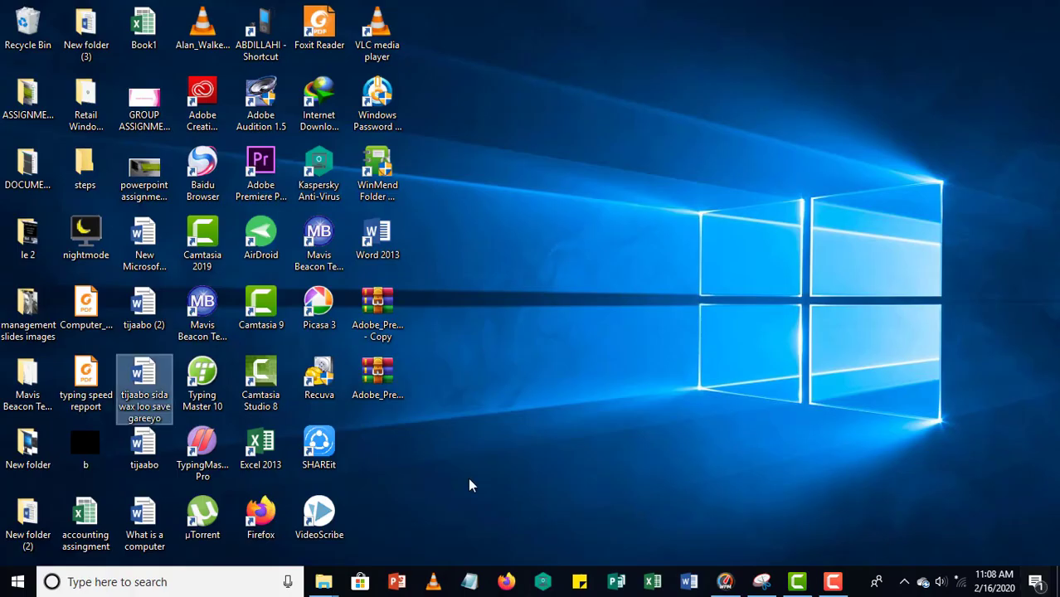
- Open the original file "tijaabo sida wax loo save gareeyo" from the desktop
{"action": "left_click", "coordinate": [143, 448]}
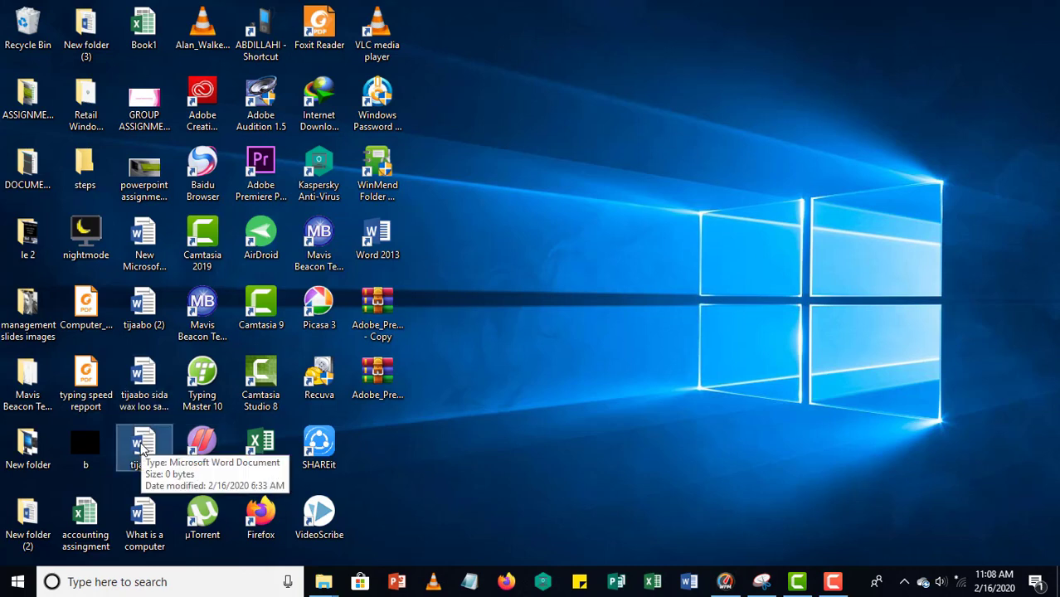
{"action": "double_click", "coordinate": [143, 448]}
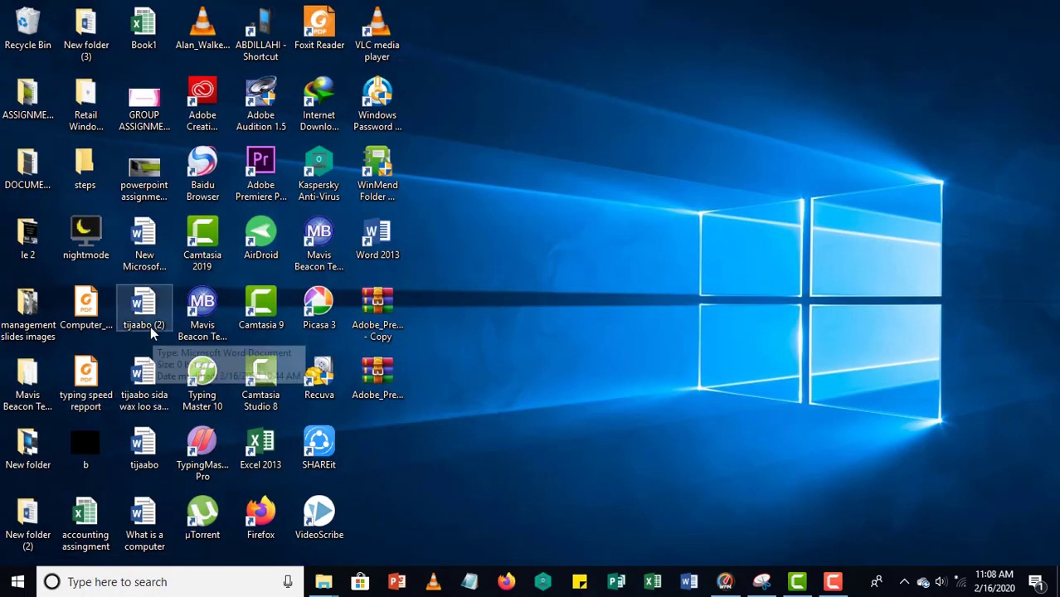
{"action": "double_click", "coordinate": [145, 384]}
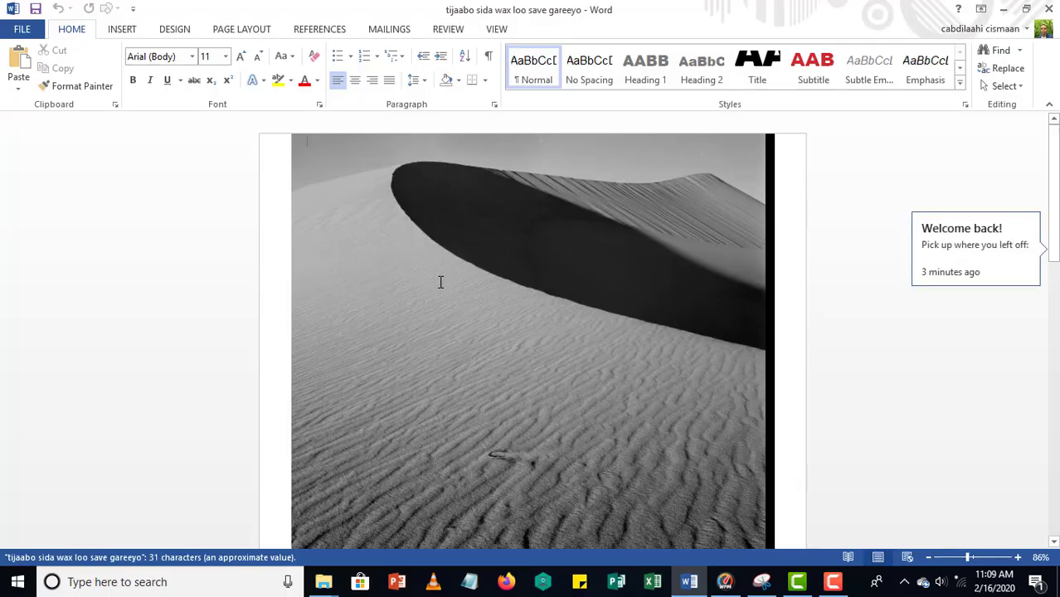
- Look over the open document, browse the recent documents list and open "POWER POINT SUMMARY" from it
{"action": "scroll", "coordinate": [458, 295], "scroll_direction": "down", "scroll_amount": 8}
{"action": "scroll", "coordinate": [468, 297], "scroll_direction": "up", "scroll_amount": 4}
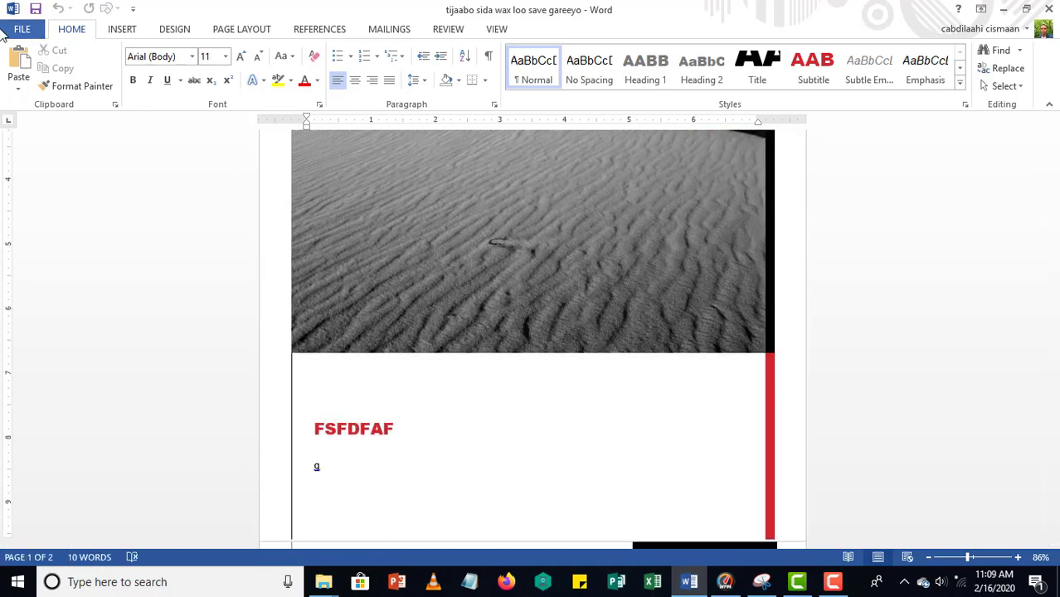
{"action": "left_click", "coordinate": [10, 29]}
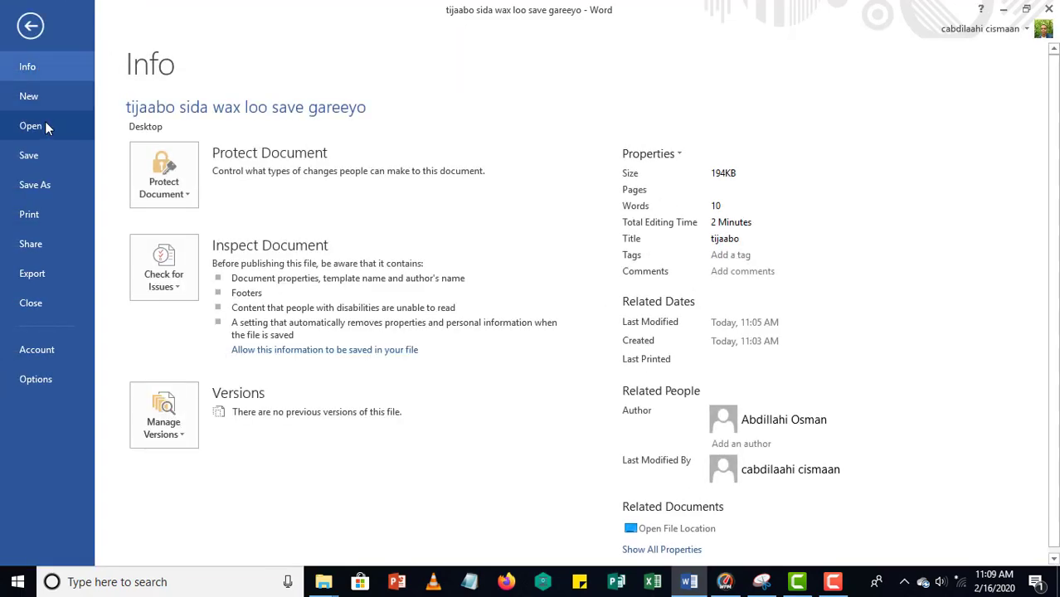
{"action": "left_click", "coordinate": [45, 121]}
{"action": "scroll", "coordinate": [454, 233], "scroll_direction": "down", "scroll_amount": 3}
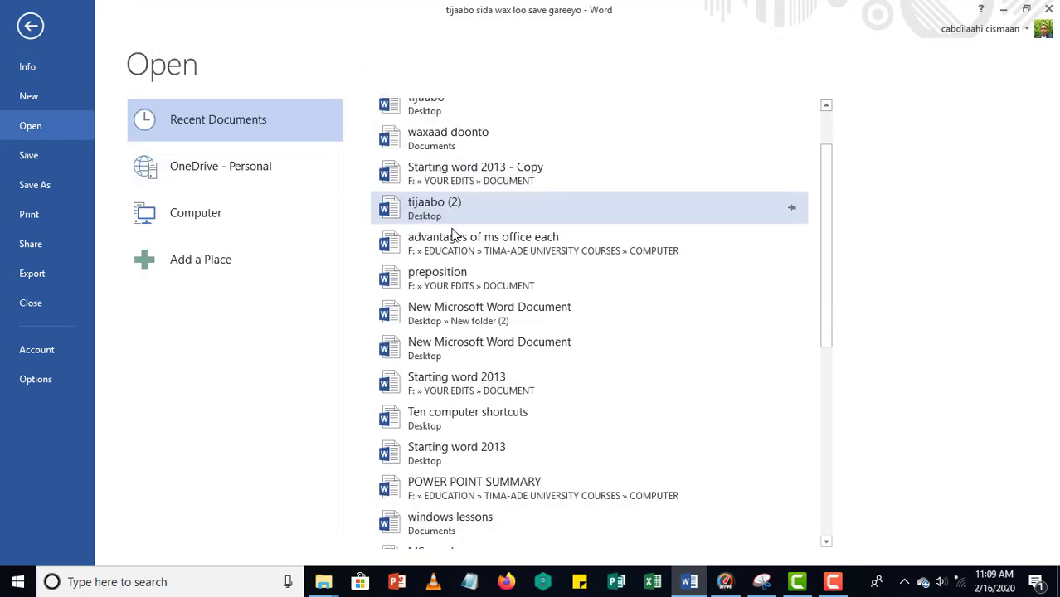
{"action": "scroll", "coordinate": [455, 234], "scroll_direction": "up", "scroll_amount": 3}
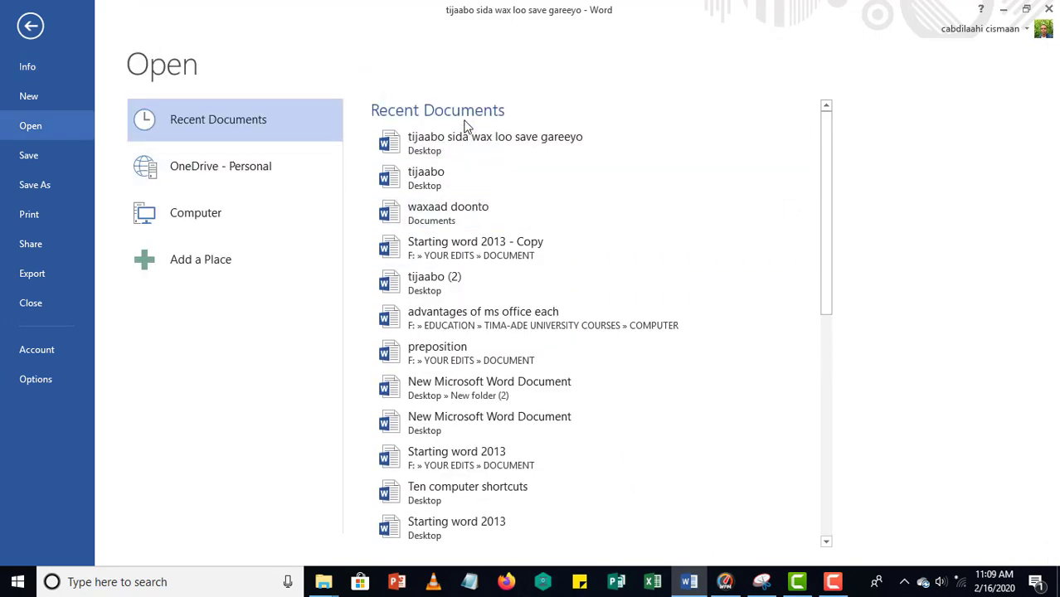
{"action": "scroll", "coordinate": [466, 127], "scroll_direction": "down", "scroll_amount": 3}
{"action": "scroll", "coordinate": [493, 214], "scroll_direction": "down", "scroll_amount": 10}
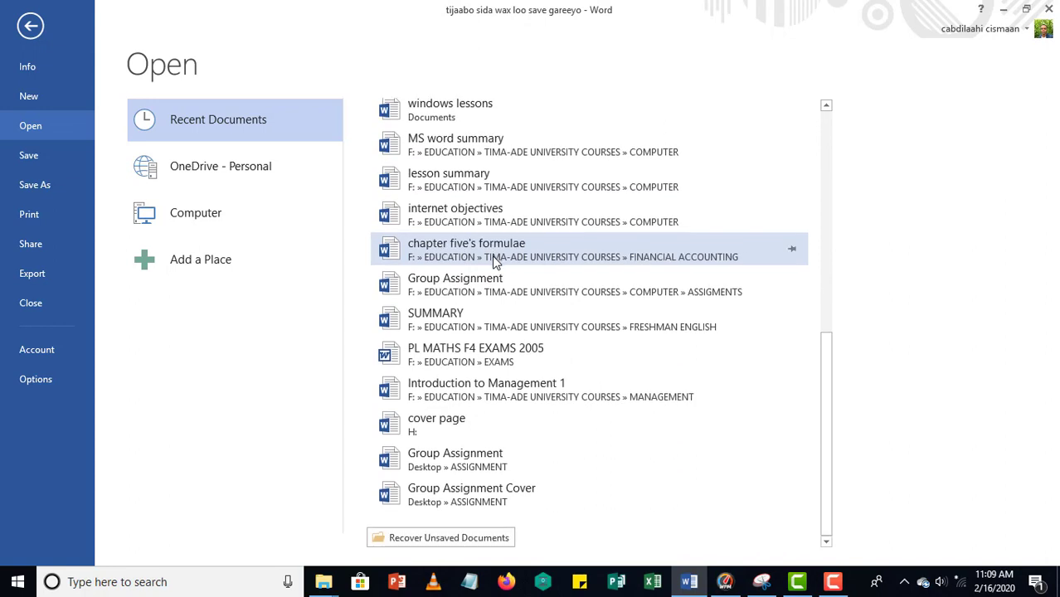
{"action": "scroll", "coordinate": [492, 255], "scroll_direction": "up", "scroll_amount": 2}
{"action": "scroll", "coordinate": [496, 261], "scroll_direction": "up", "scroll_amount": 2}
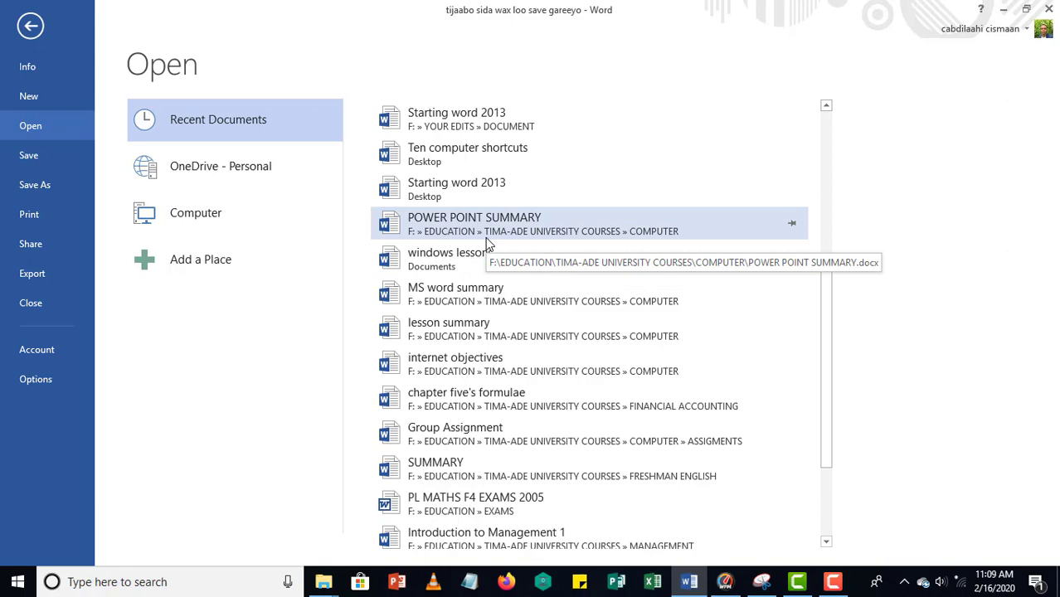
{"action": "left_click", "coordinate": [486, 241]}
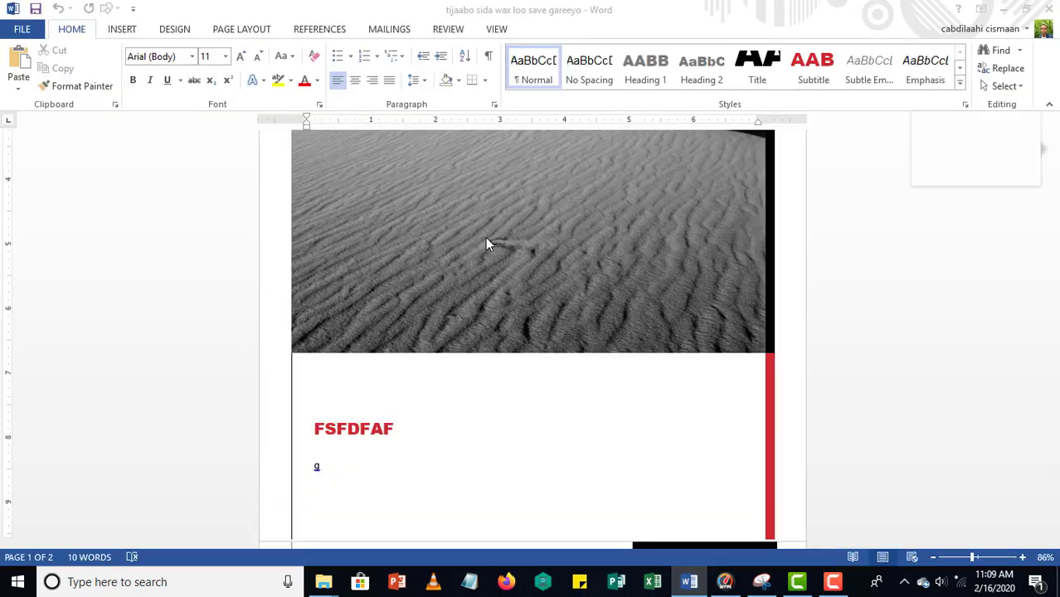
- Look through the "POWER POINT SUMMARY" document's sections on placeholders, new slides and slide layouts
{"action": "scroll", "coordinate": [486, 249], "scroll_direction": "down", "scroll_amount": 5}
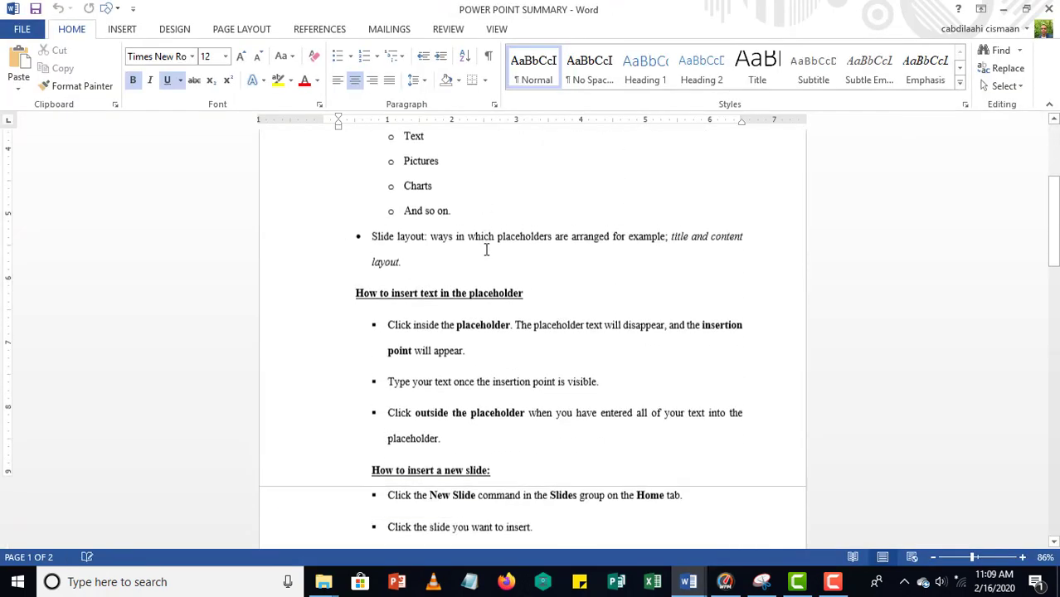
{"action": "scroll", "coordinate": [487, 250], "scroll_direction": "down", "scroll_amount": 5}
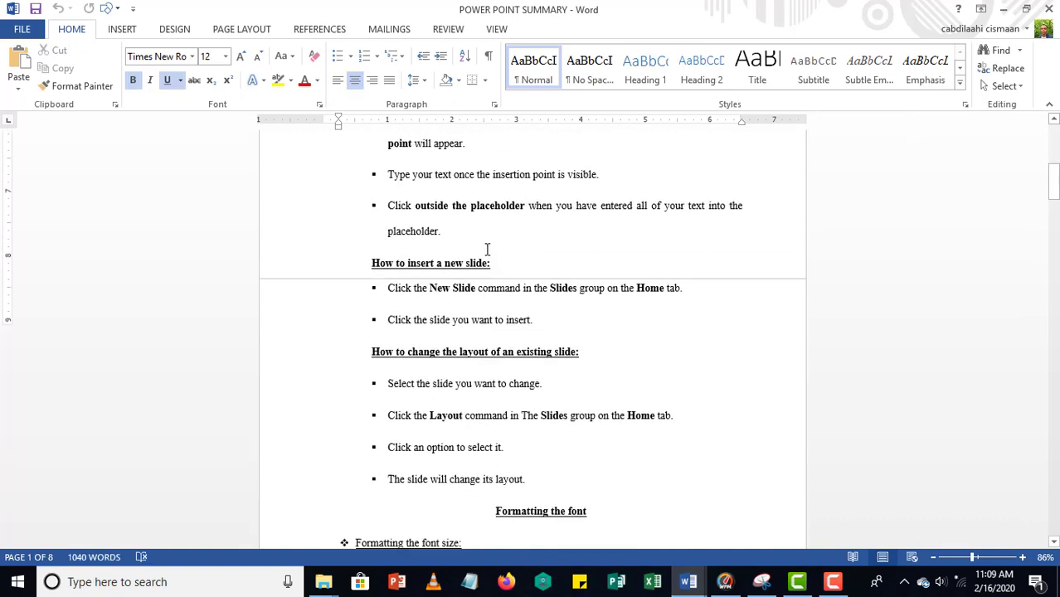
{"action": "scroll", "coordinate": [487, 250], "scroll_direction": "up", "scroll_amount": 3}
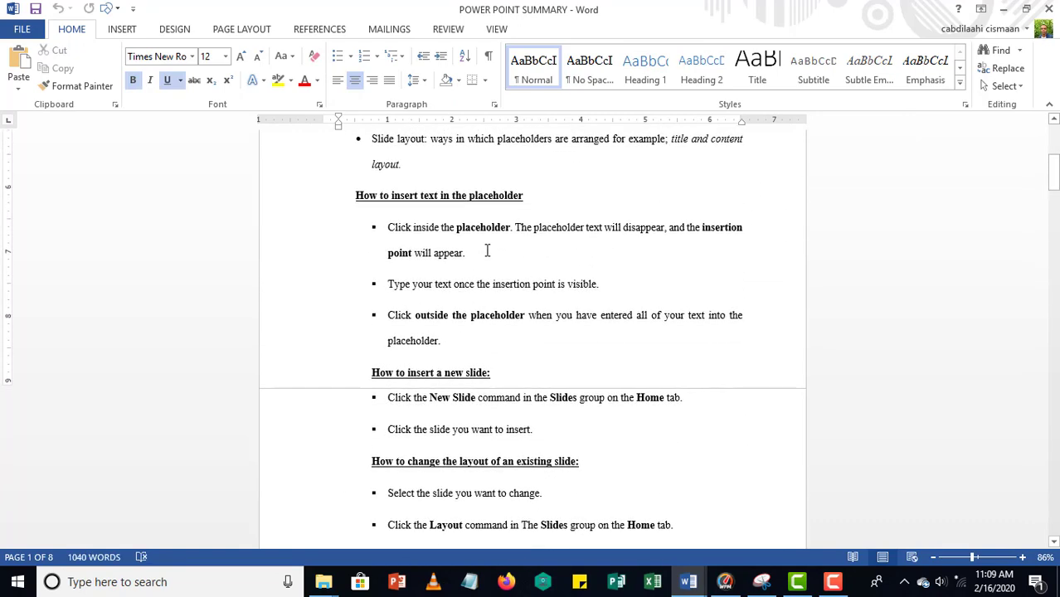
- Open the "What is a computer" document from the computer's Desktop folder and look through its pages
{"action": "key", "text": "ctrl+o"}
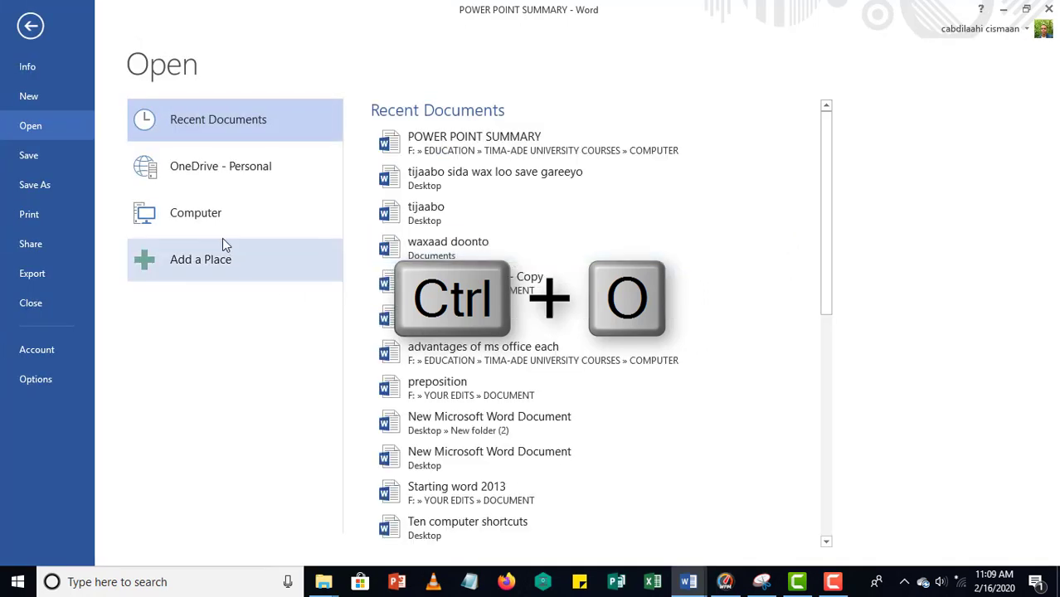
{"action": "left_click", "coordinate": [220, 232]}
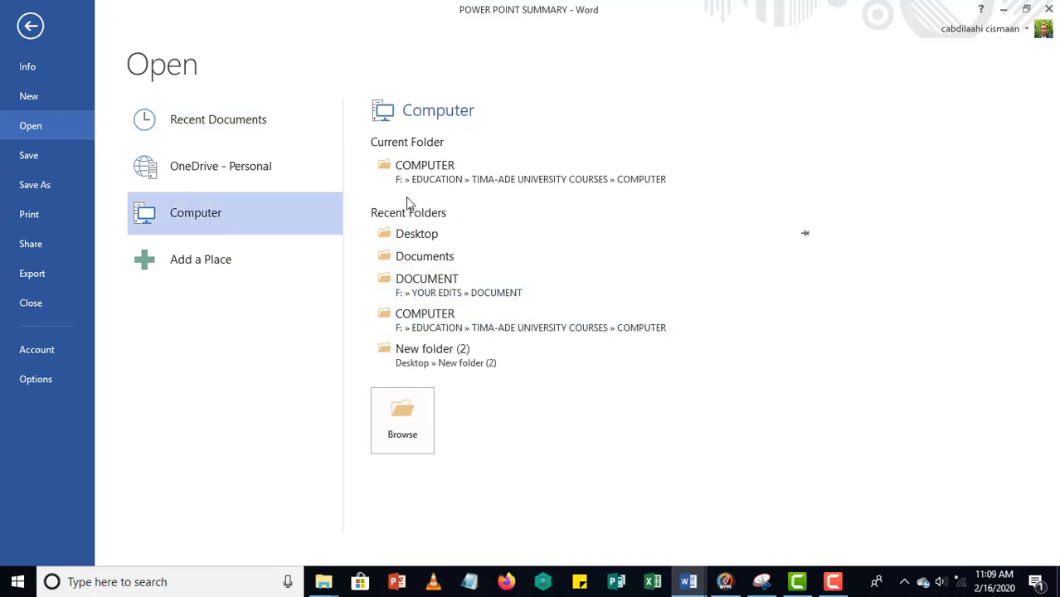
{"action": "left_click", "coordinate": [406, 239]}
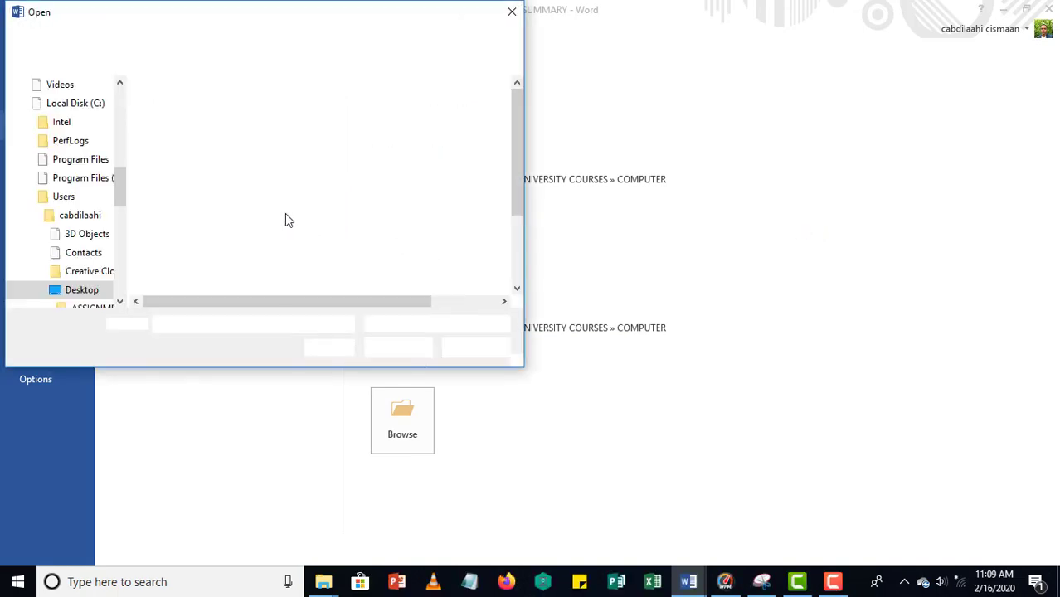
{"action": "scroll", "coordinate": [286, 211], "scroll_direction": "down", "scroll_amount": 2}
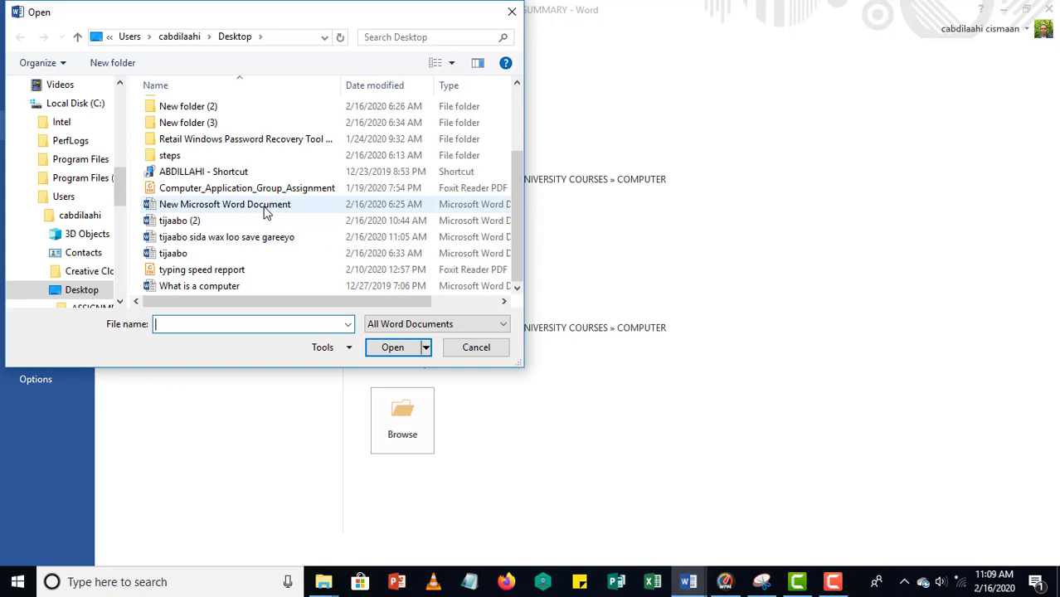
{"action": "left_click", "coordinate": [240, 286]}
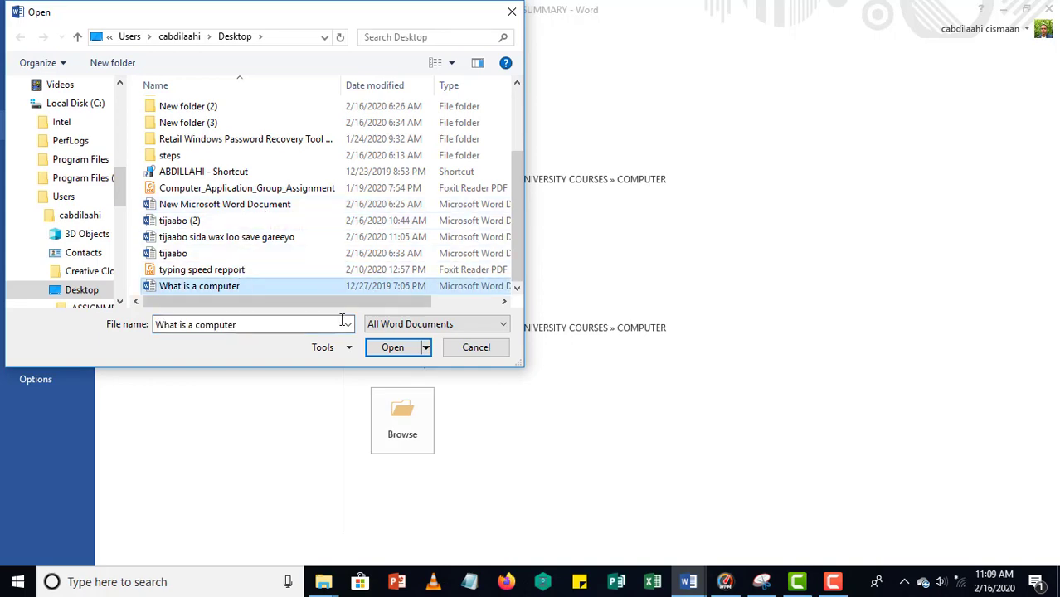
{"action": "left_click", "coordinate": [387, 347]}
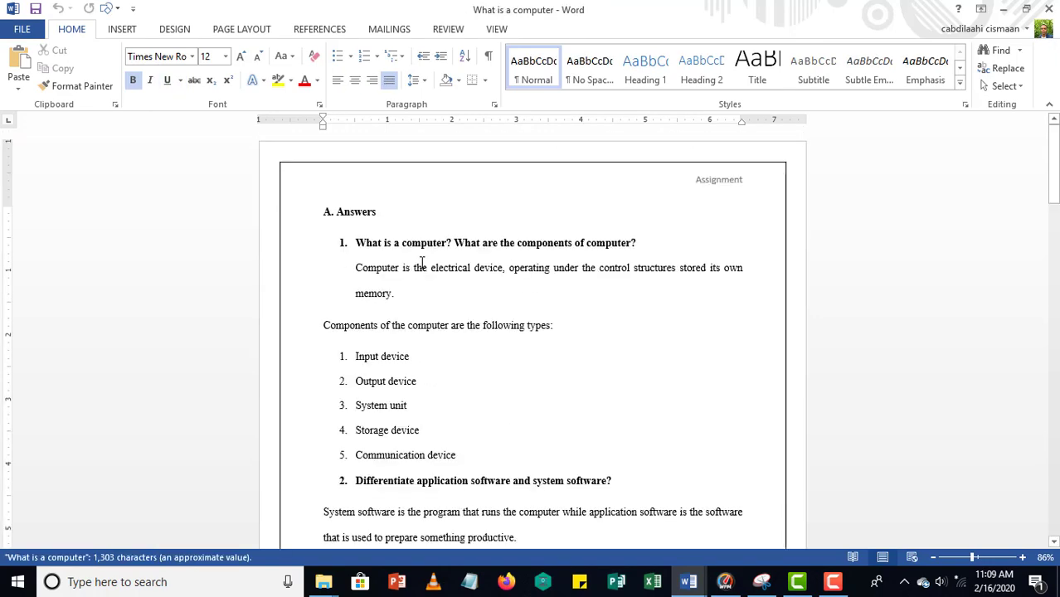
{"action": "scroll", "coordinate": [413, 279], "scroll_direction": "down", "scroll_amount": 10}
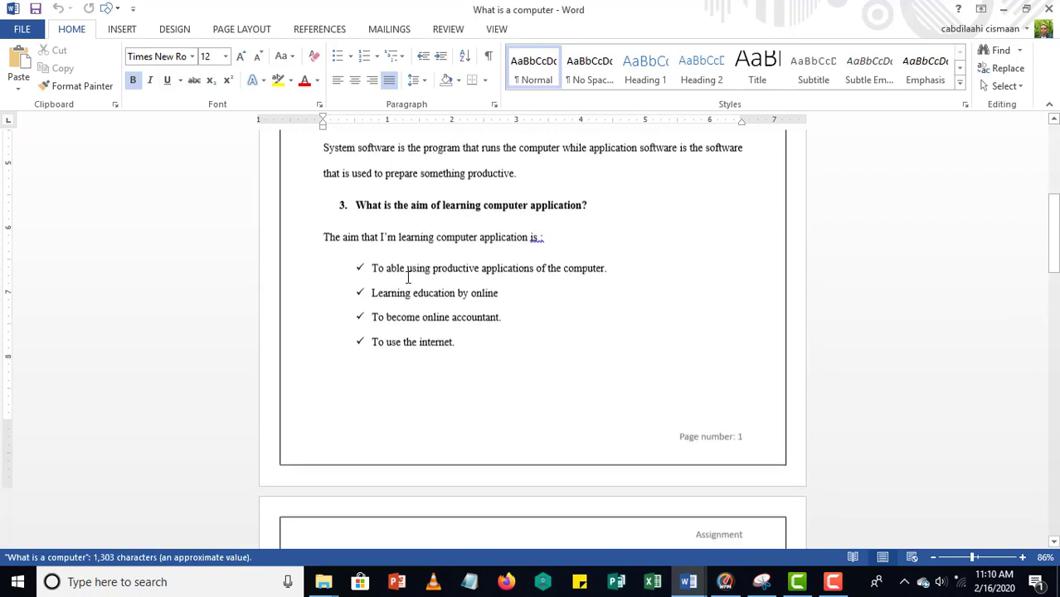
{"action": "scroll", "coordinate": [414, 277], "scroll_direction": "down", "scroll_amount": 7}
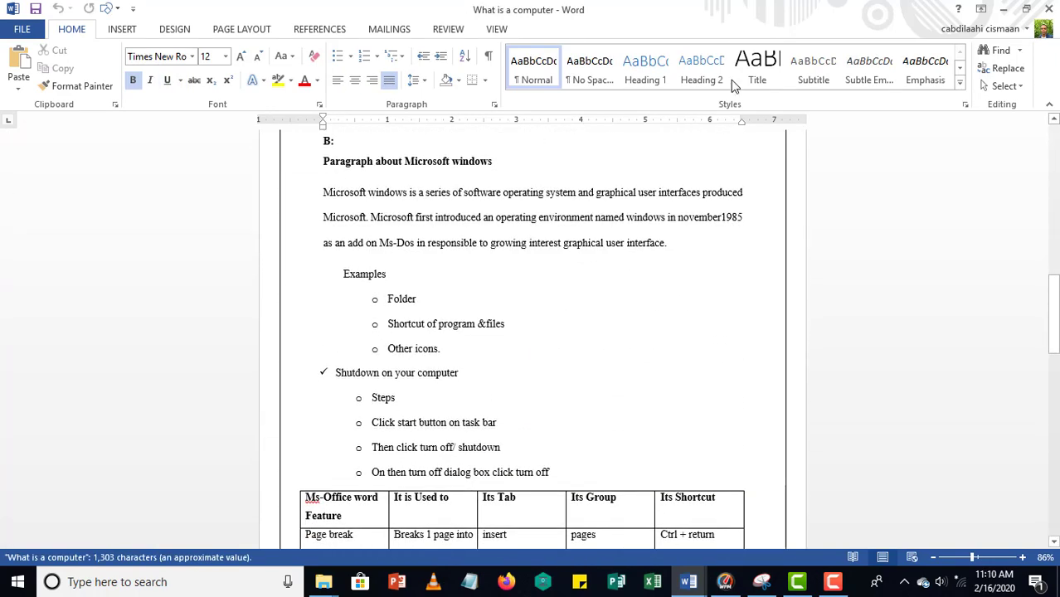
- Close the "What is a computer", "POWER POINT SUMMARY" and "tijaabo sida wax loo save gareeyo" documents
{"action": "left_click", "coordinate": [1047, 7]}
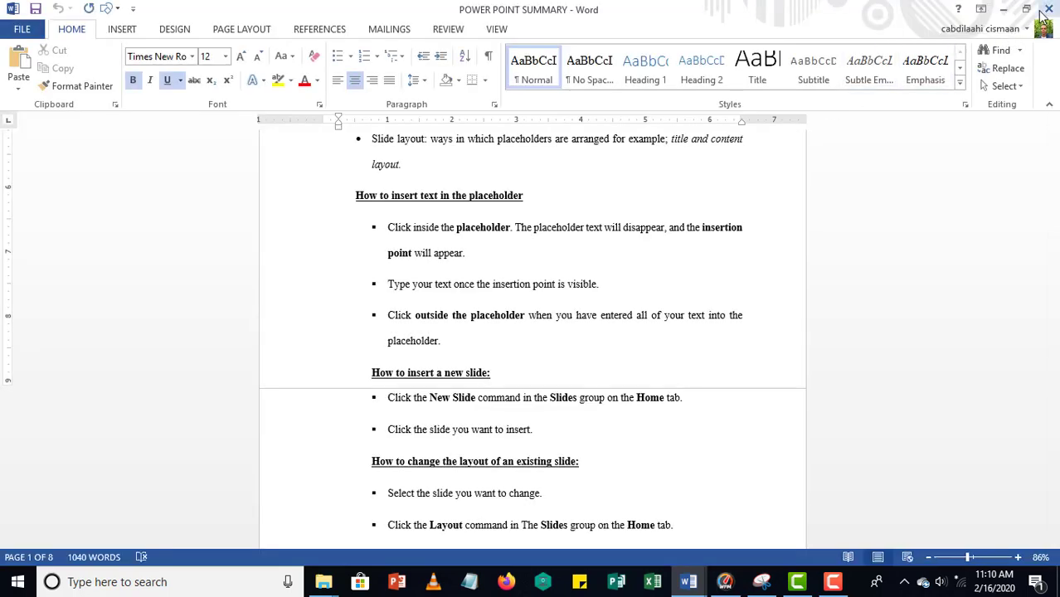
{"action": "left_click", "coordinate": [1043, 10]}
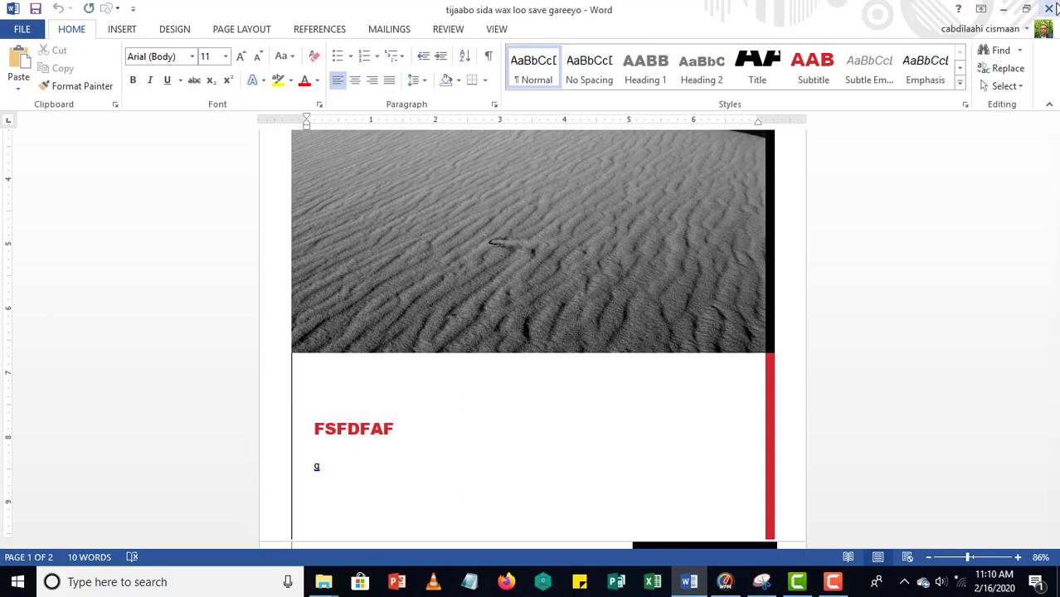
{"action": "left_click", "coordinate": [1052, 10]}
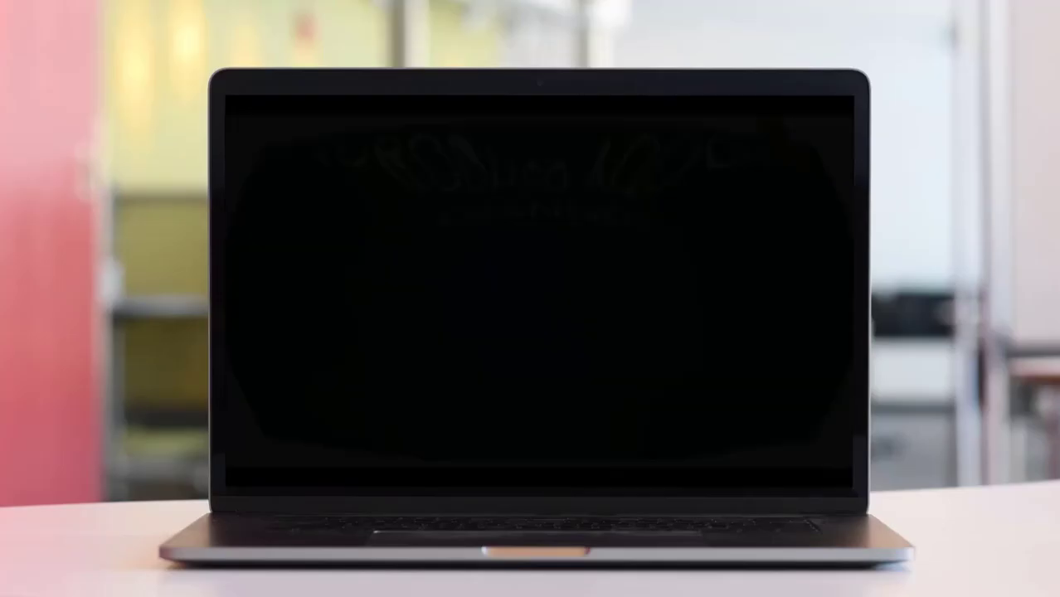